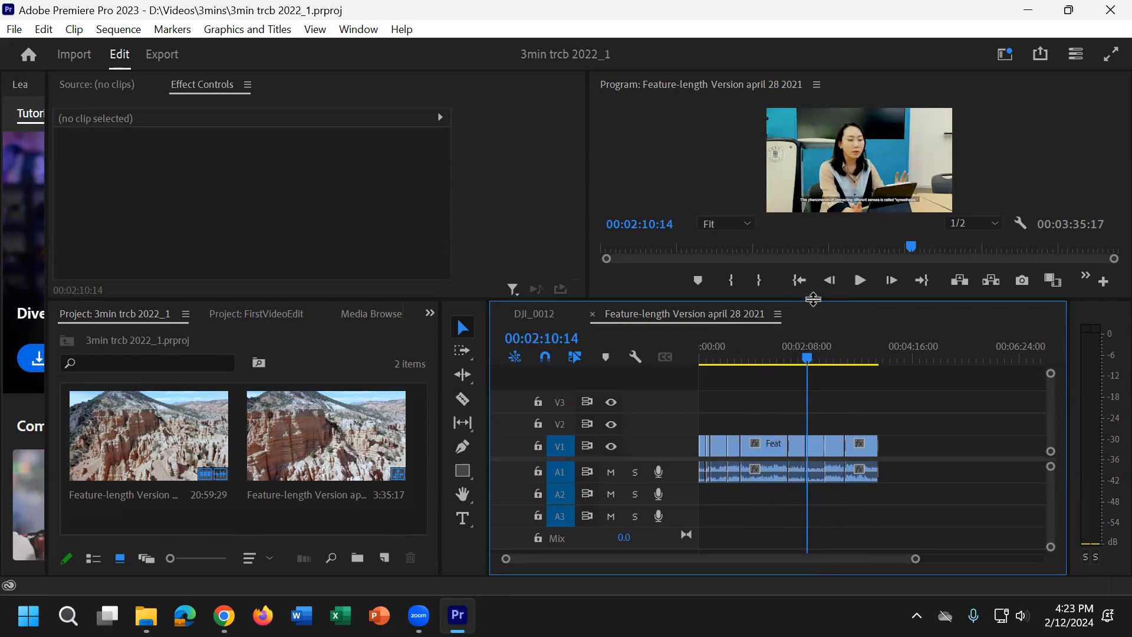
Step: Enlarge the program preview, and select the V1 clip at 00:00:19:03 in the sequence
left_click_drag(813, 300, 847, 382)
left_click(715, 439)
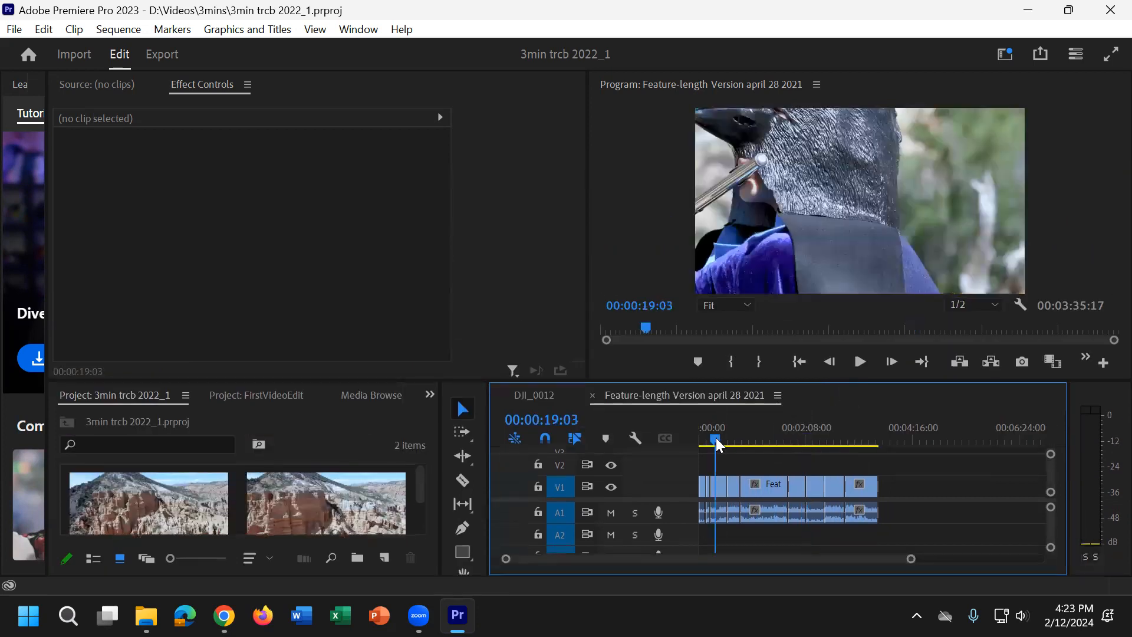
left_click(720, 487)
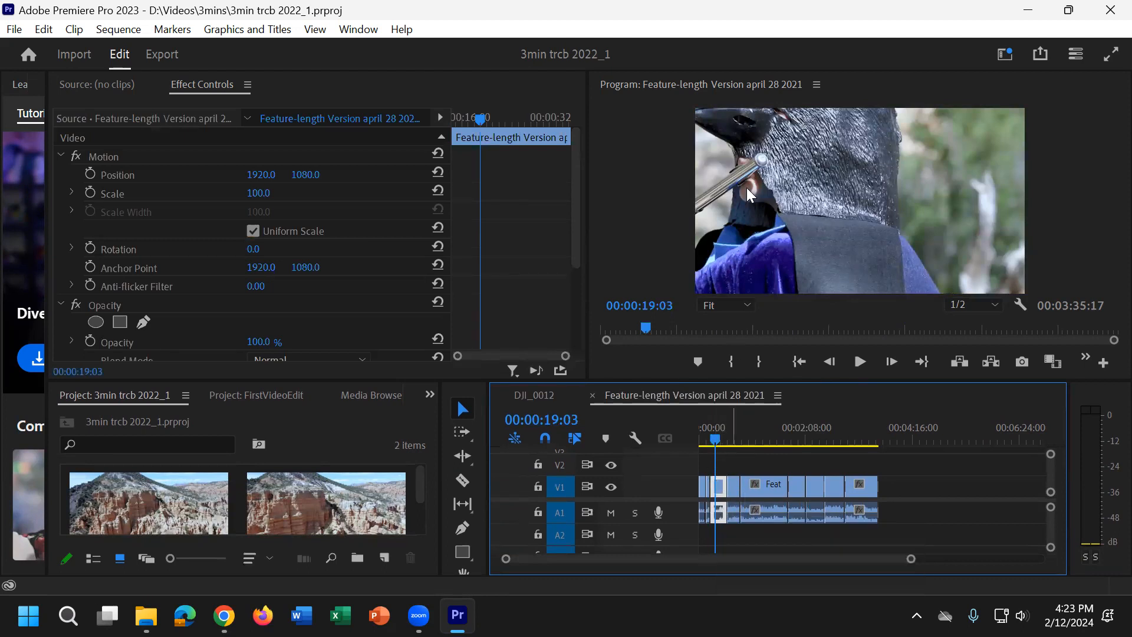
Step: Display the Lumetri Color controls for the selected clip
left_click(214, 10)
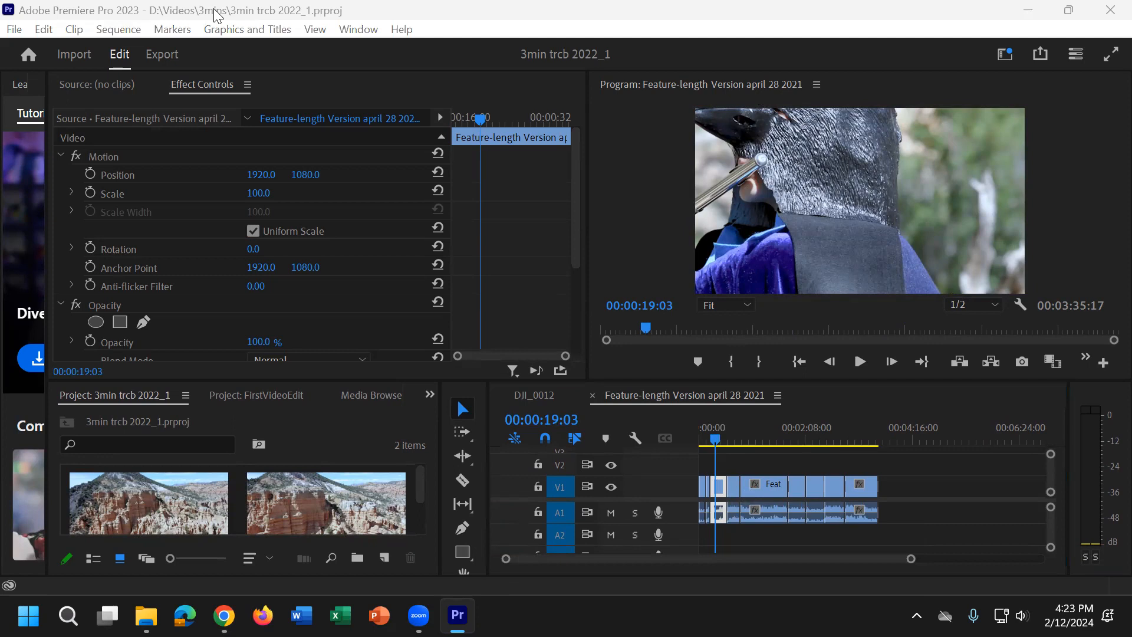
left_click(358, 29)
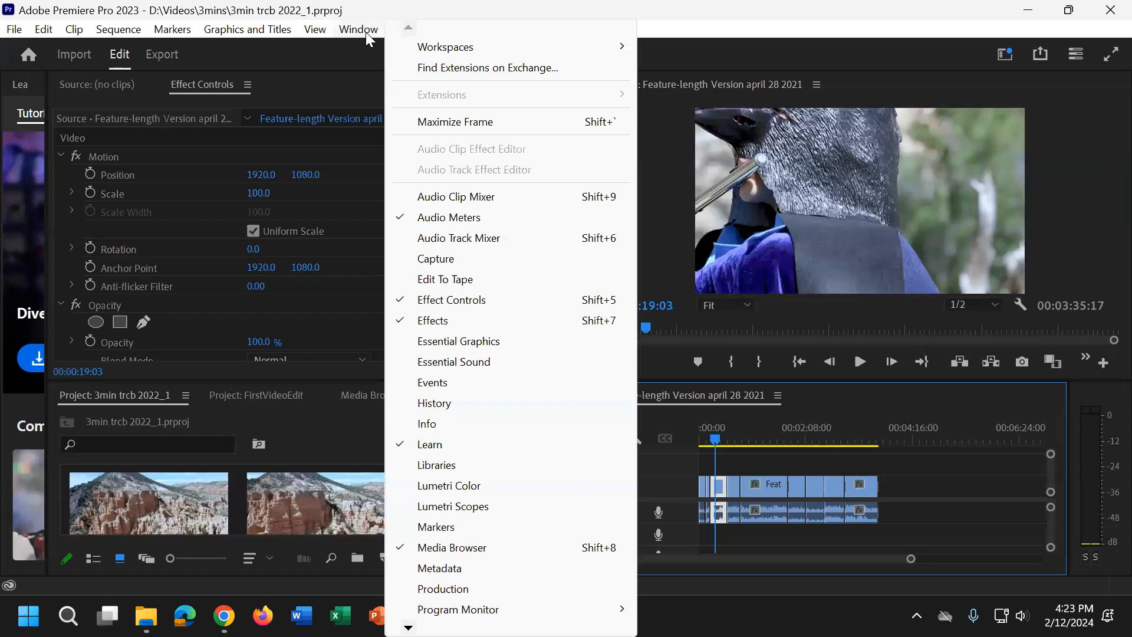
left_click(493, 484)
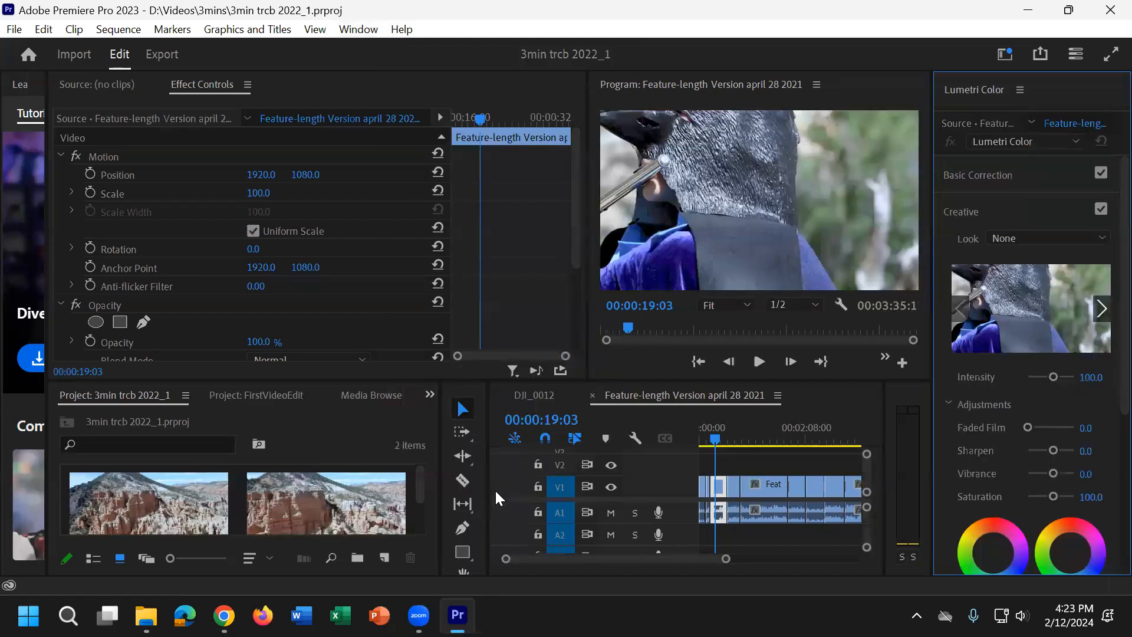
Step: Display the Lumetri Scopes and place them ahead of Effect Controls in their panel group
left_click(351, 33)
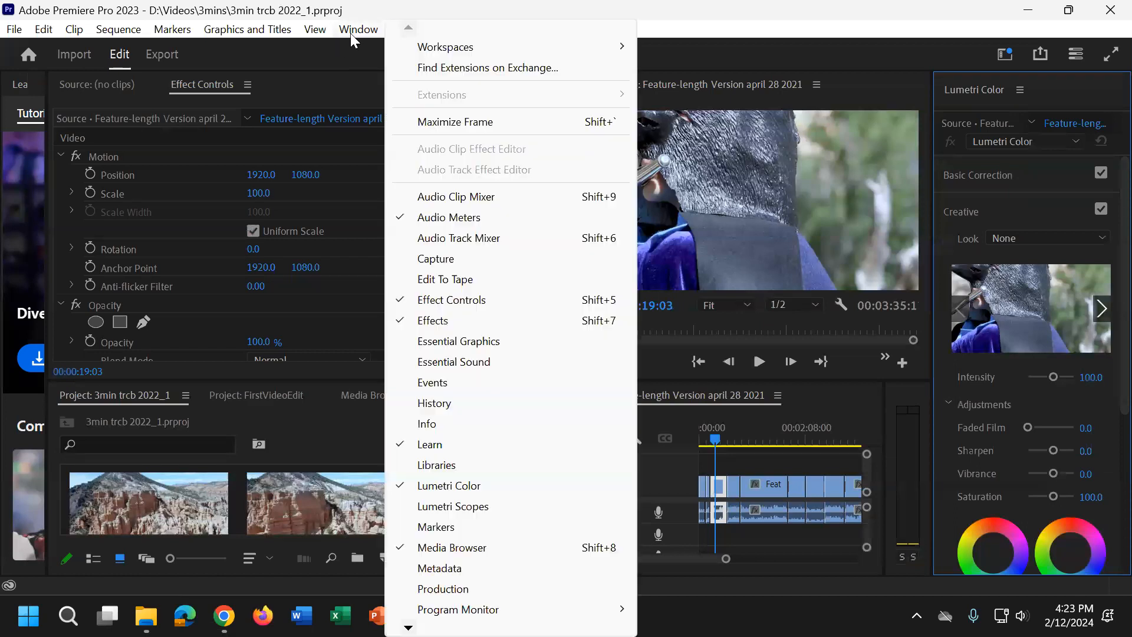
left_click(507, 508)
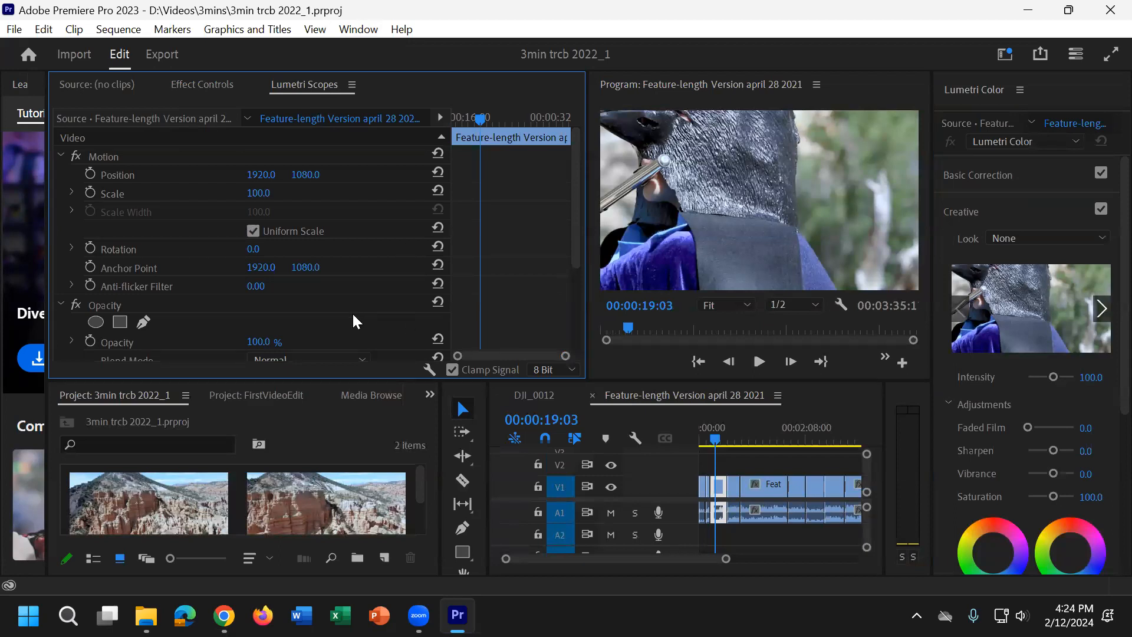
scroll(706, 488, "down", 3)
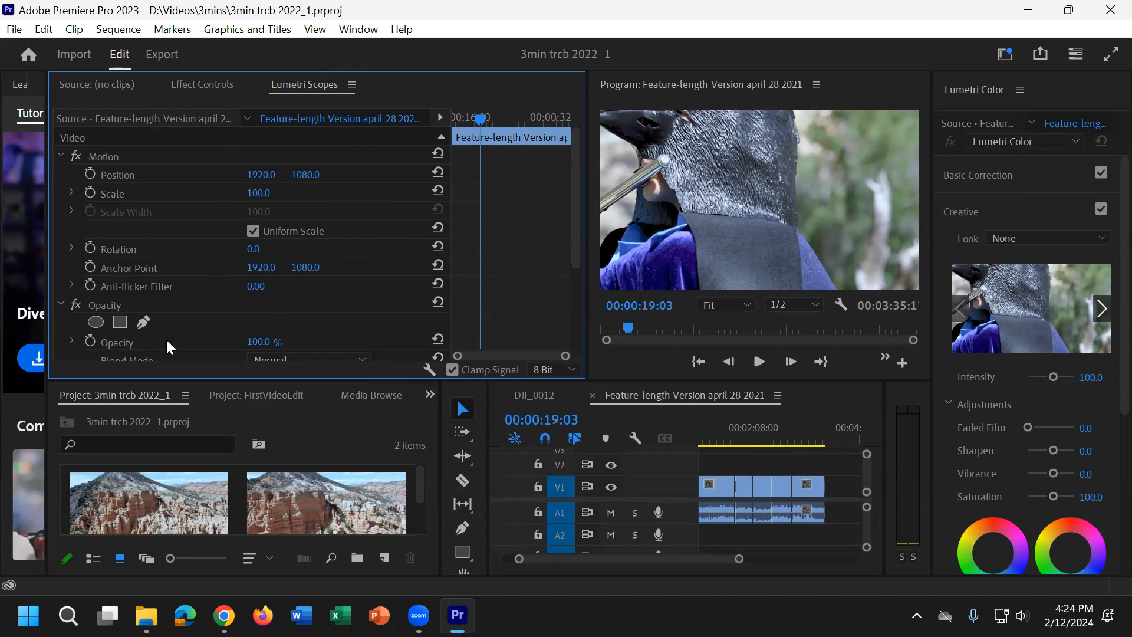
left_click_drag(344, 86, 185, 92)
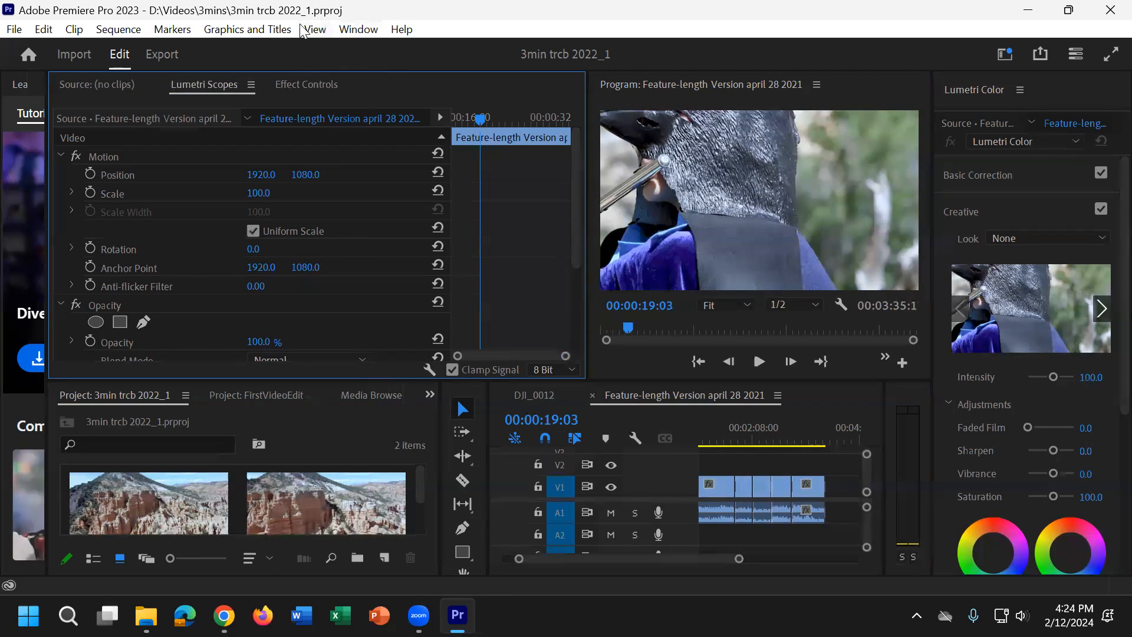
left_click(296, 89)
left_click(212, 90)
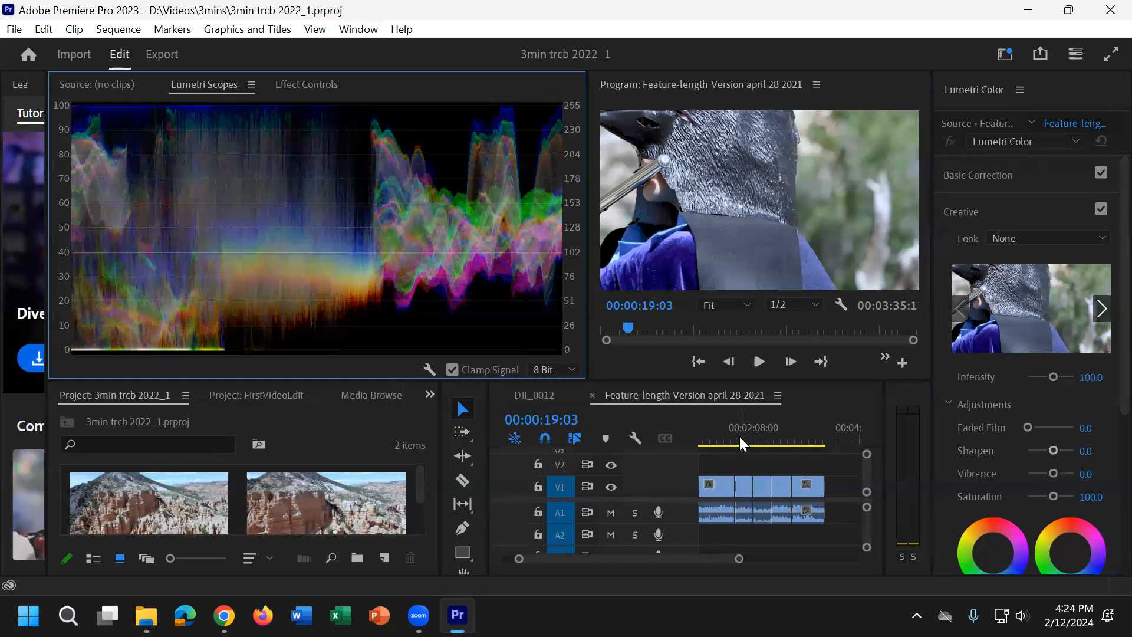
Step: Examine the Basic Correction, Creative and Curves sections of Lumetri Color with a timeline clip selected
left_click(744, 490)
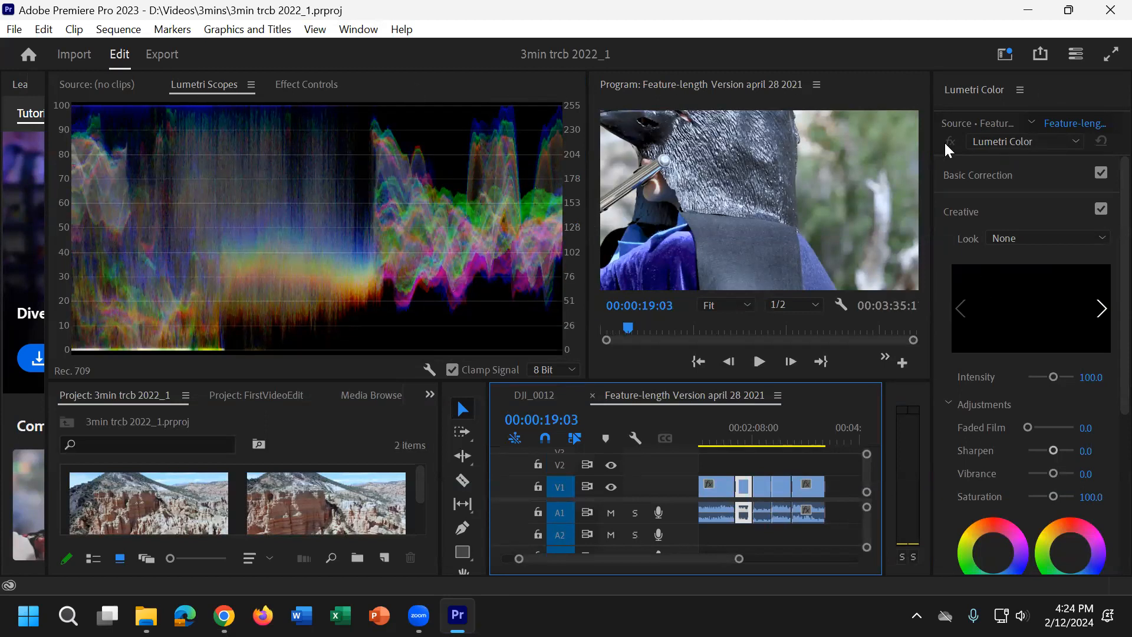
left_click(985, 179)
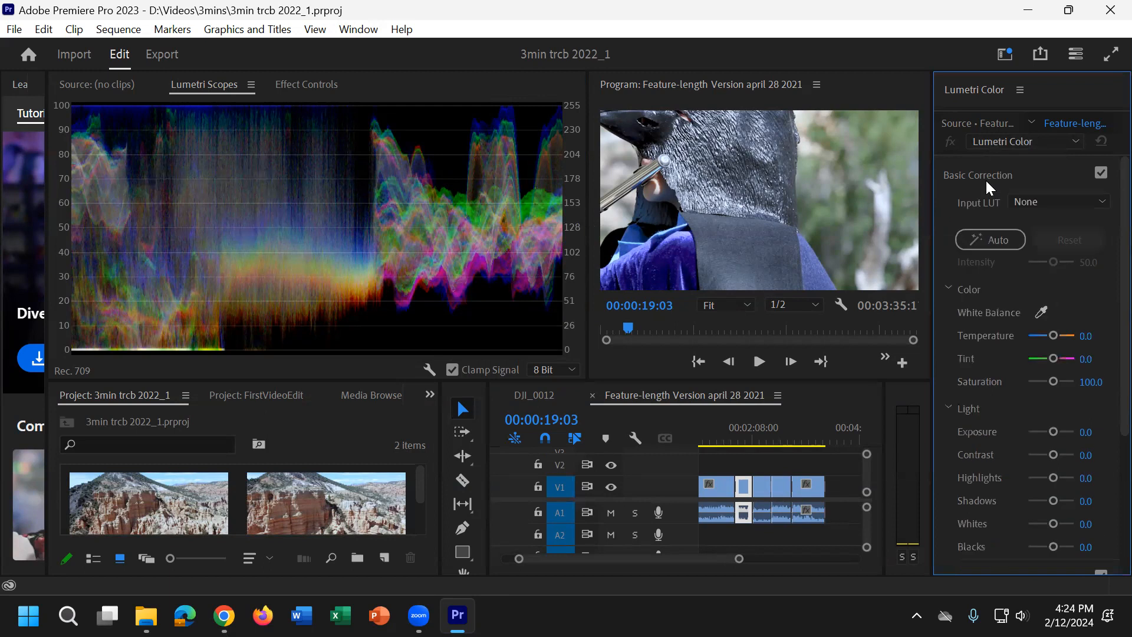
left_click(957, 173)
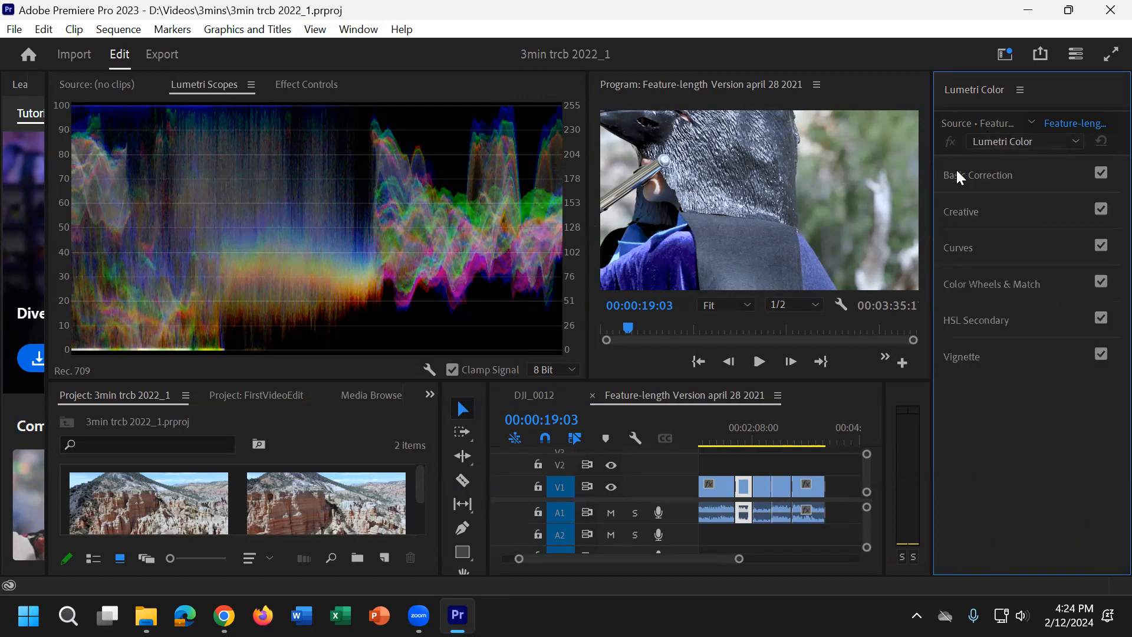
left_click(984, 219)
left_click(984, 212)
left_click(1024, 253)
left_click(1036, 190)
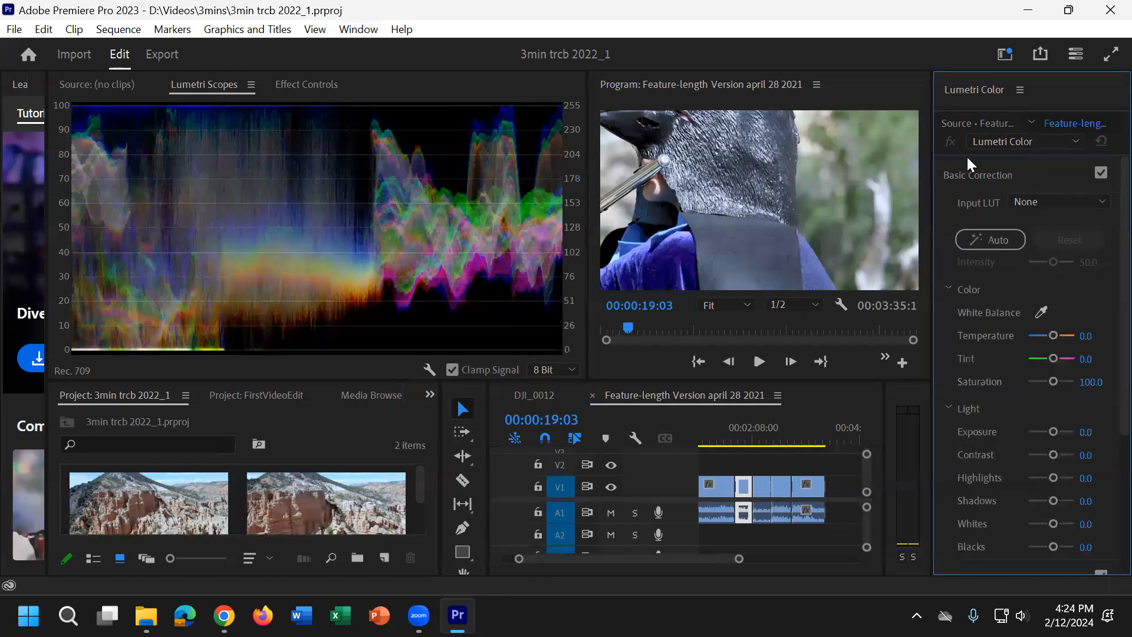
left_click(984, 176)
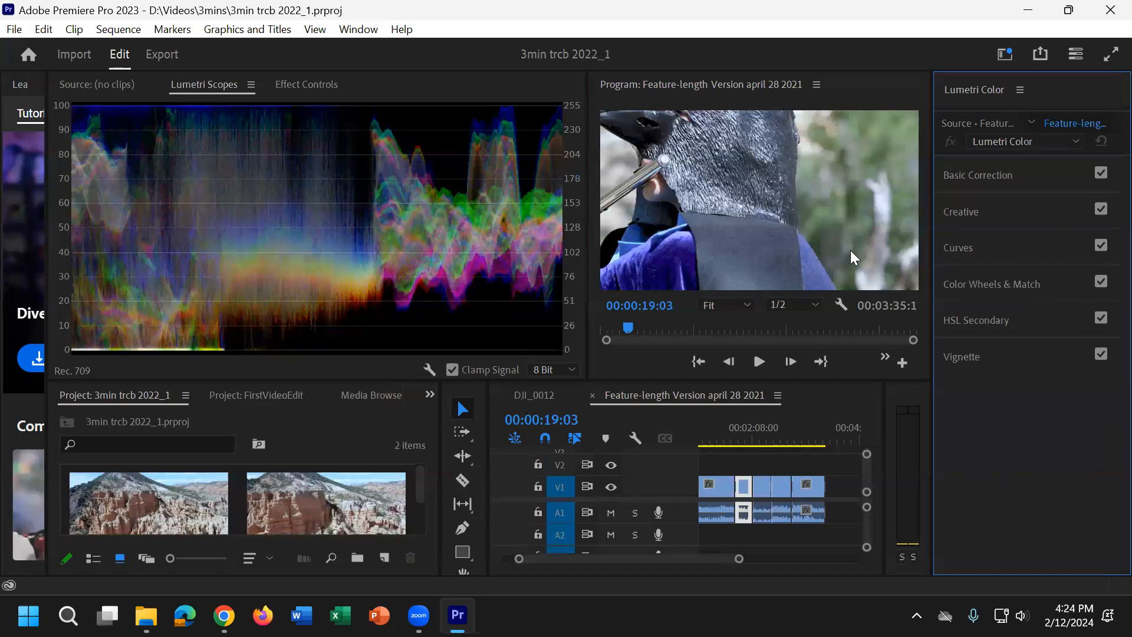
Step: Open the Basic Correction settings for the V1 clip at 00:02:21:02
left_click(719, 489)
left_click(742, 490)
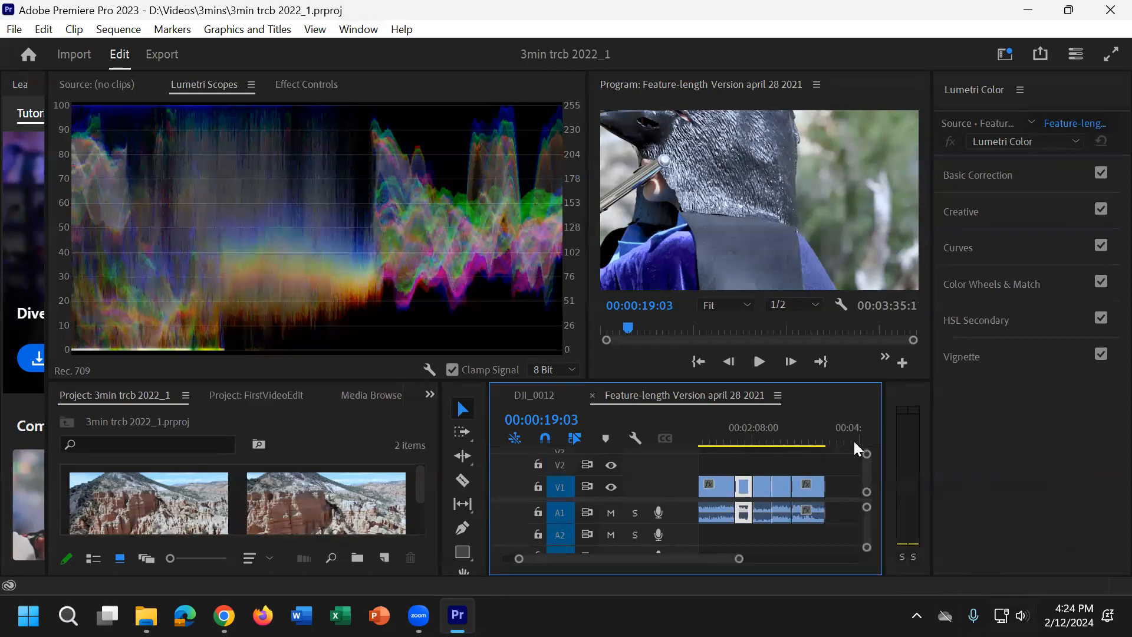
left_click_drag(749, 432, 764, 431)
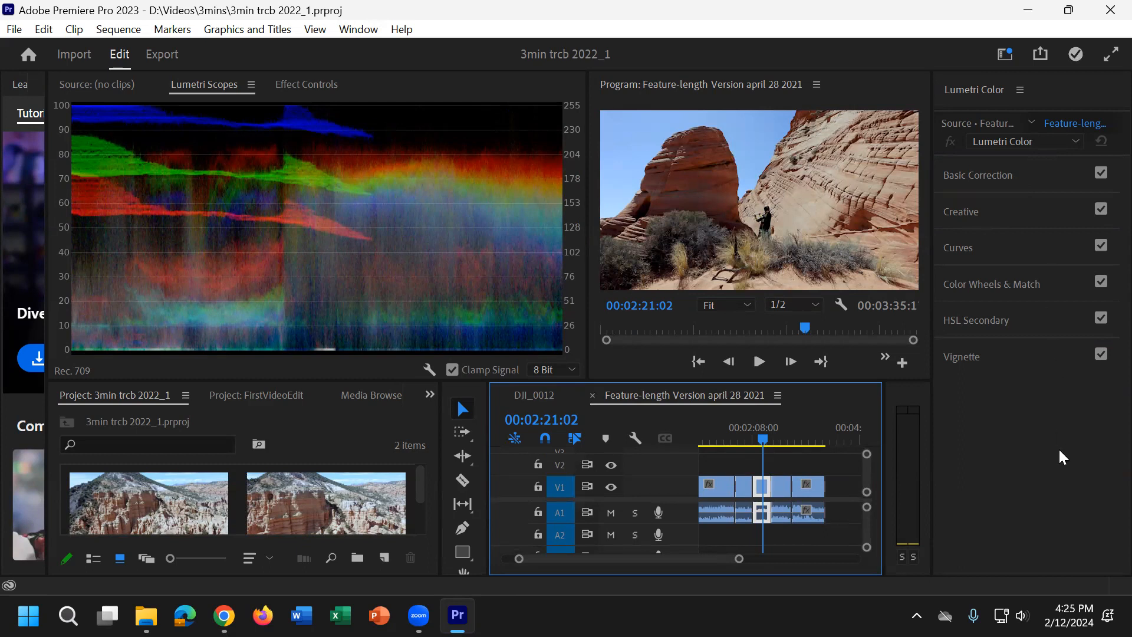
left_click(1002, 177)
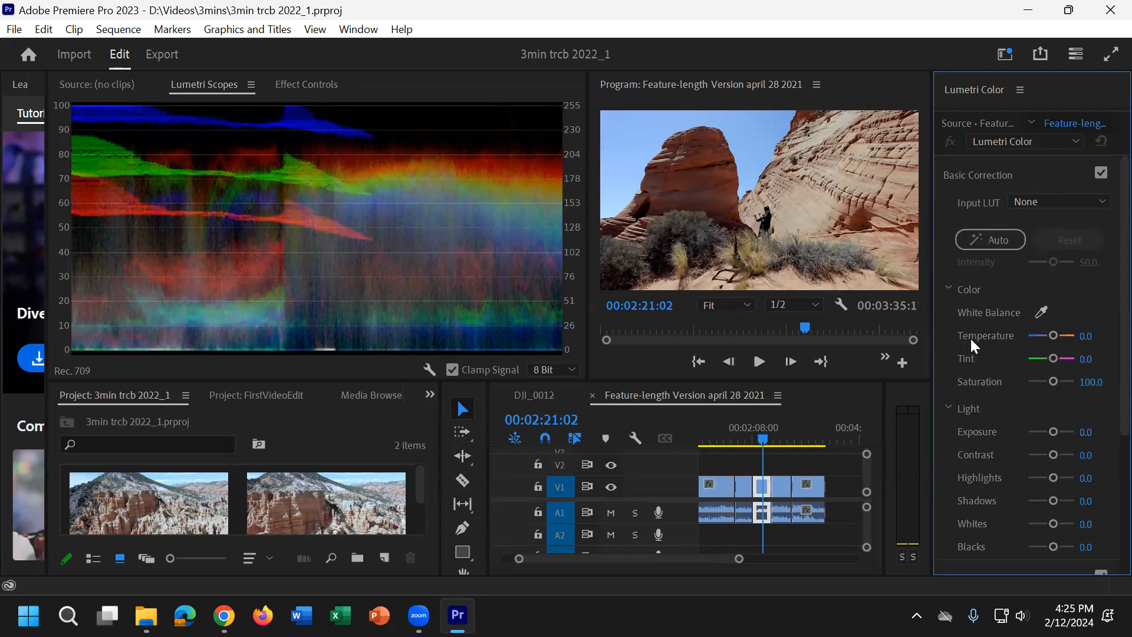
Step: Try different Blacks and Whites levels on the clip, ending with both at 13.2
scroll(976, 418, "down", 1)
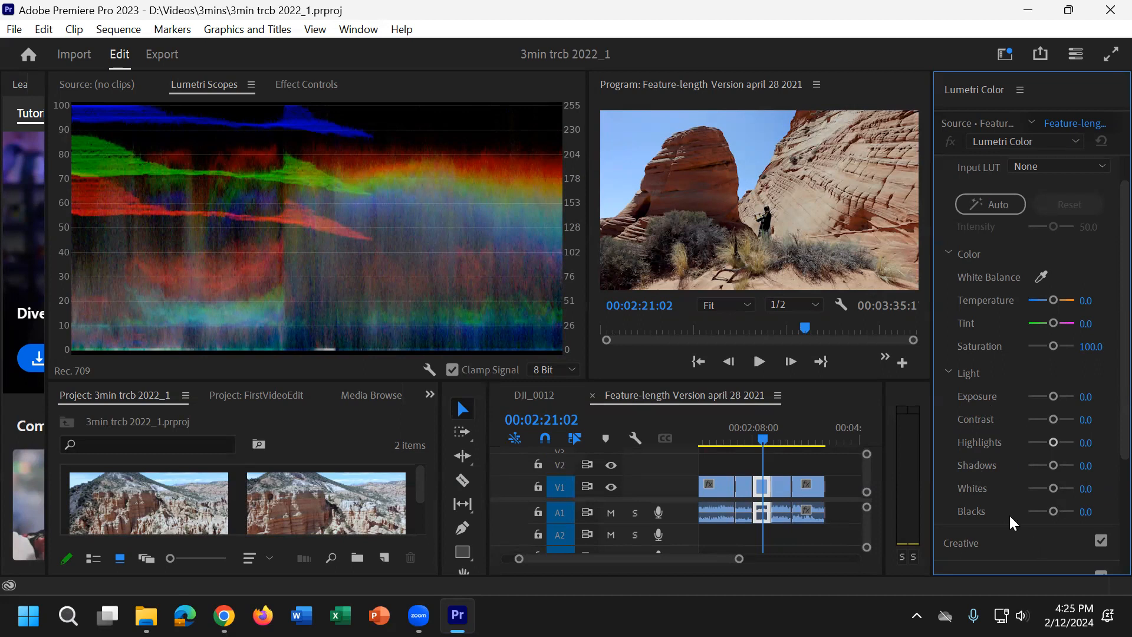
mouse_move(1054, 511)
left_mouse_down()
mouse_move(1014, 511)
mouse_move(1049, 507)
mouse_move(1031, 511)
left_mouse_up()
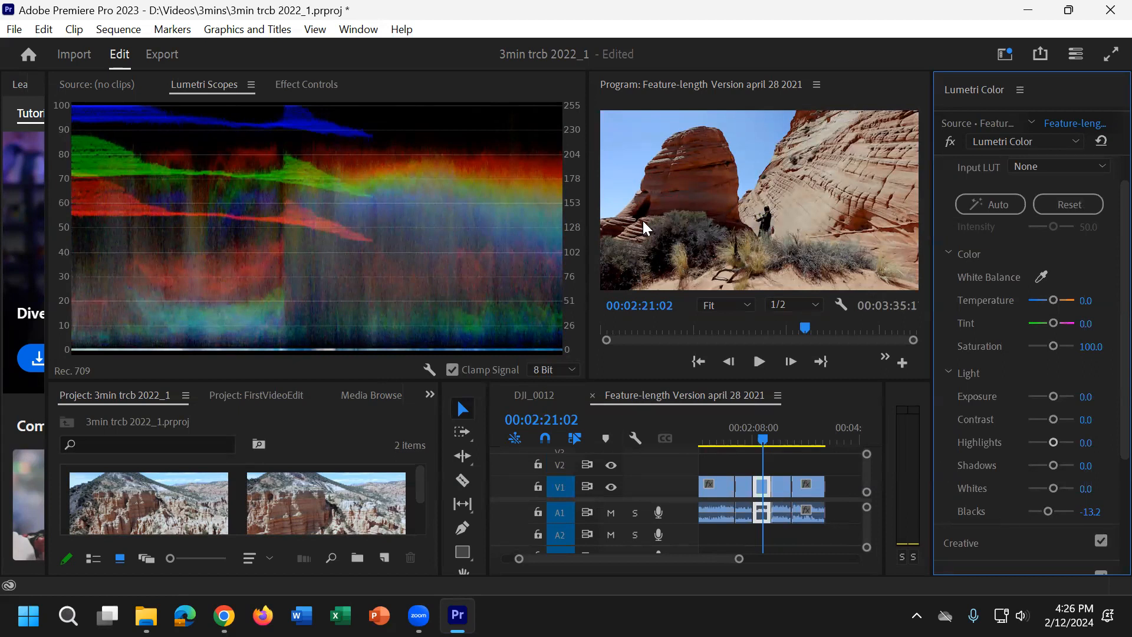
left_click_drag(1049, 516, 1061, 485)
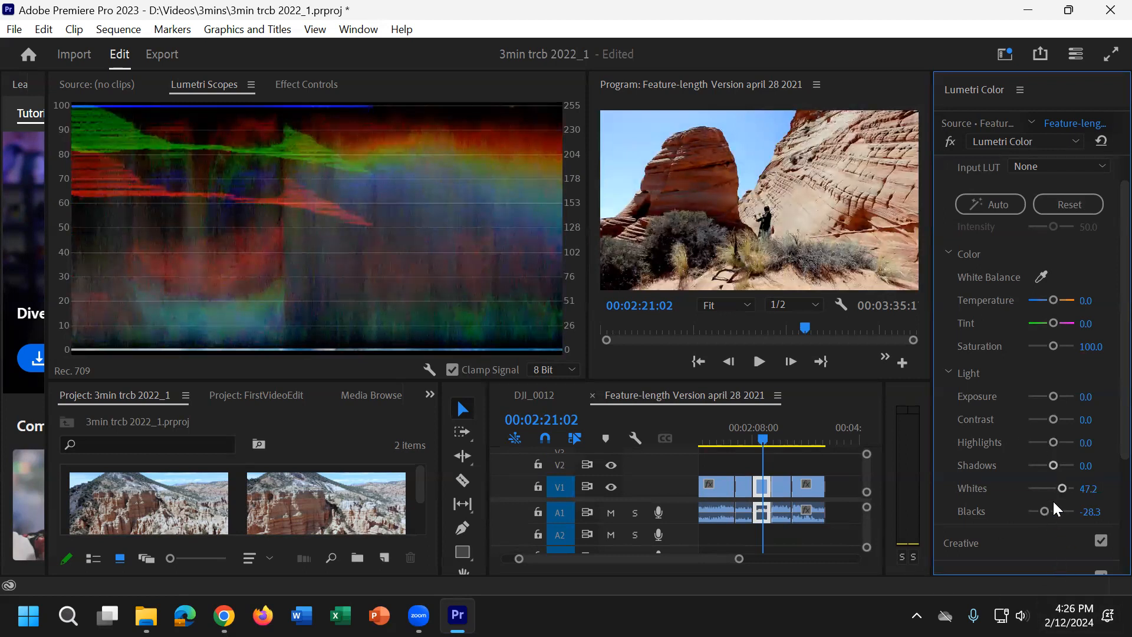
left_click_drag(1062, 488, 1054, 512)
Step: Lower the clip's Shadows to -13.2, Highlights to -35.8, Contrast to -20.8 and Exposure to -2.5
left_click_drag(1054, 463, 1033, 454)
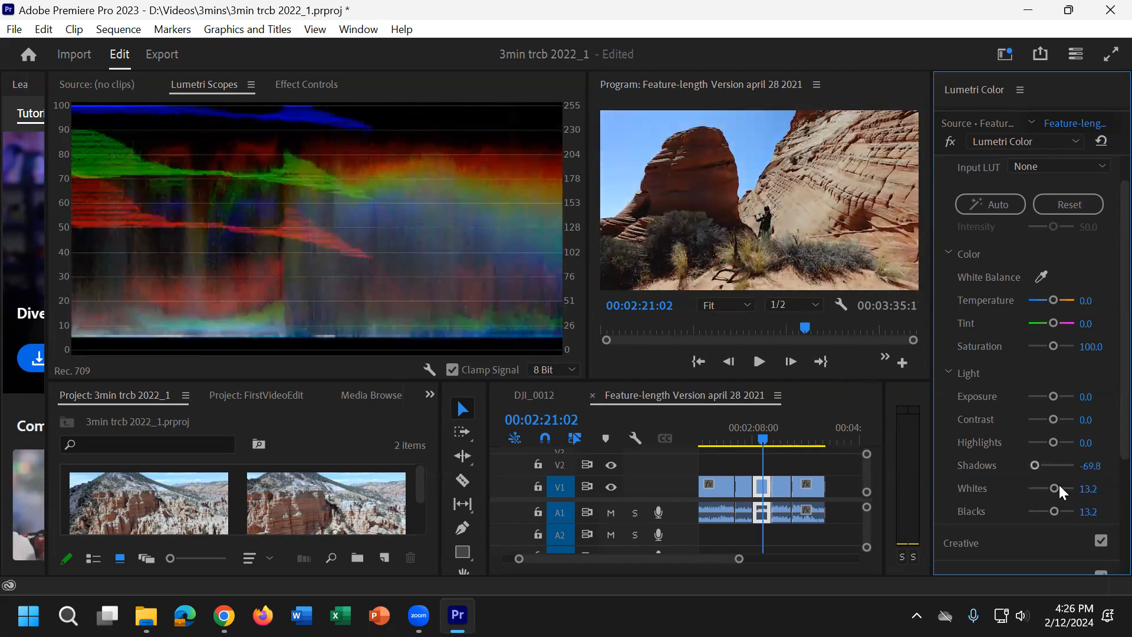
left_click_drag(1039, 462, 1034, 437)
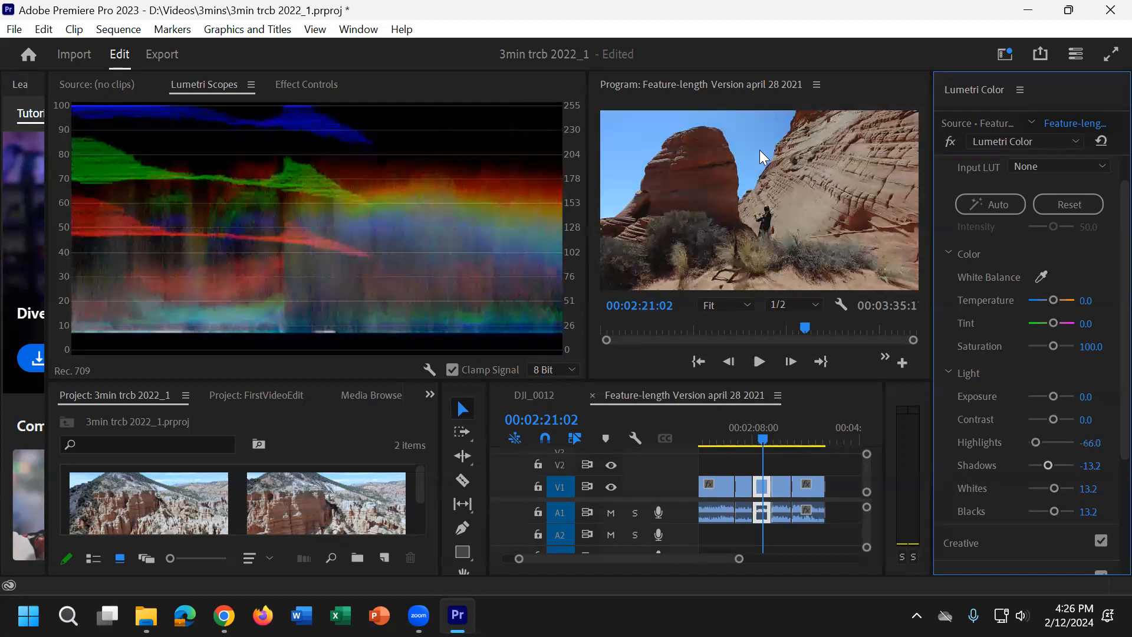
left_click_drag(1037, 442, 1037, 394)
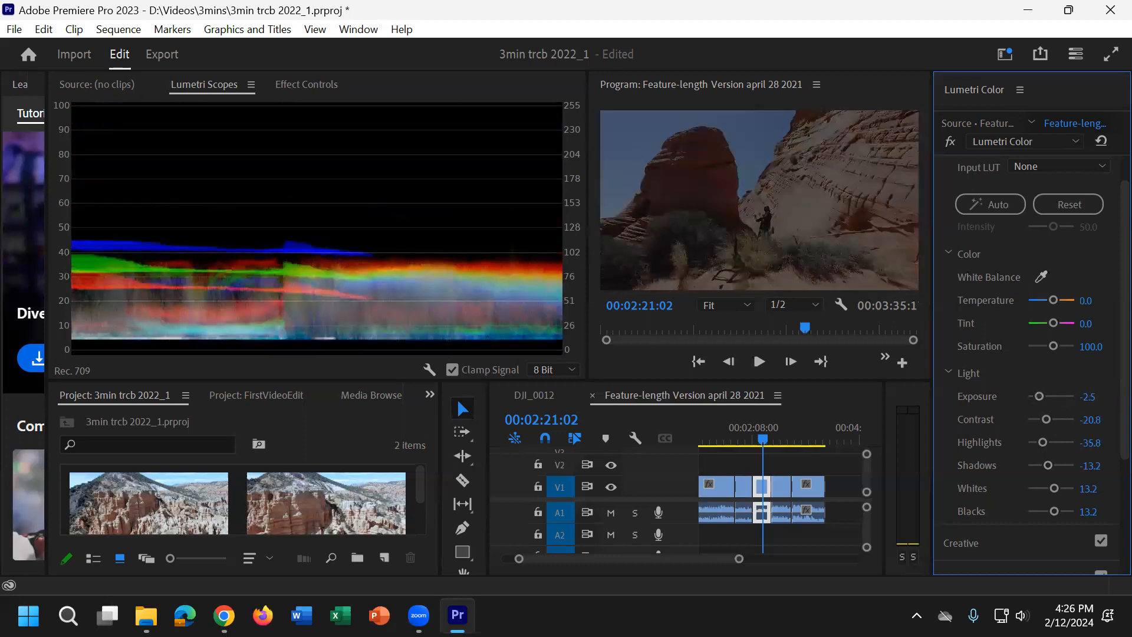
Step: Set the clip's Exposure, Contrast, Highlights, Shadows, Whites and Blacks back to 0
key("Tab")
type("0")
key("Tab")
type("0")
key("Tab")
type("0")
key("Tab")
type("0")
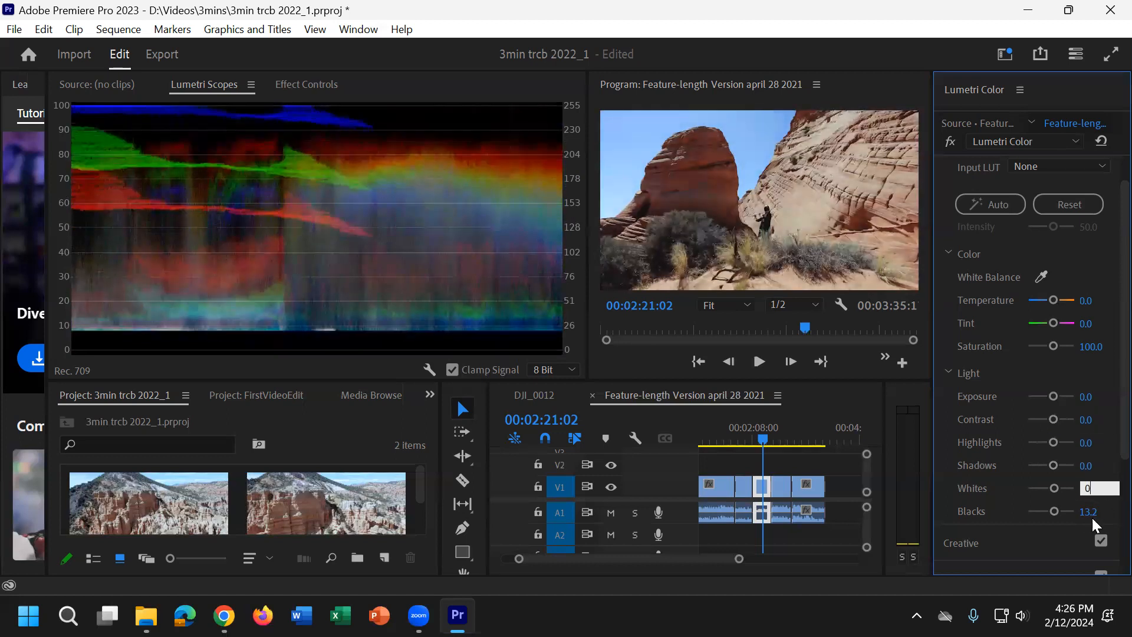
key("Return")
left_click(1088, 512)
type("0")
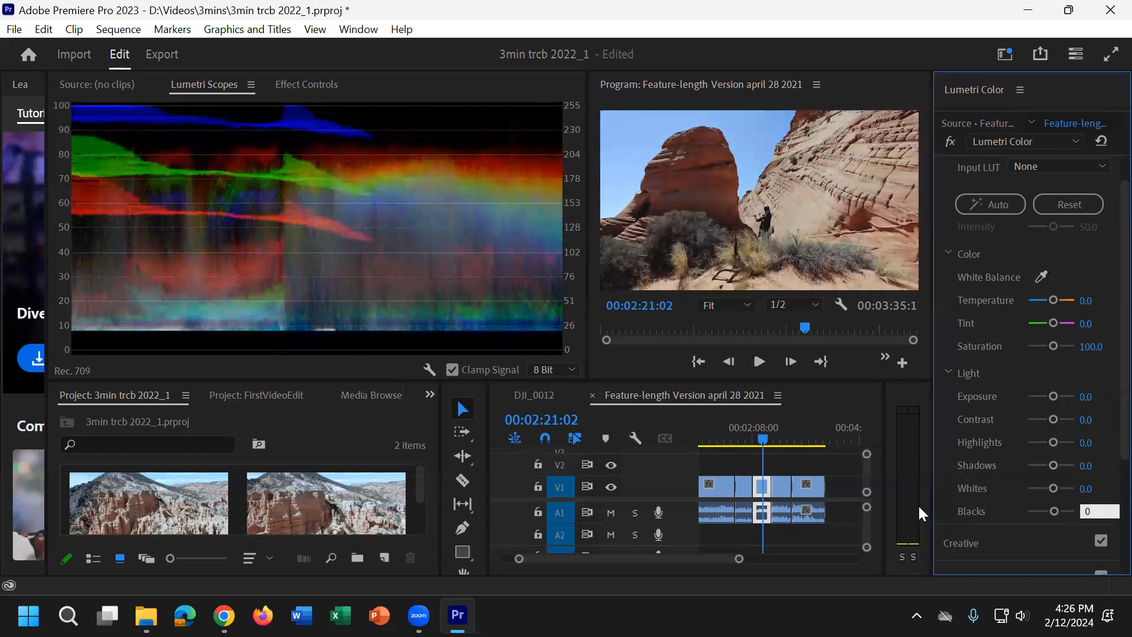
key("Return")
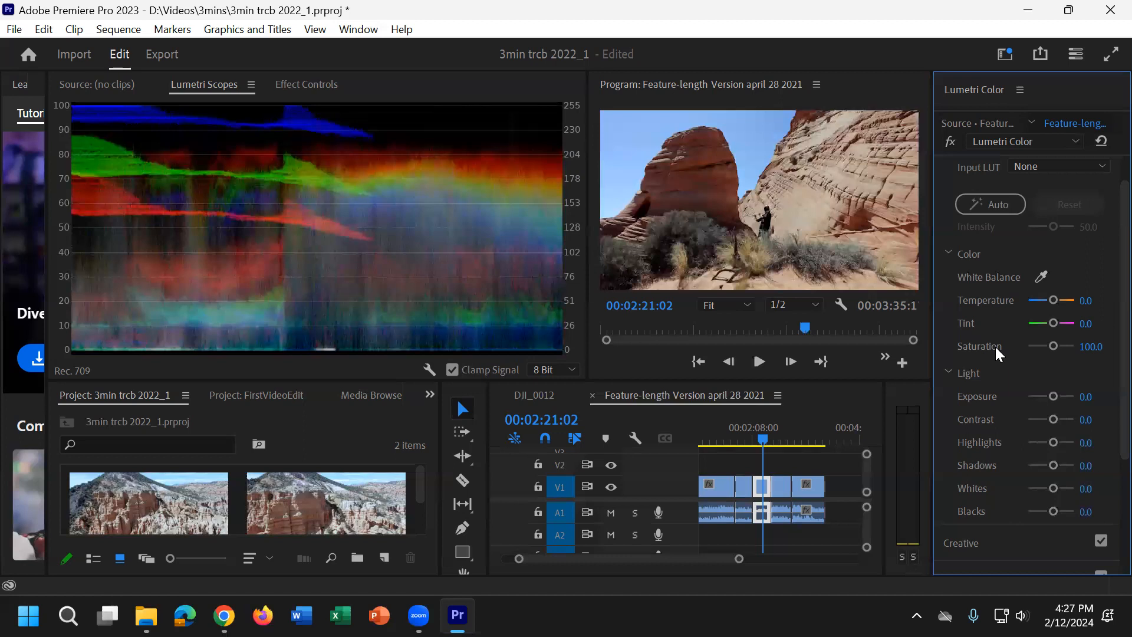
Step: Set the clip's Saturation to 120.8, and try shifting Temperature and Tint before returning both to 0
left_click_drag(1055, 346, 1104, 344)
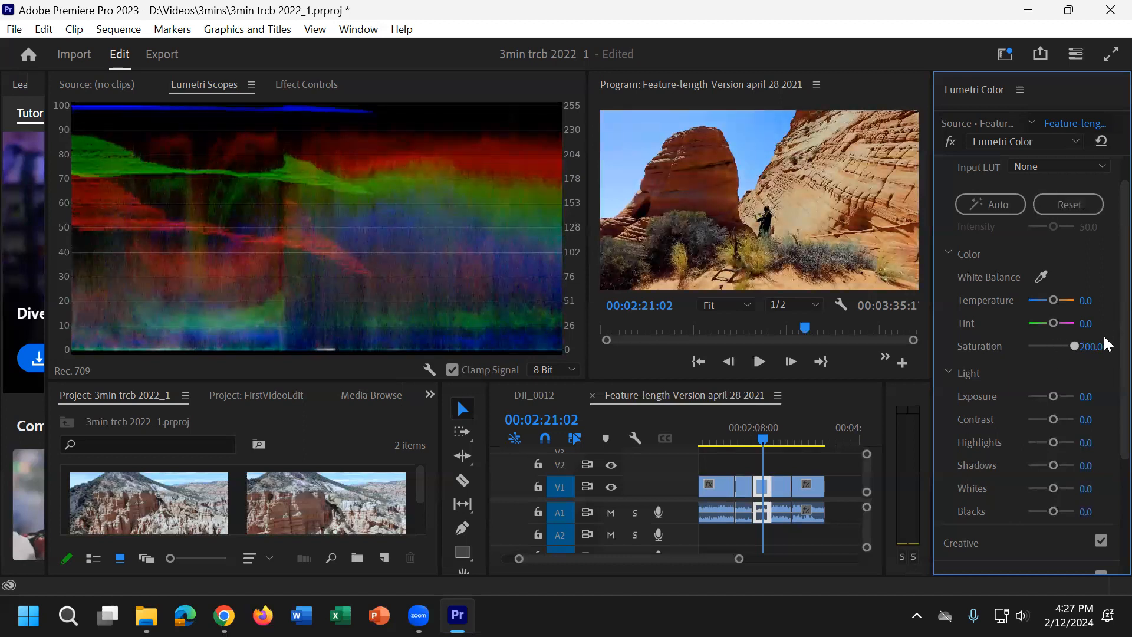
left_click_drag(1101, 338, 1055, 344)
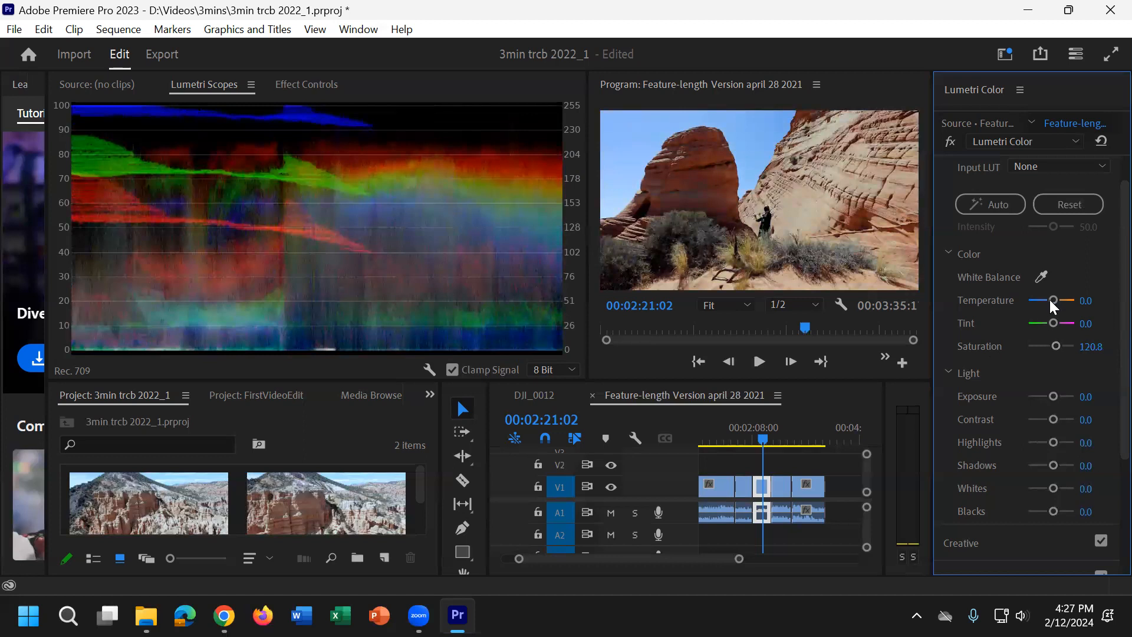
mouse_move(1054, 300)
left_mouse_down()
mouse_move(1028, 298)
mouse_move(1090, 299)
mouse_move(1019, 319)
mouse_move(1060, 317)
left_mouse_up()
left_click(1092, 322)
type("0")
left_click(1103, 300)
type("0")
key("Return")
Step: Set the clip's white balance by sampling a point near the standing person in the preview
left_click(1041, 277)
left_click(768, 204)
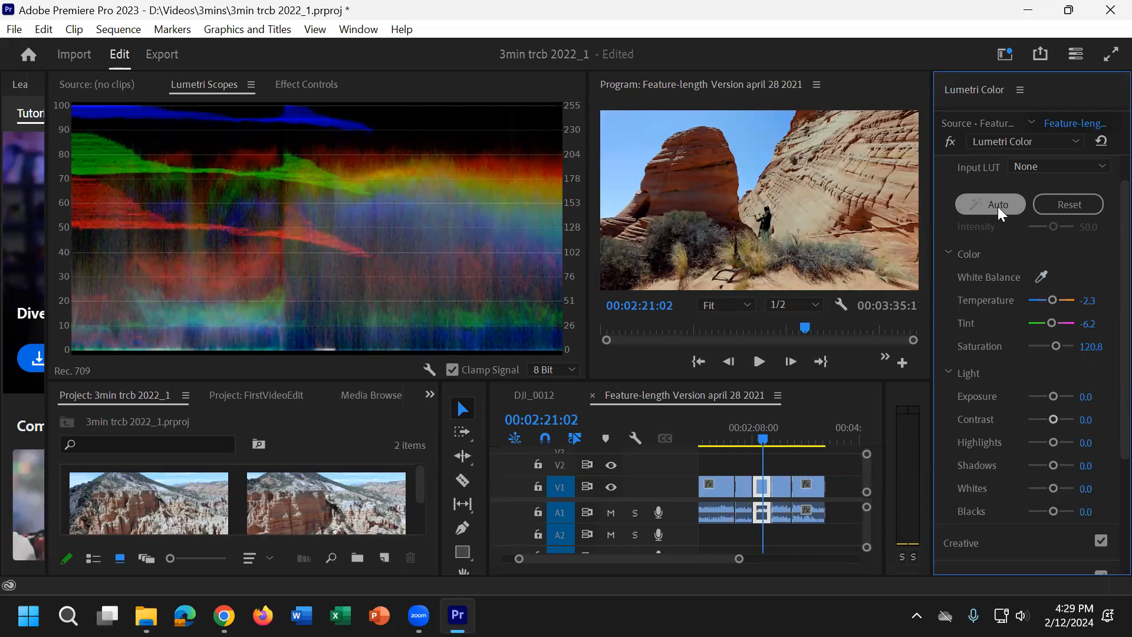
Step: Replace the manual basic corrections with the Auto correction and collapse the Basic Correction section
left_click(1063, 207)
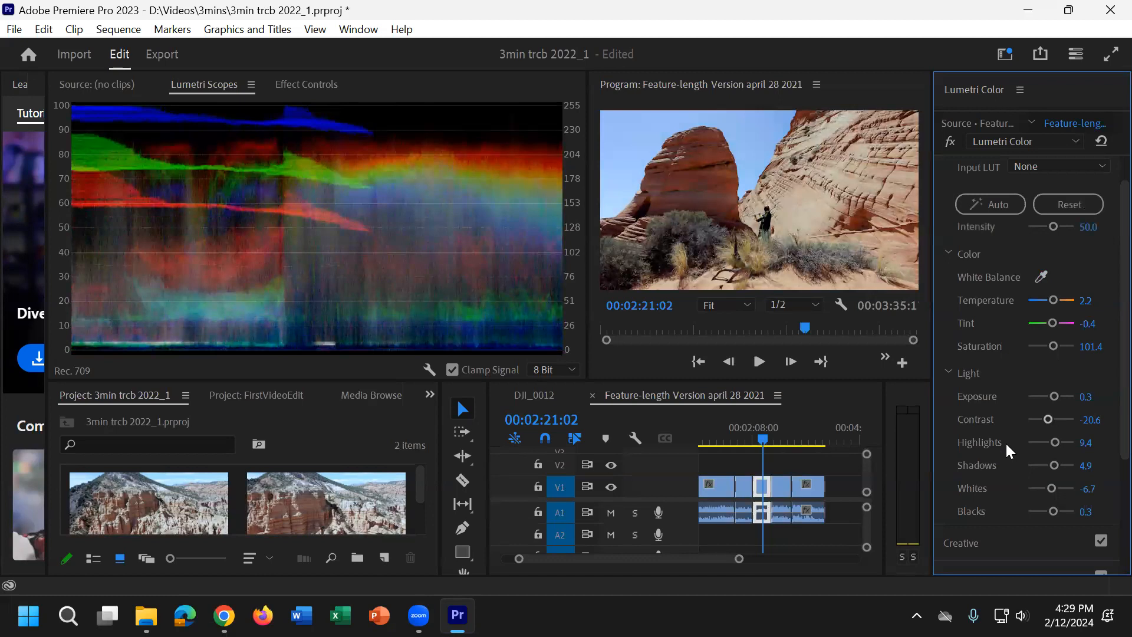
left_click(549, 601)
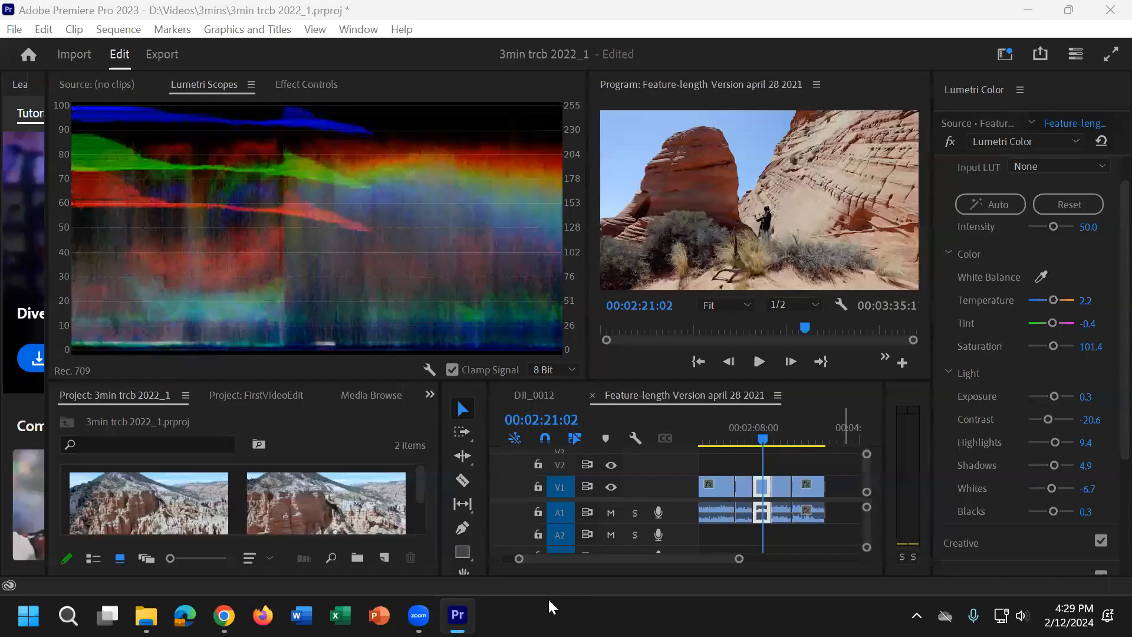
left_click(1011, 296)
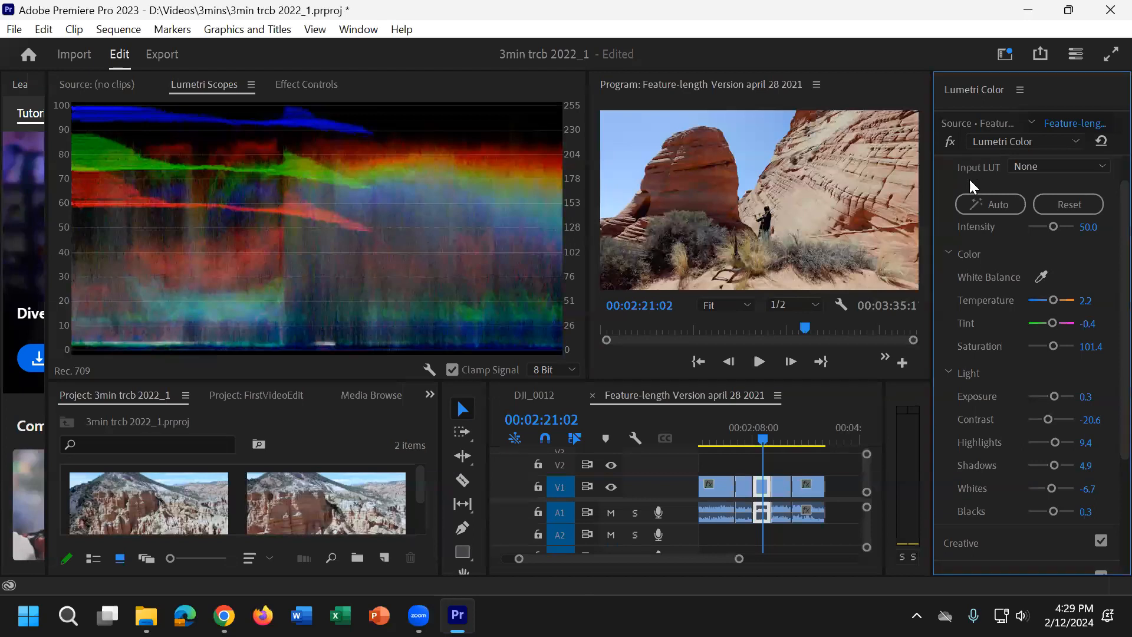
scroll(968, 385, "down", 1)
scroll(962, 208, "up", 2)
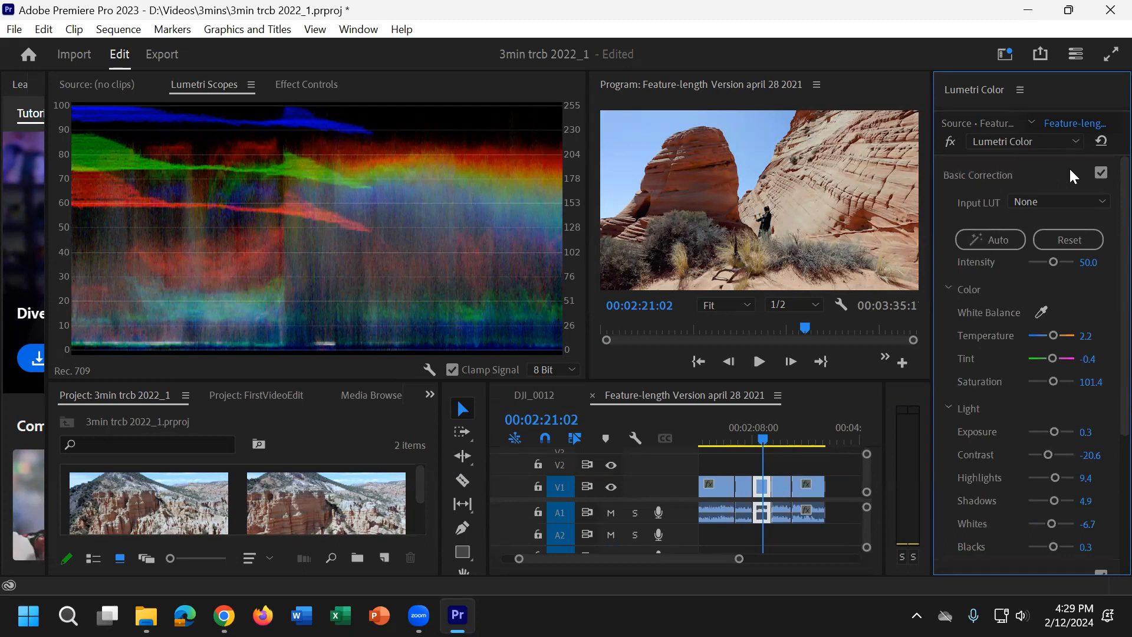
left_click(1071, 171)
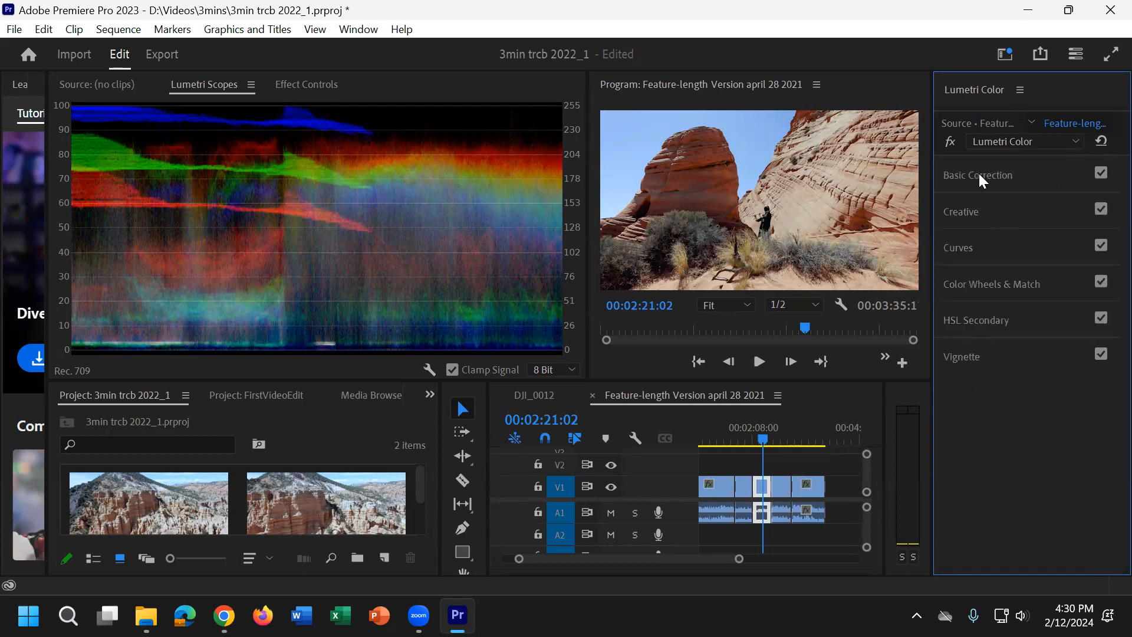
Step: In the Creative section, try a strong yellow-green Highlight Tint, and bring both the Highlight Tint and Shadow Tint close to neutral
left_click(983, 215)
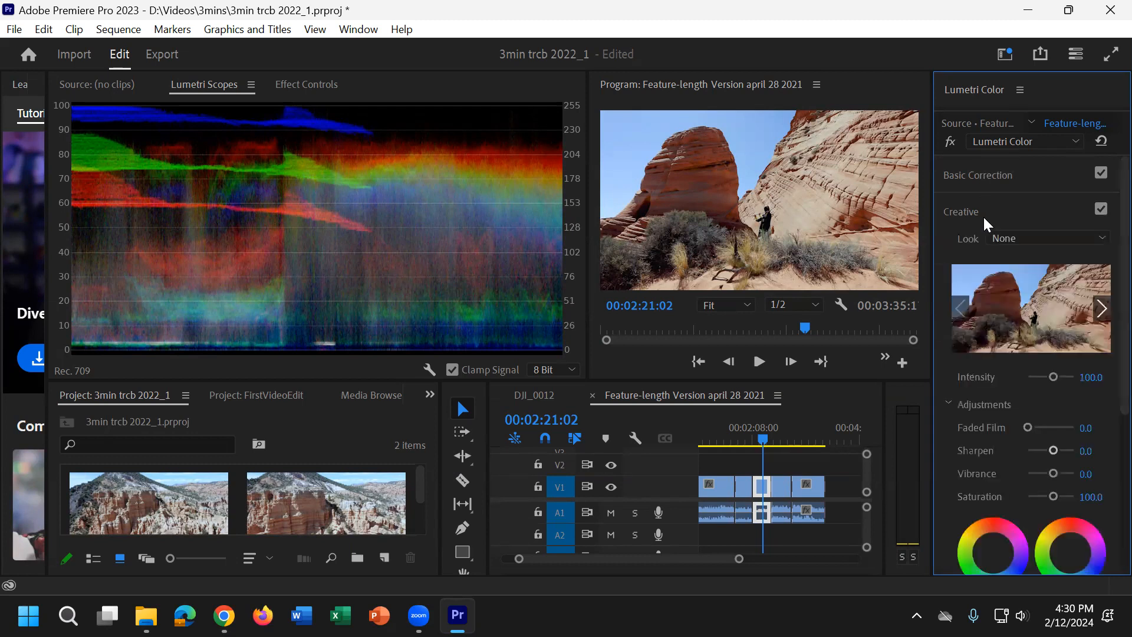
scroll(965, 324, "down", 3)
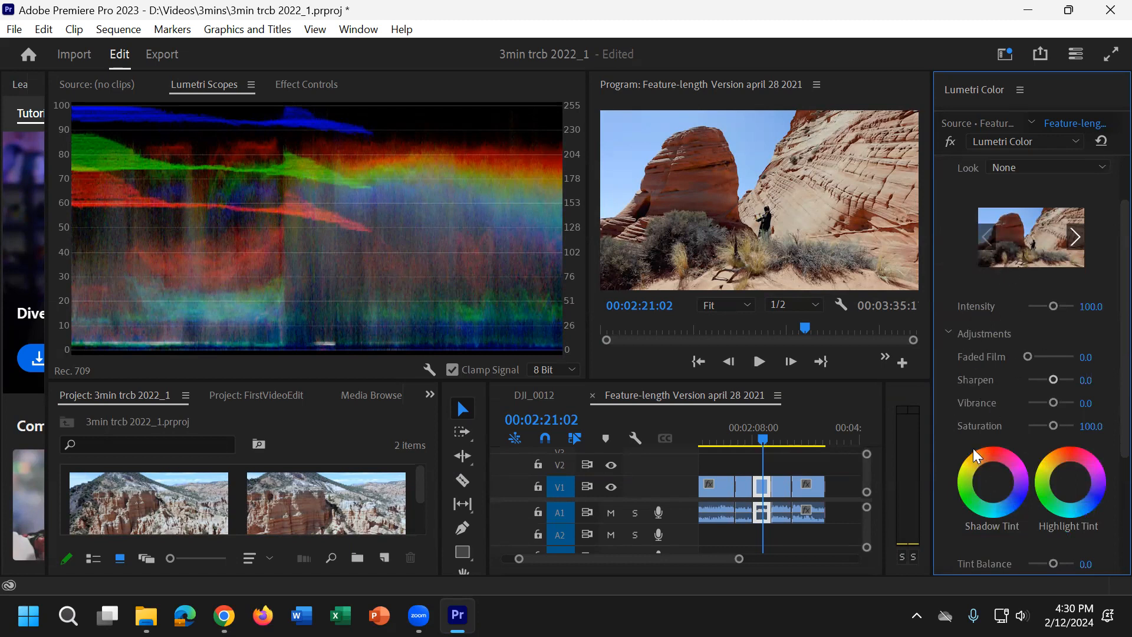
scroll(1001, 401, "down", 1)
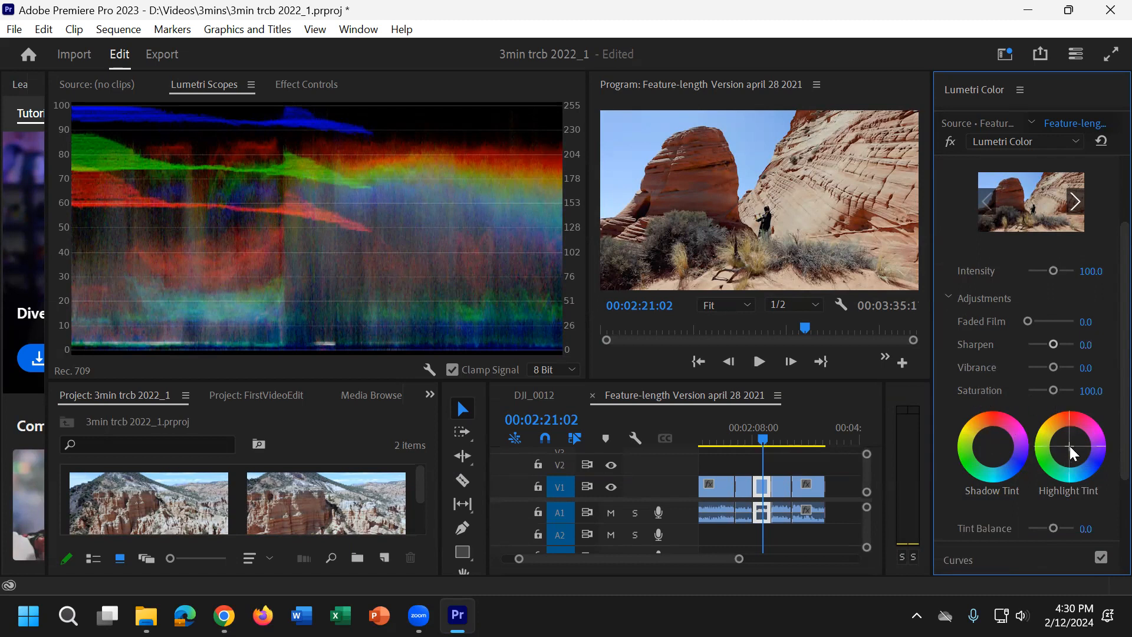
left_click_drag(1070, 444, 999, 366)
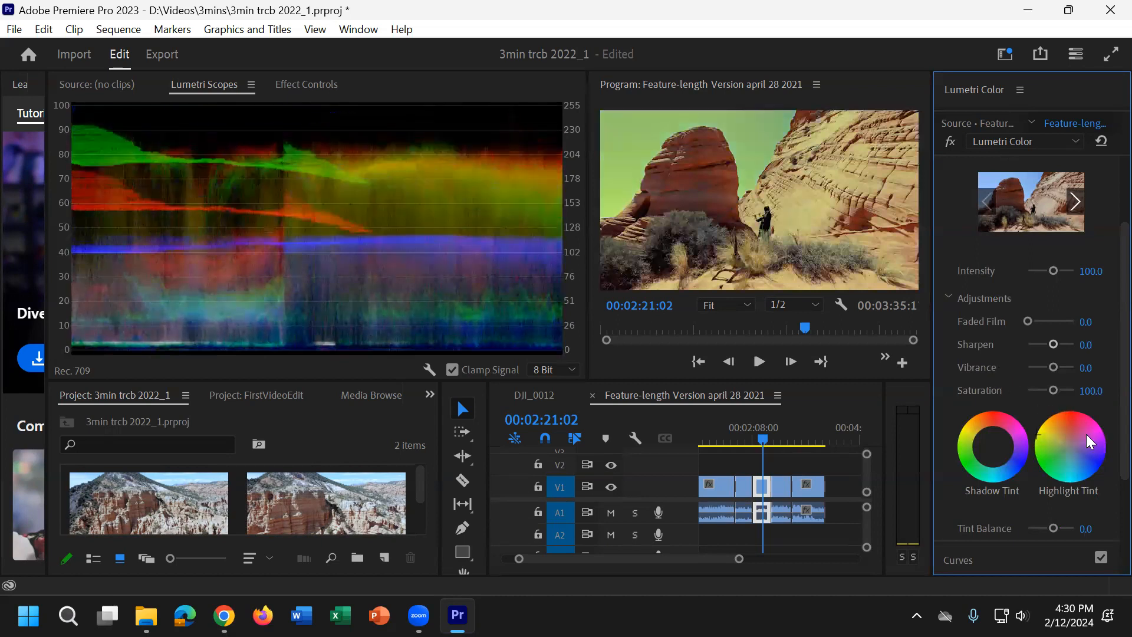
left_click_drag(1037, 434, 1001, 453)
left_click_drag(993, 448, 994, 448)
scroll(1065, 422, "up", 2)
scroll(1063, 419, "up", 4)
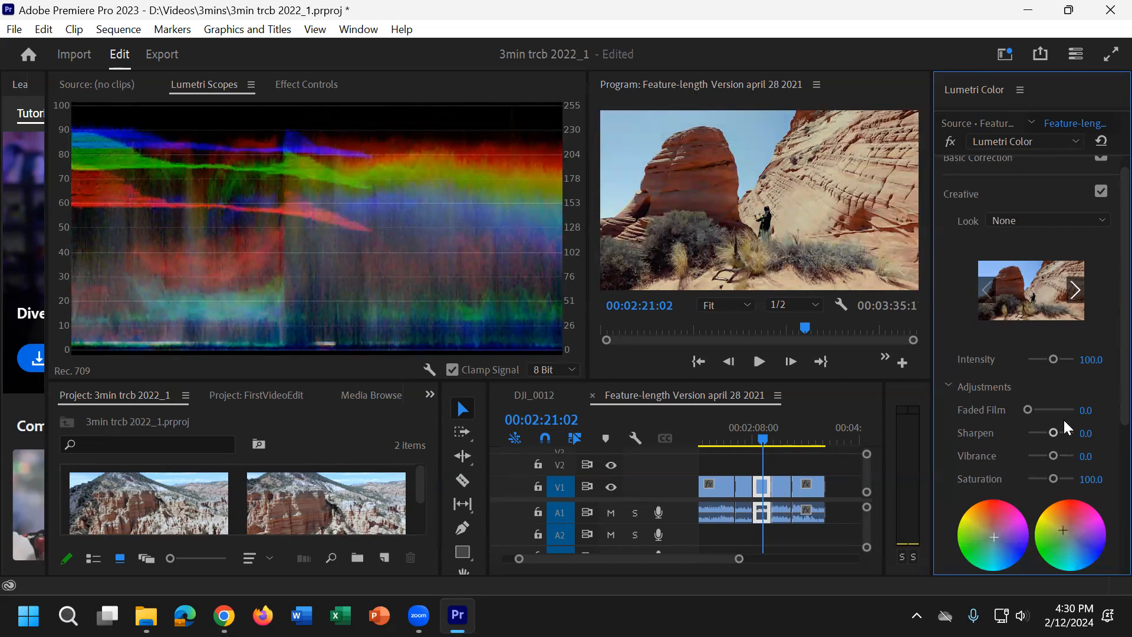
left_click(1000, 206)
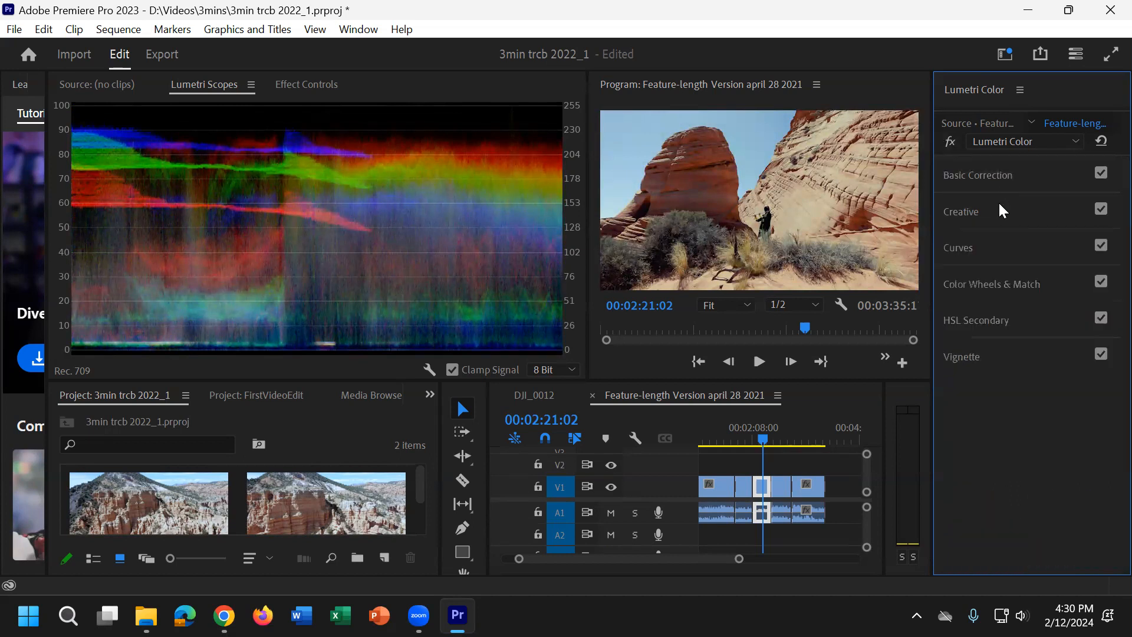
Step: Add a midpoint to the white RGB curve and pull it slightly below the diagonal to darken the midtones
left_click(991, 254)
scroll(1103, 443, "down", 5)
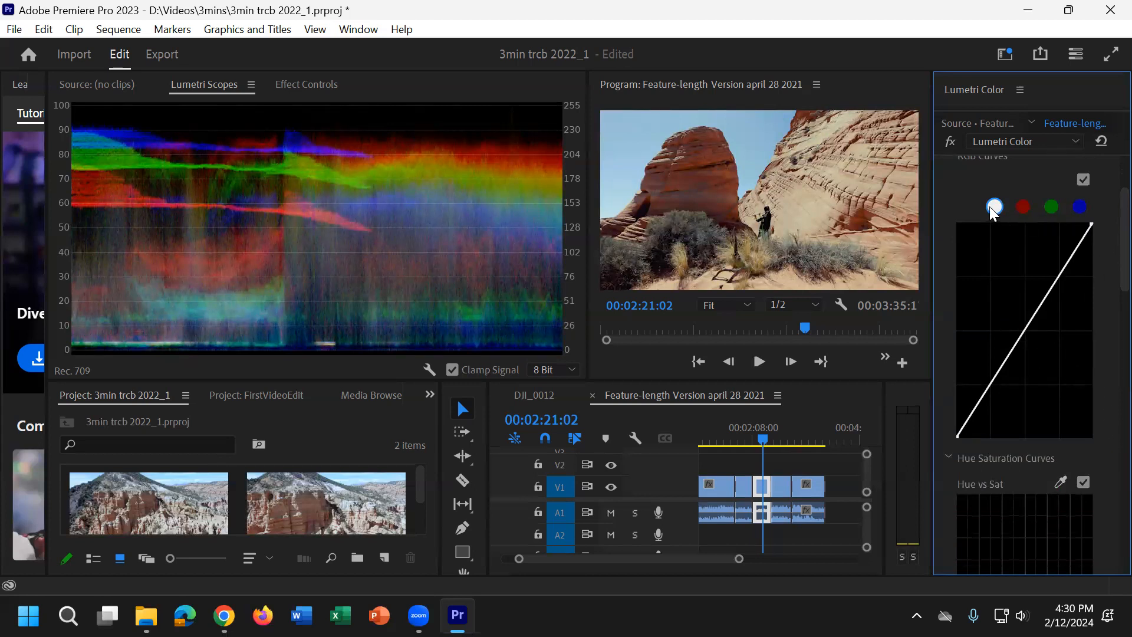
left_click(1025, 329)
mouse_move(1025, 330)
left_mouse_down()
mouse_move(1042, 358)
mouse_move(1029, 335)
left_mouse_up()
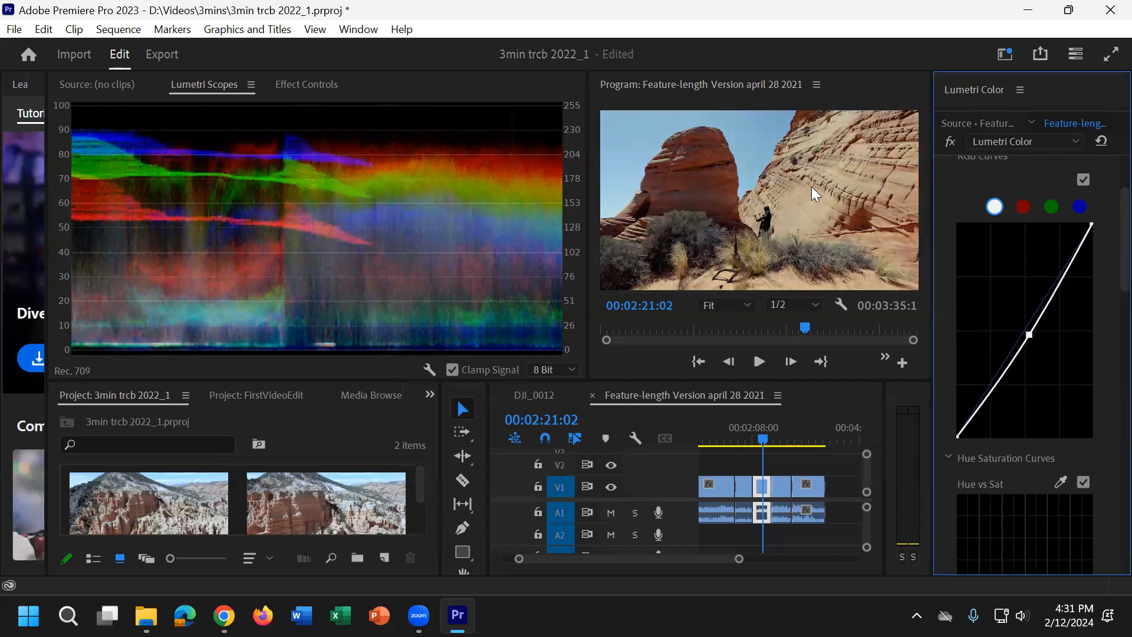
mouse_move(1029, 337)
left_mouse_down()
mouse_move(1061, 384)
mouse_move(976, 284)
mouse_move(1033, 335)
left_mouse_up()
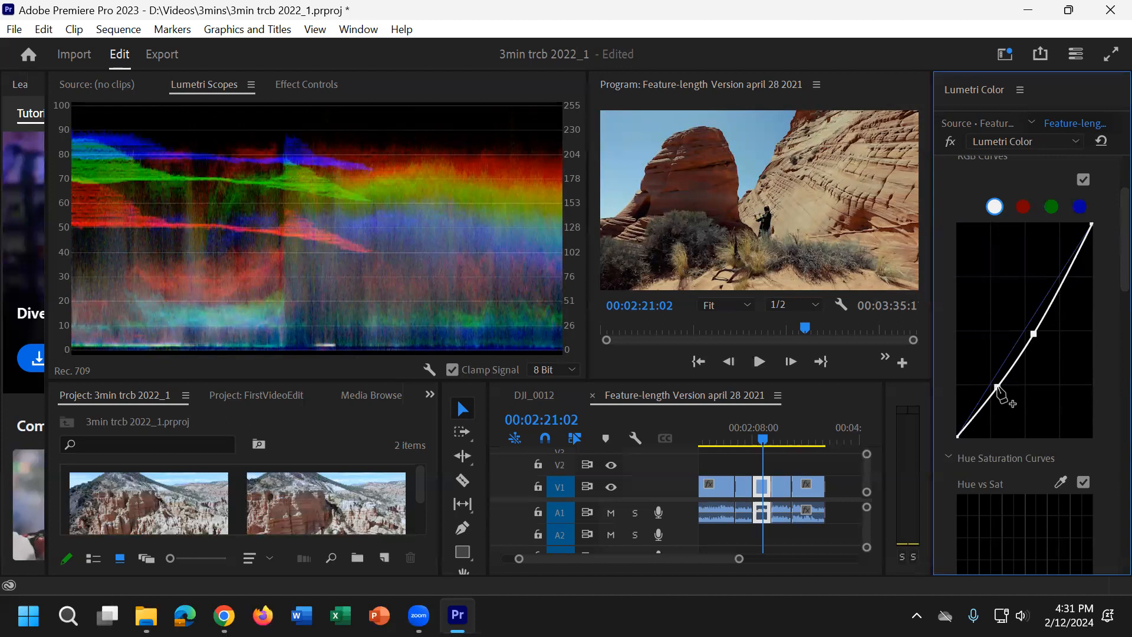
Step: Adjust a shadow point around the lower quarter of the white RGB curve and raise the curve's black endpoint slightly
left_click_drag(998, 390, 985, 384)
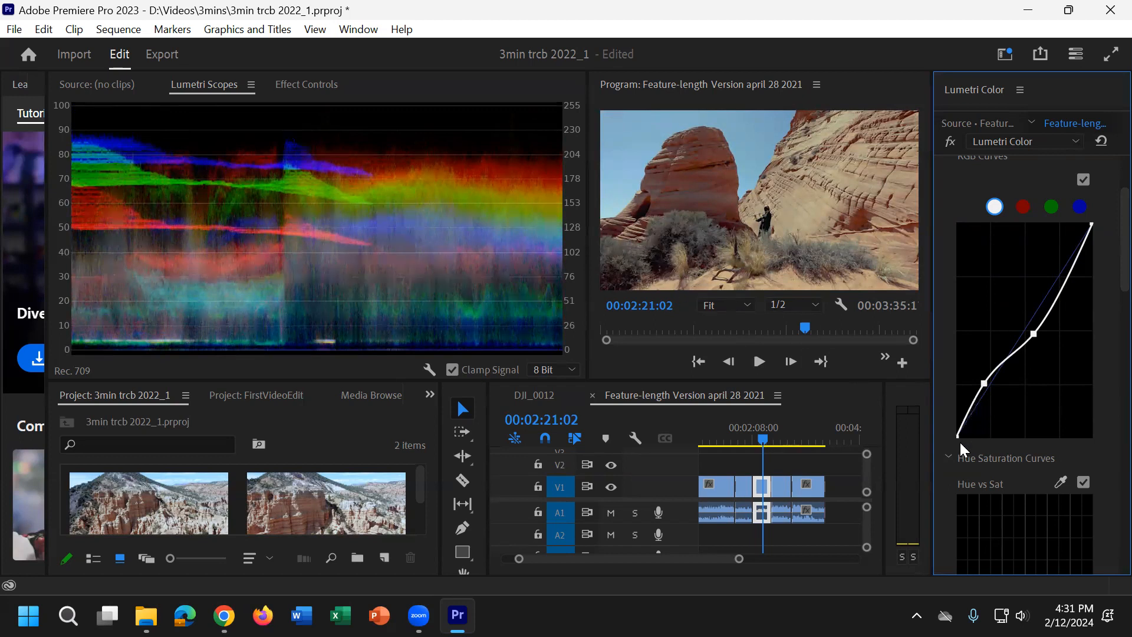
left_click_drag(958, 437, 947, 427)
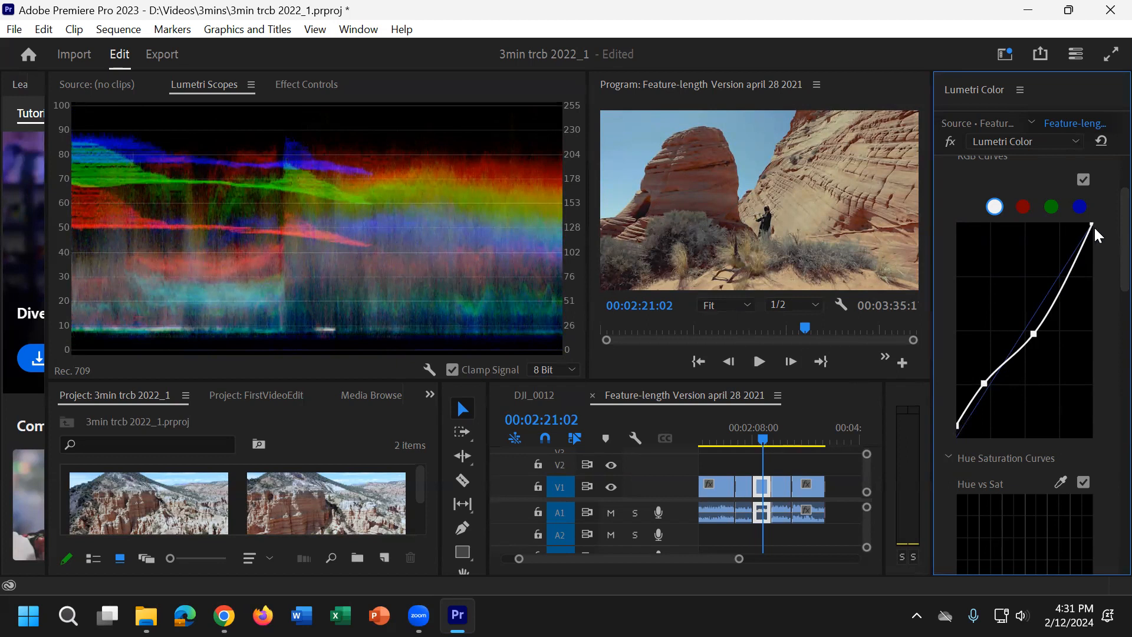
left_click_drag(984, 387, 994, 390)
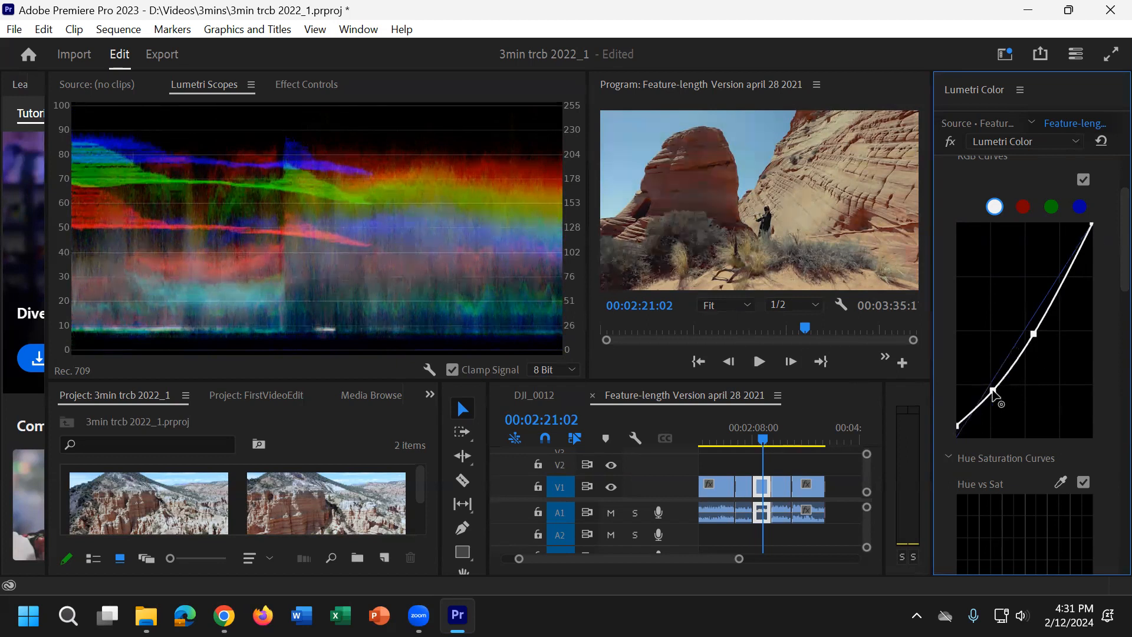
Step: Shape the white RGB curve into an S by raising its upper point, lowering the shadow region and dropping the white endpoint slightly
left_click_drag(1035, 334, 1022, 326)
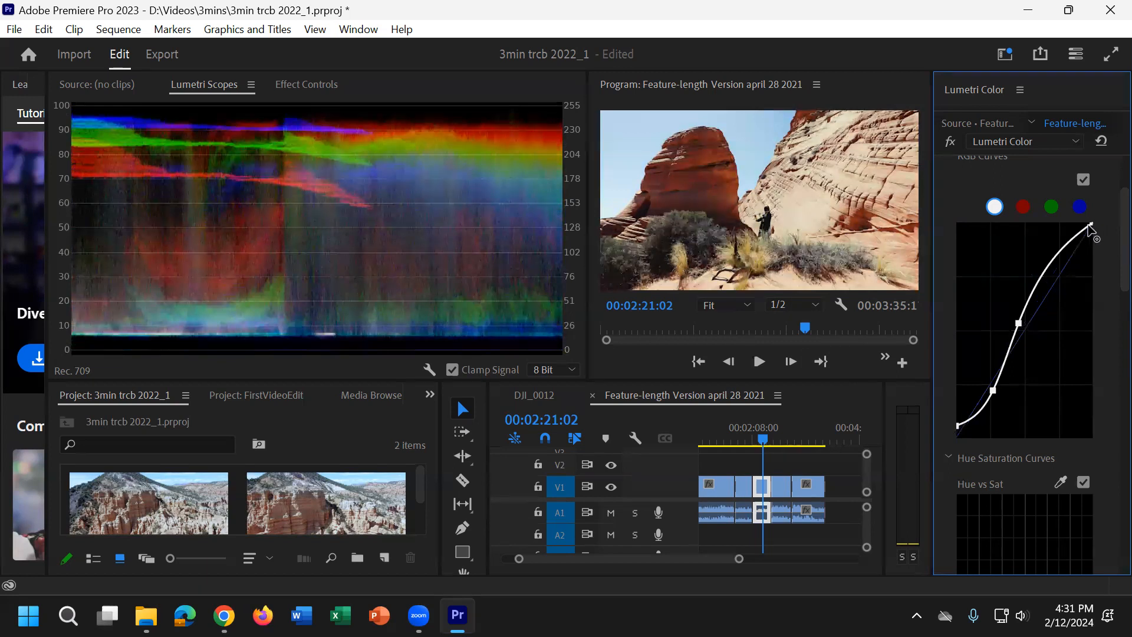
left_click_drag(1092, 225, 1093, 234)
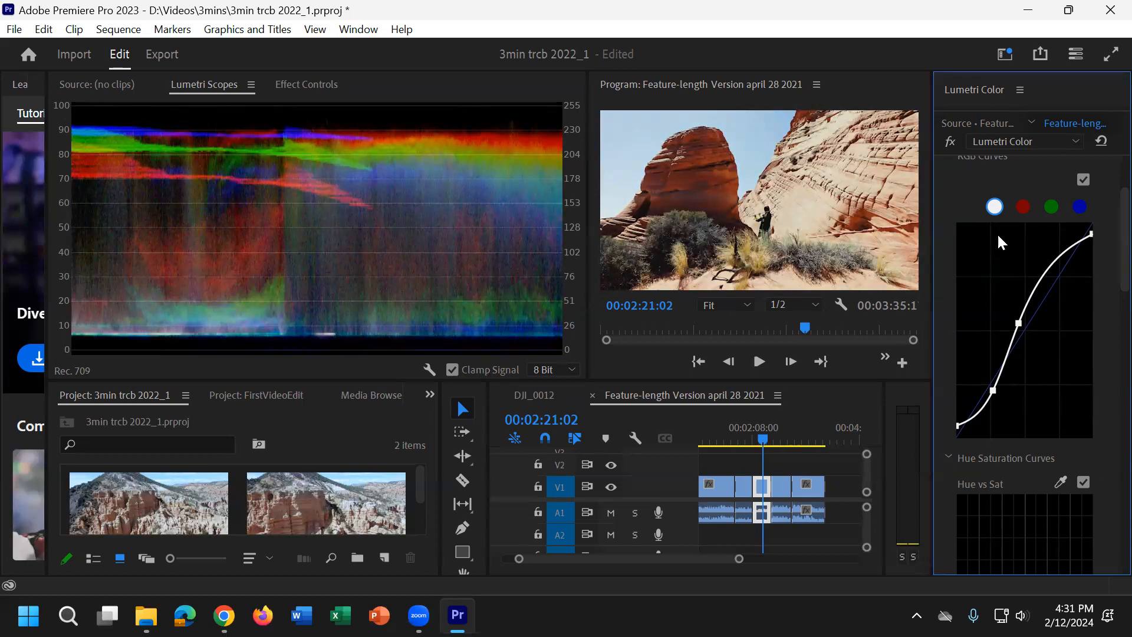
left_click_drag(1020, 324, 1038, 297)
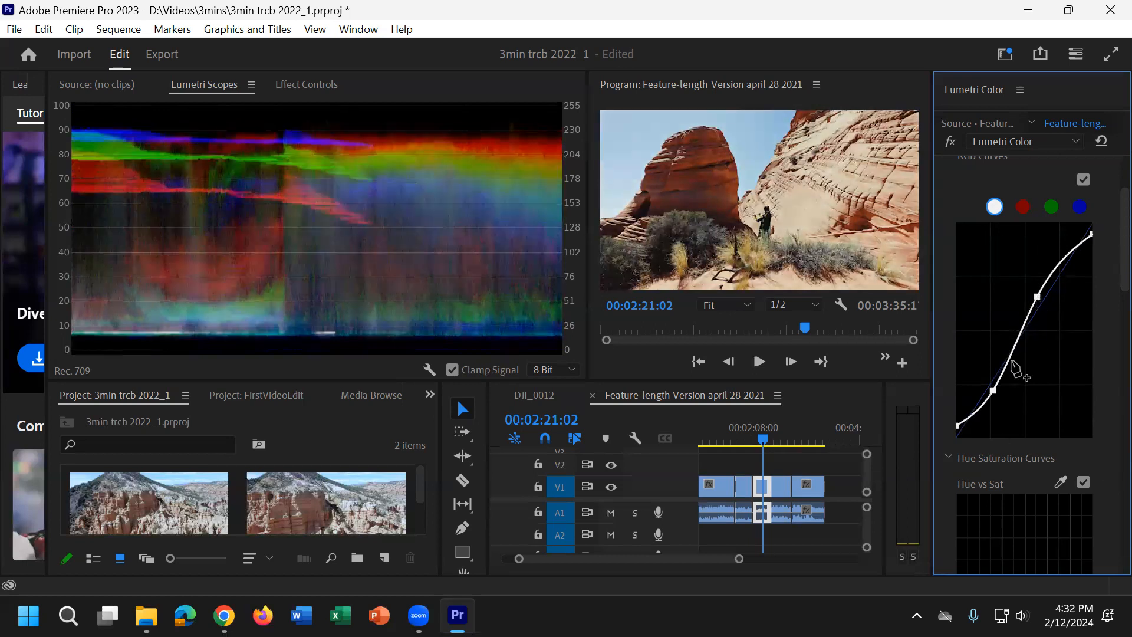
left_click_drag(994, 390, 1007, 364)
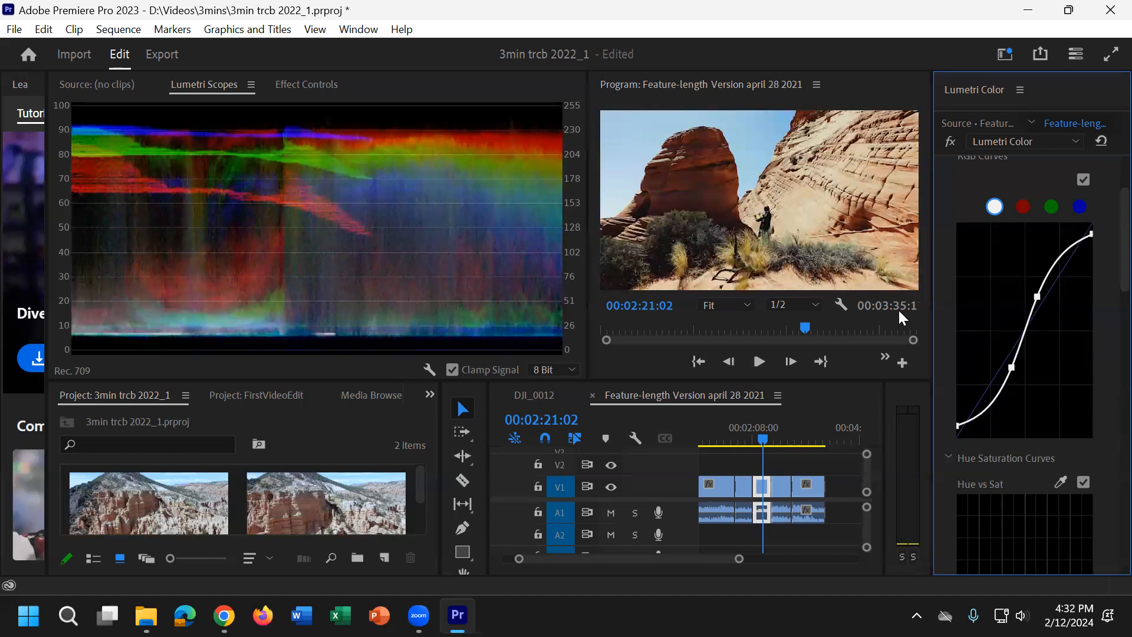
Step: Examine the Hue Saturation Curves beneath the RGB curve and collapse the Curves section
scroll(1087, 423, "down", 4)
scroll(1087, 425, "down", 1)
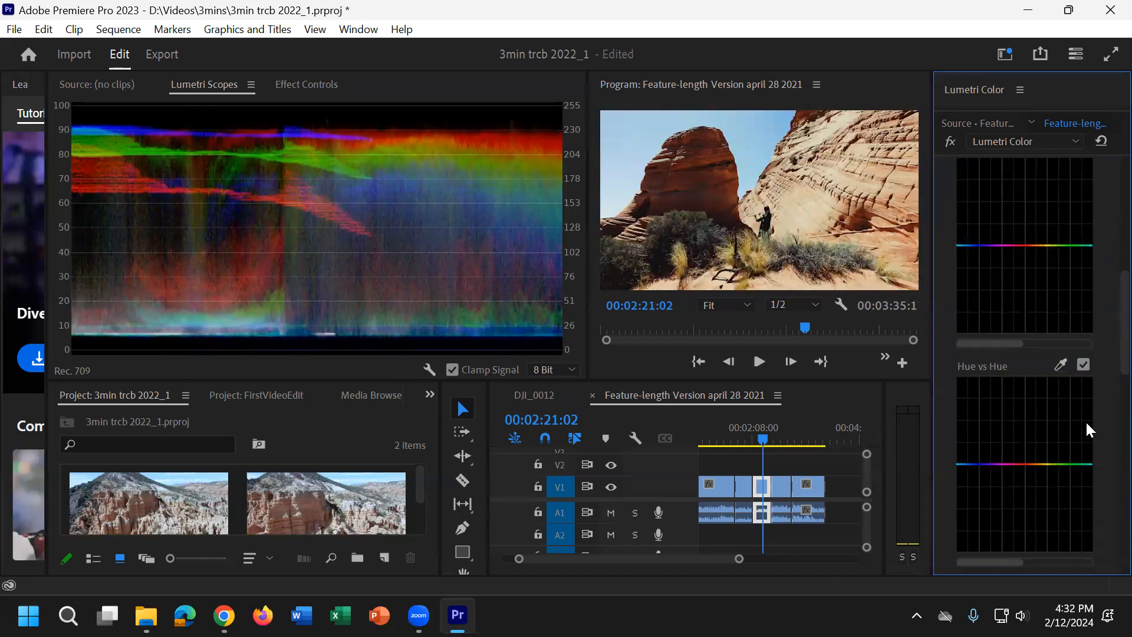
scroll(1086, 420, "up", 6)
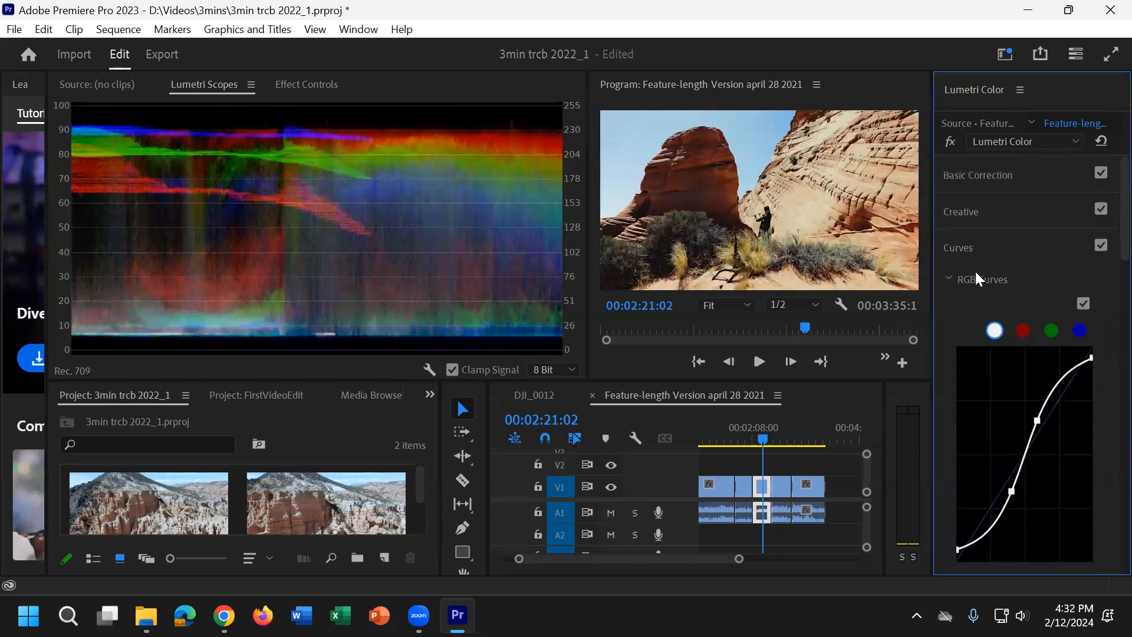
left_click(988, 249)
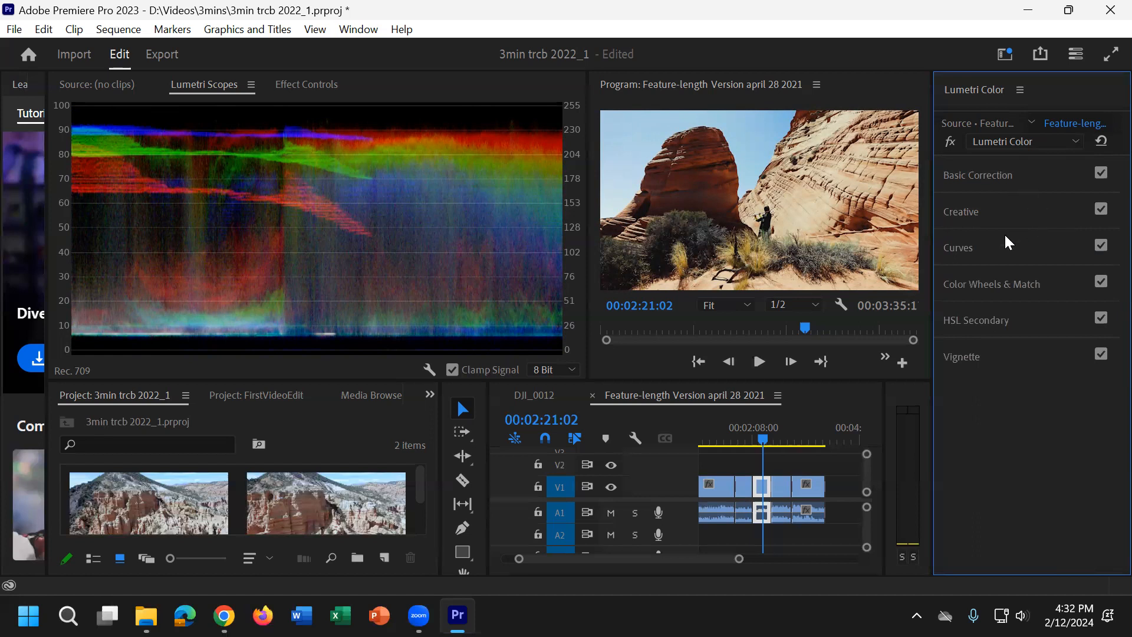
left_click(1006, 244)
scroll(1092, 423, "down", 5)
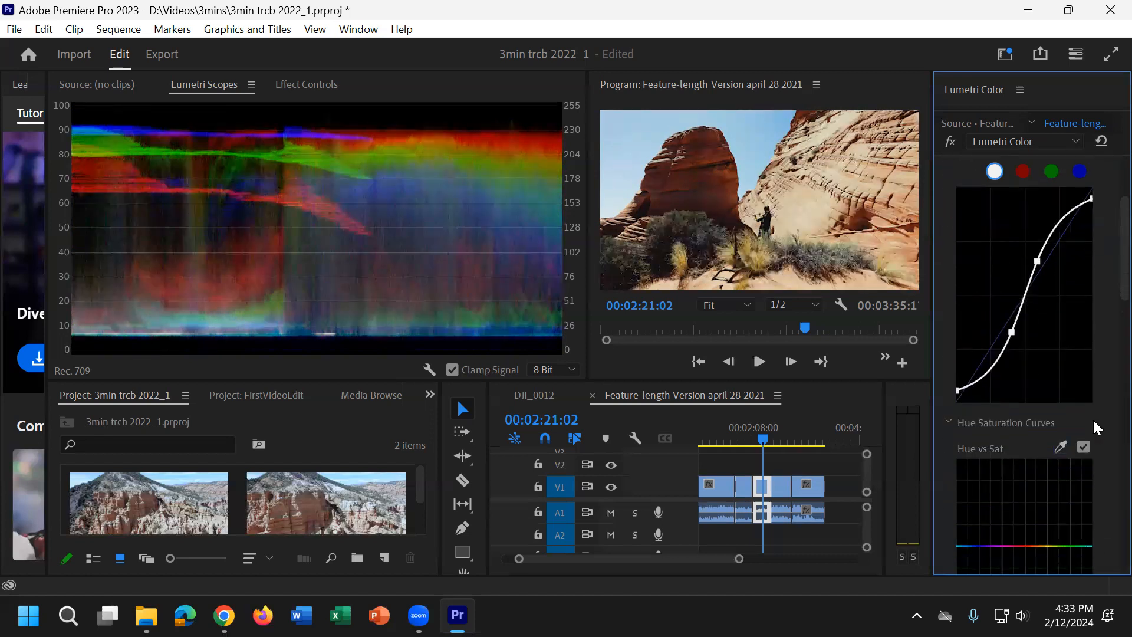
scroll(1093, 419, "up", 5)
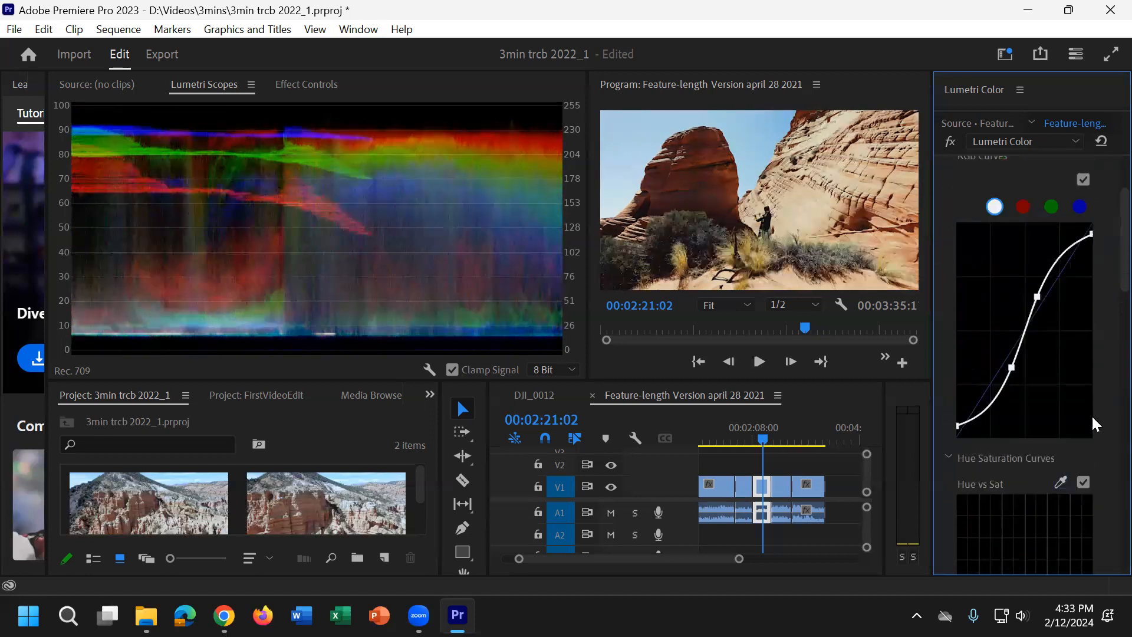
left_click(1013, 243)
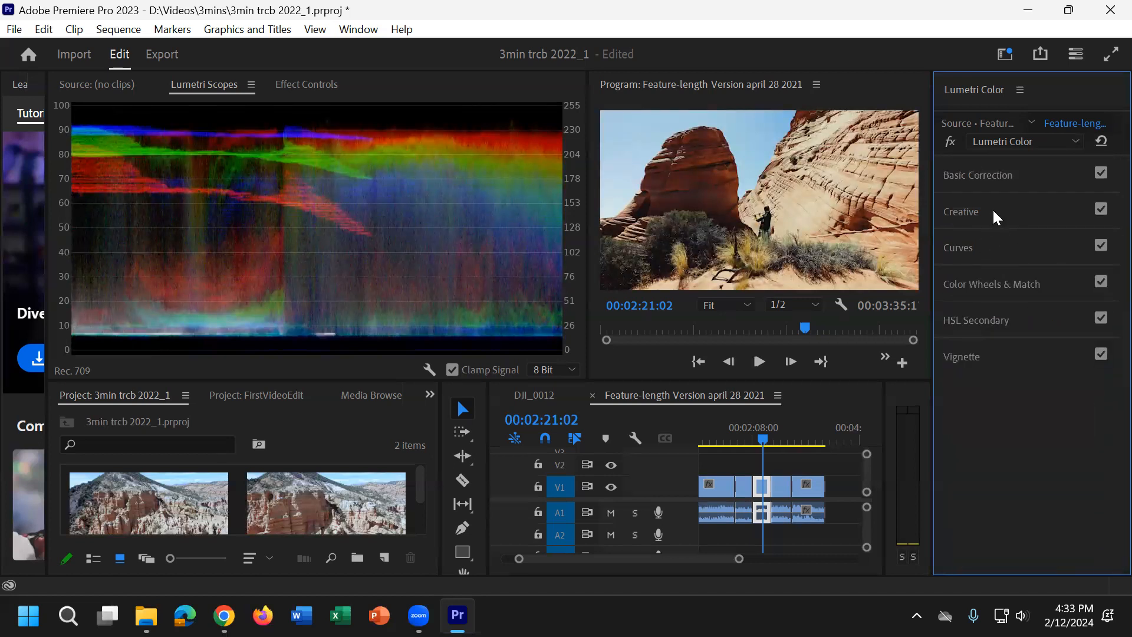
Step: Look over the Midtones, Shadows and Highlights wheels in Color Wheels & Match, and collapse the section
left_click(1027, 284)
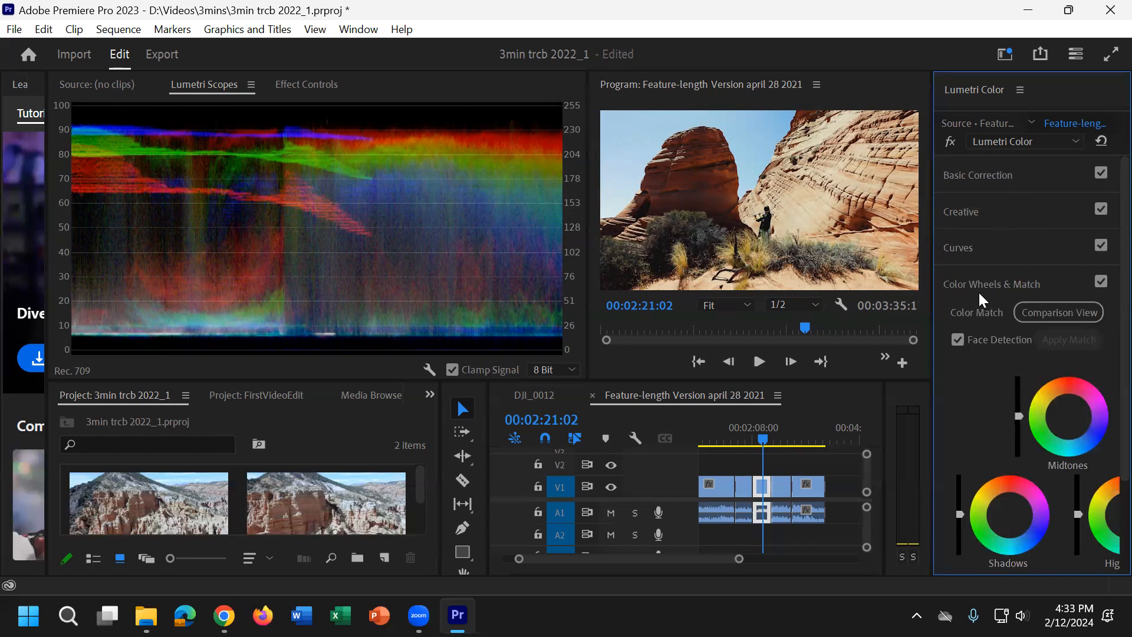
scroll(1006, 419, "down", 4)
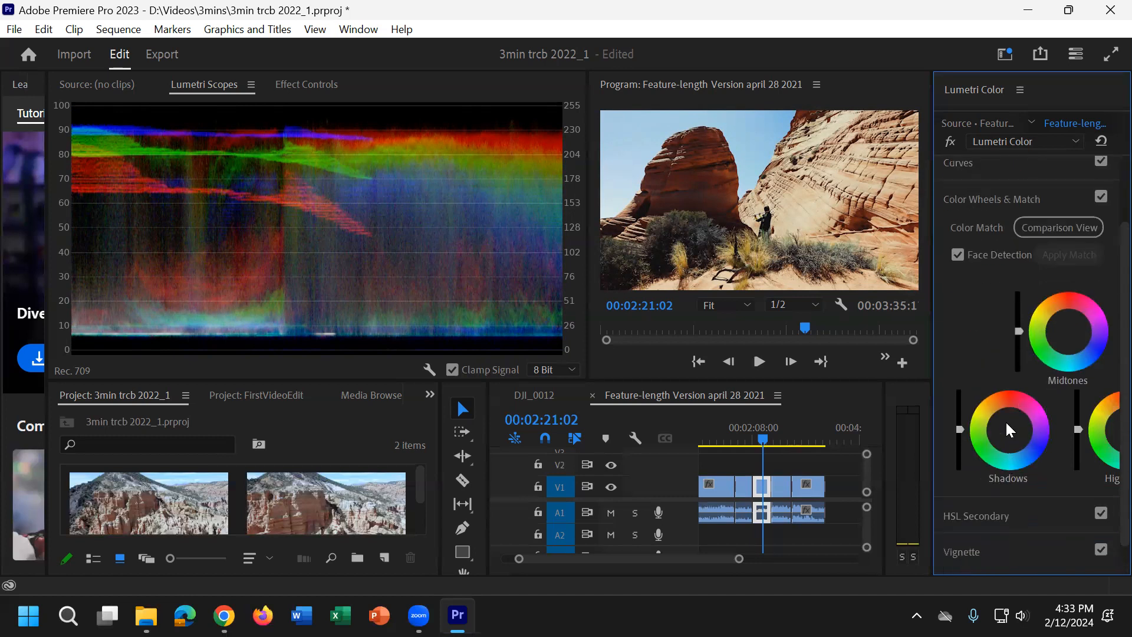
scroll(1006, 420, "up", 3)
left_click(977, 267)
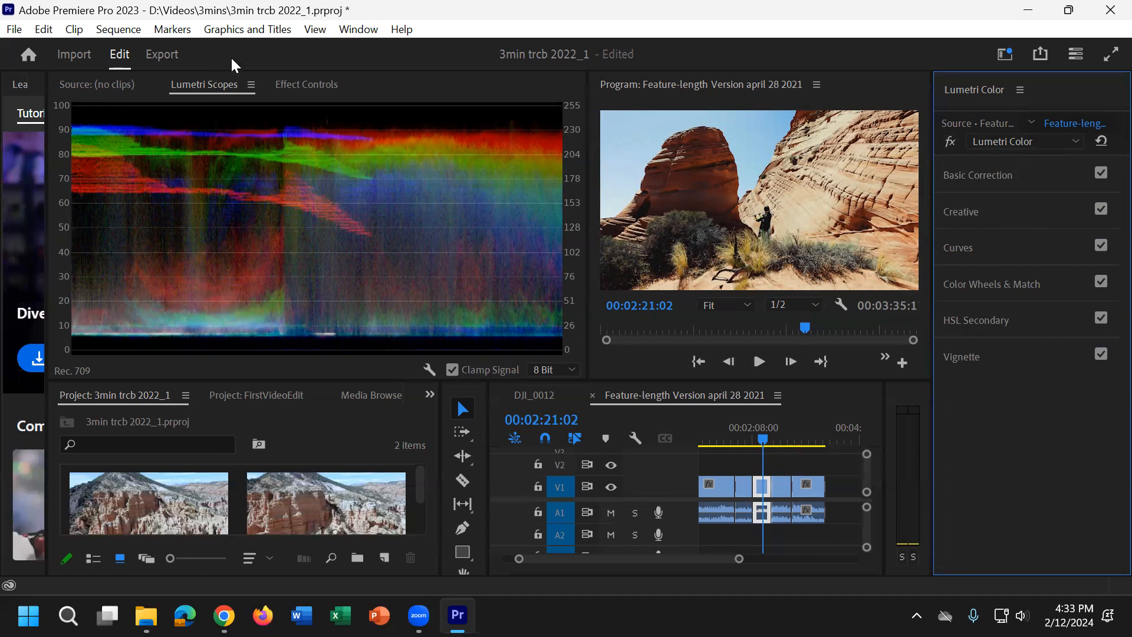
Step: Show the selected clip's Effect Controls and bring up the Effects library
left_click(356, 31)
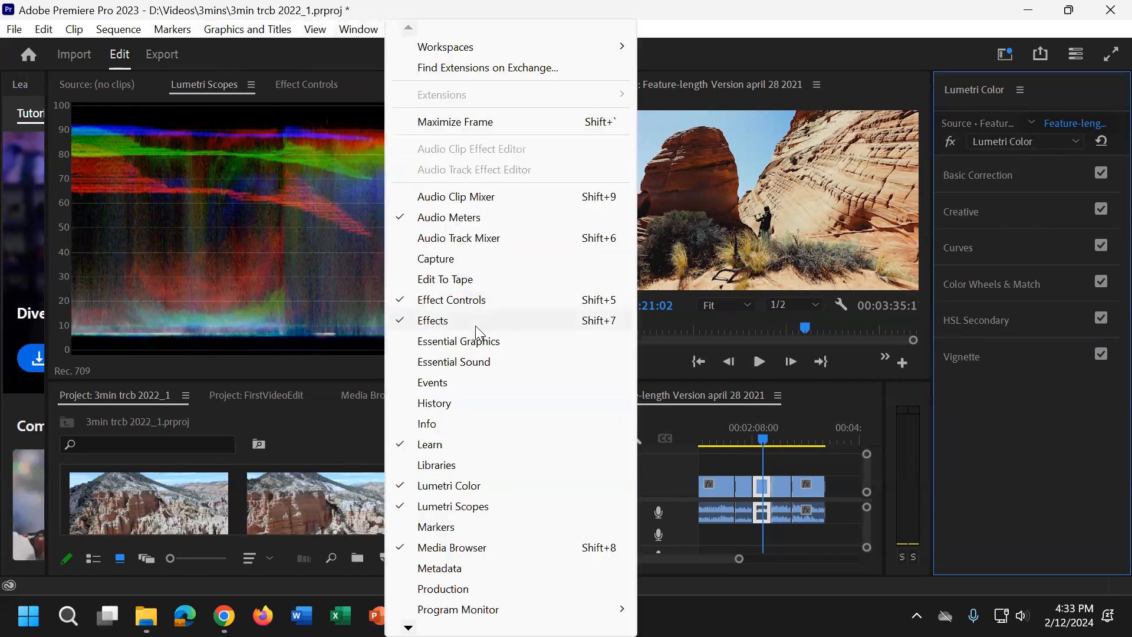
left_click(305, 83)
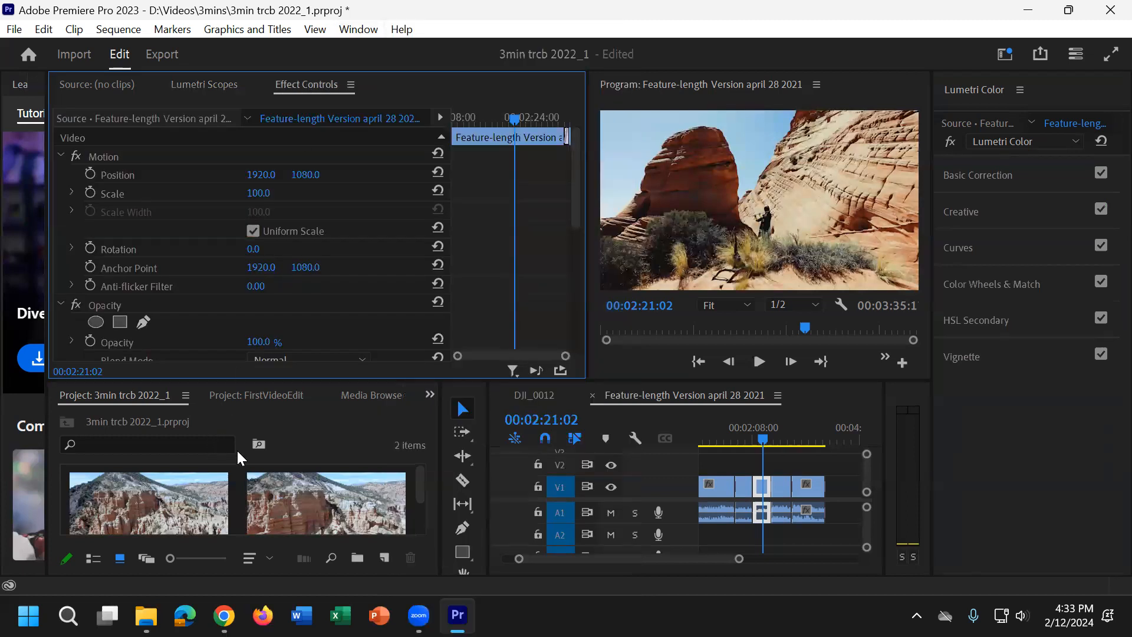
left_click(430, 395)
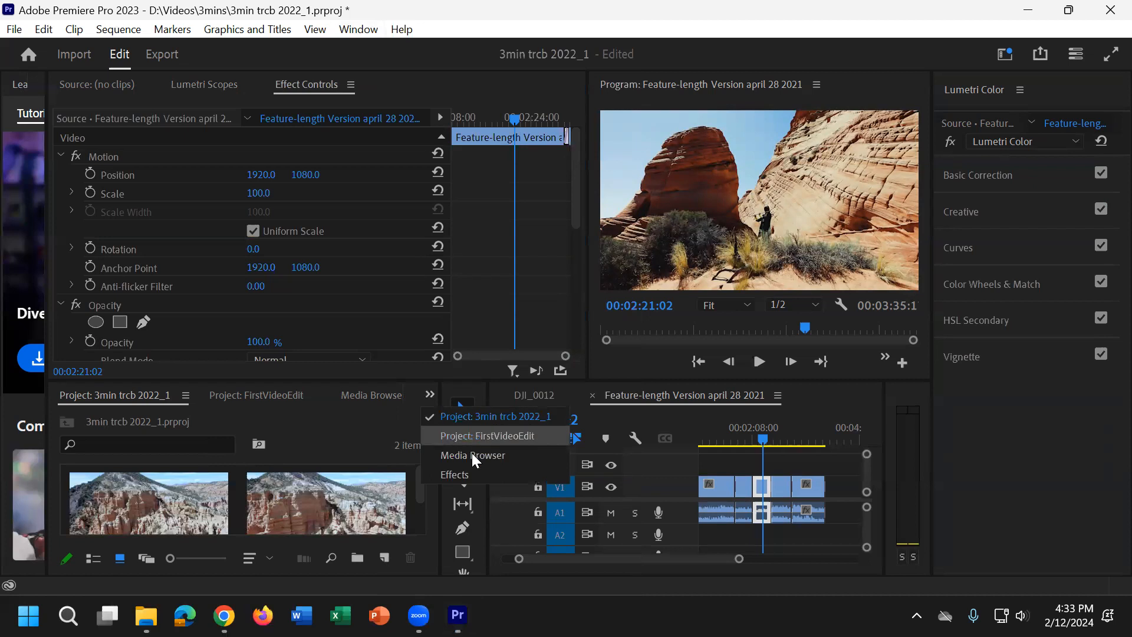
left_click(475, 474)
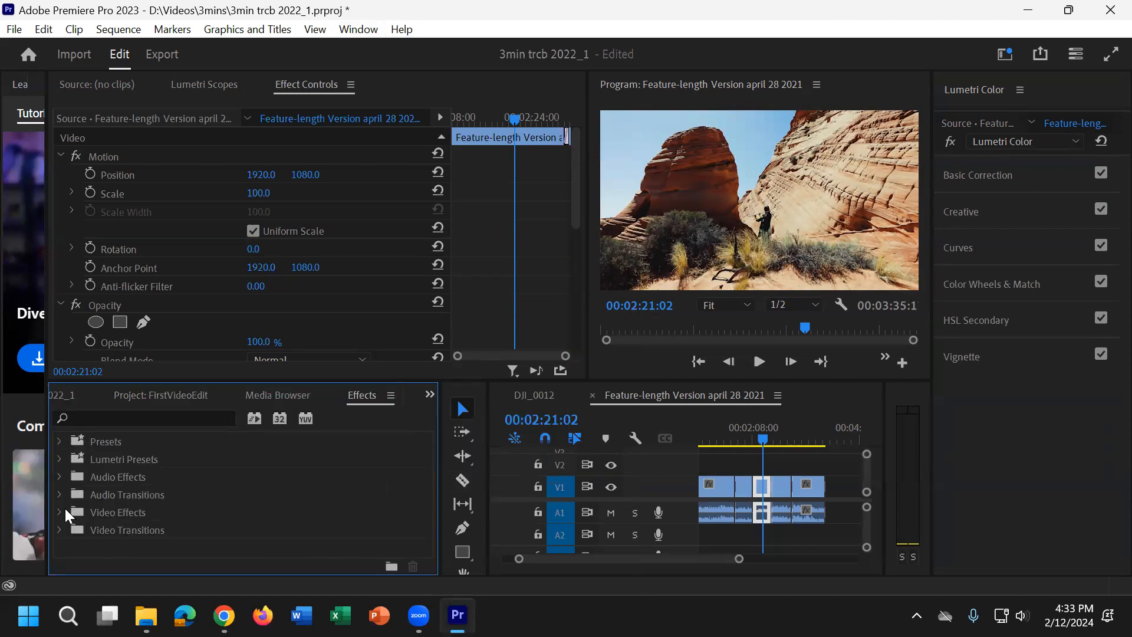
Step: Search the effects for "lumetri color" and add another Lumetri Color effect to the selected clip on V1
left_click(86, 418)
type("lum")
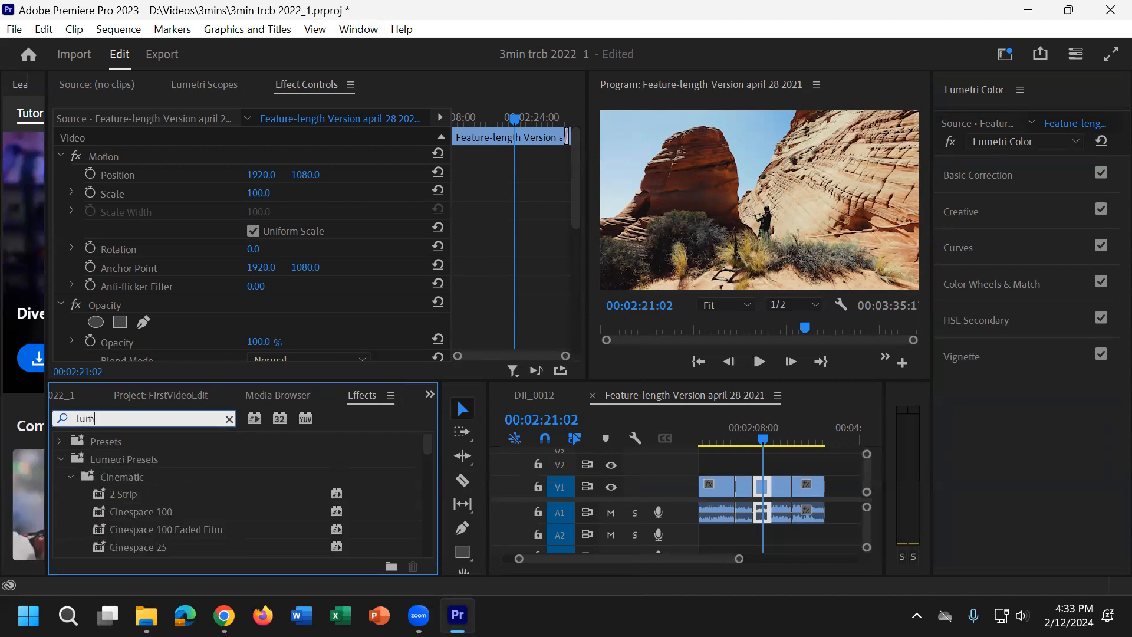
type("etri color")
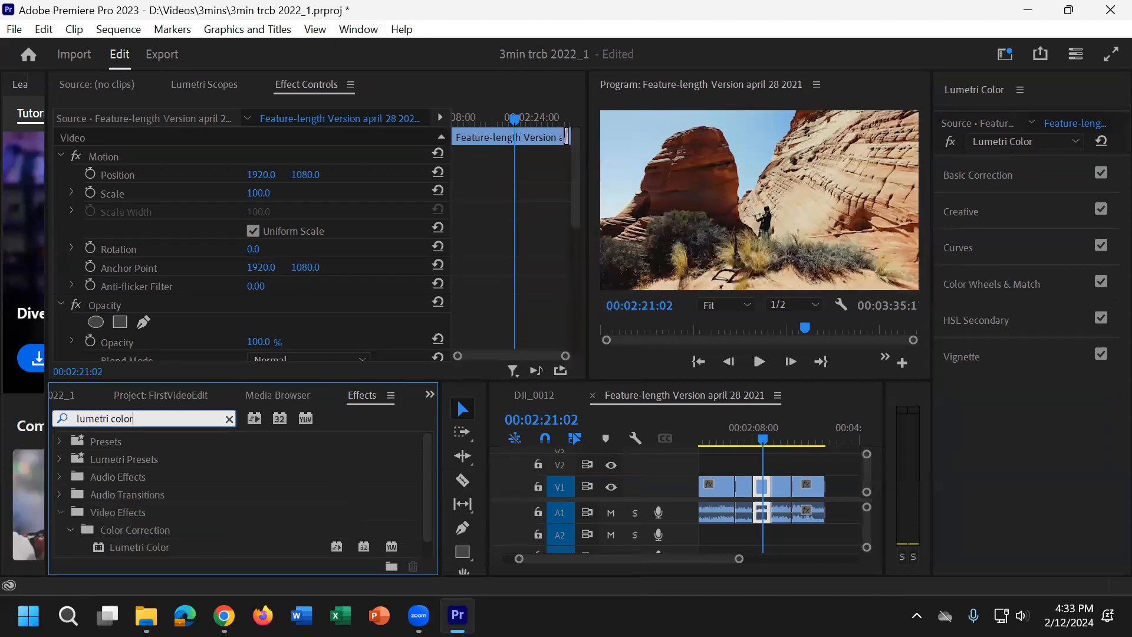
scroll(170, 540, "down", 1)
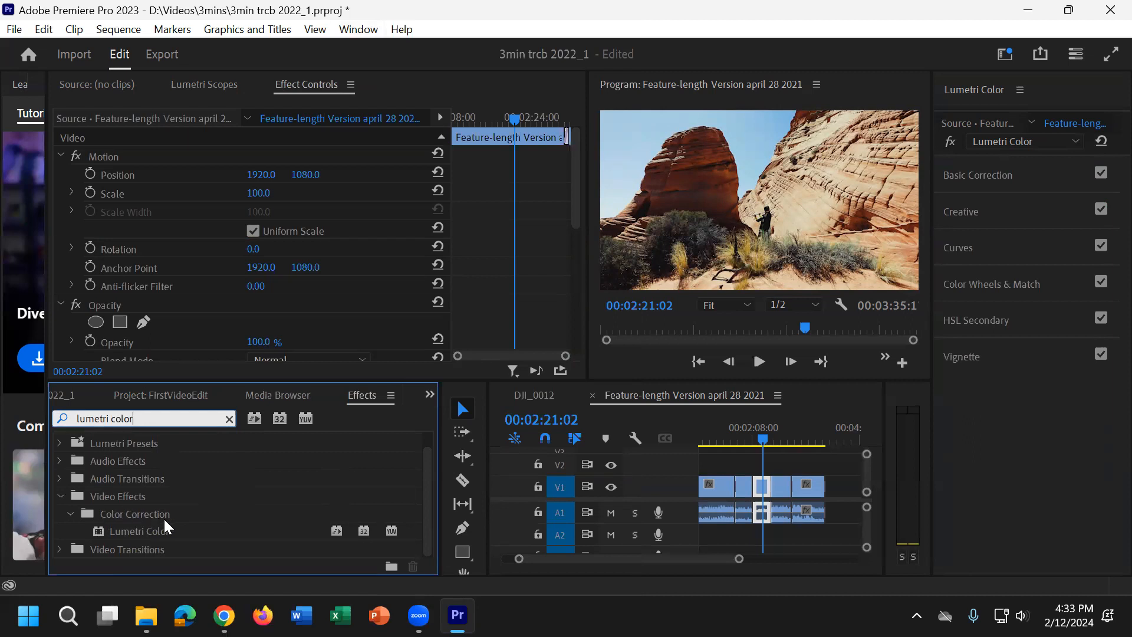
left_click(151, 530)
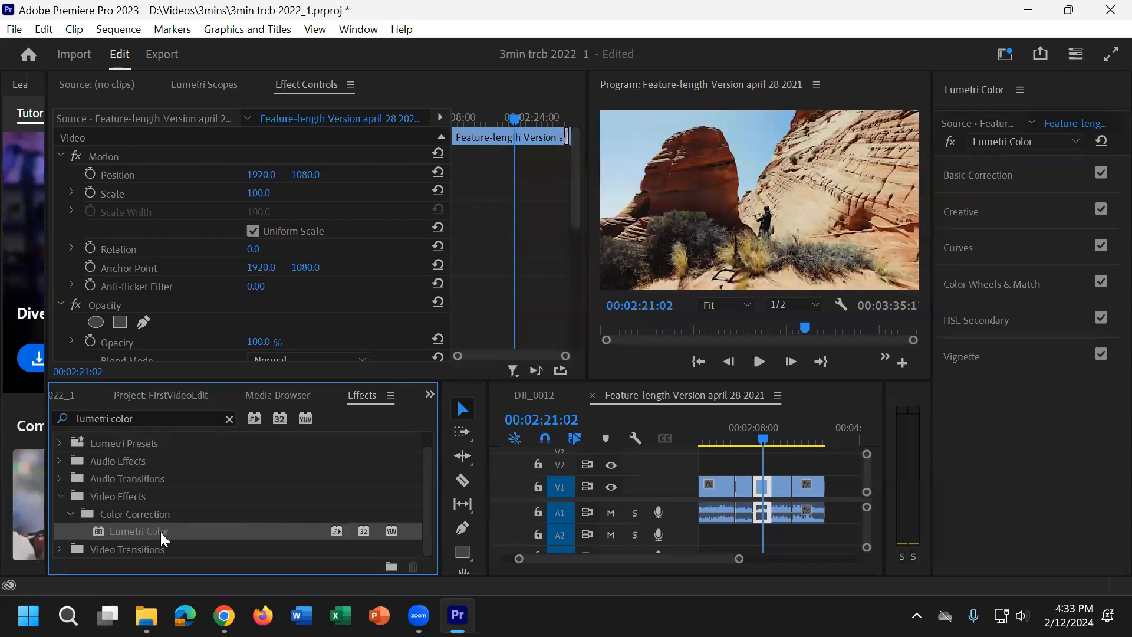
left_click_drag(160, 532, 769, 497)
scroll(358, 219, "down", 5)
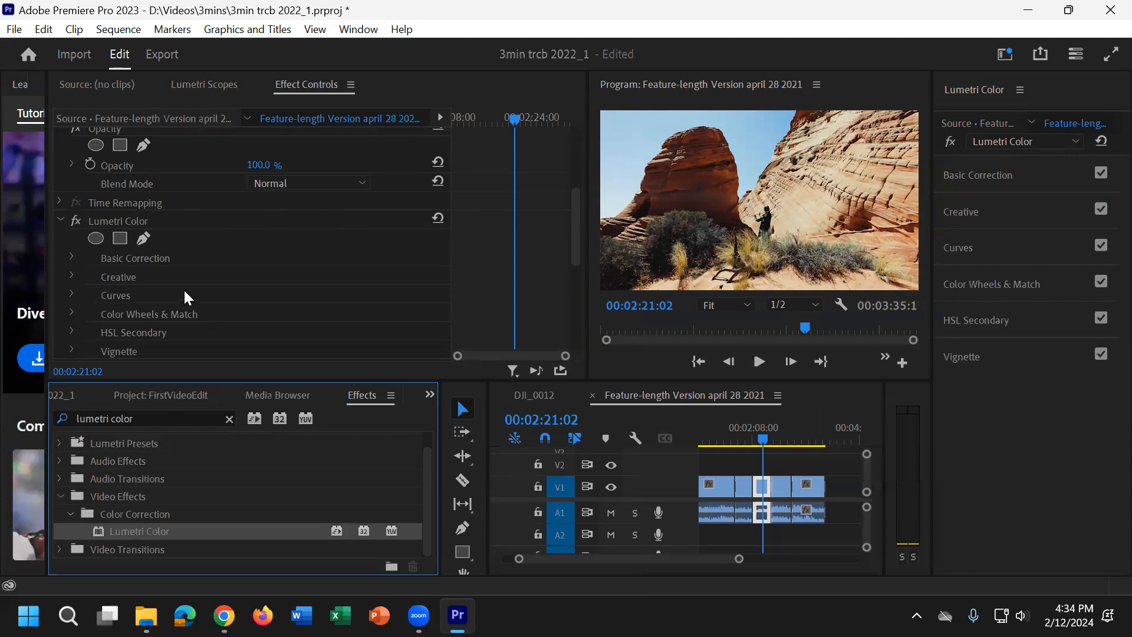
scroll(185, 296, "down", 2)
scroll(360, 217, "up", 1)
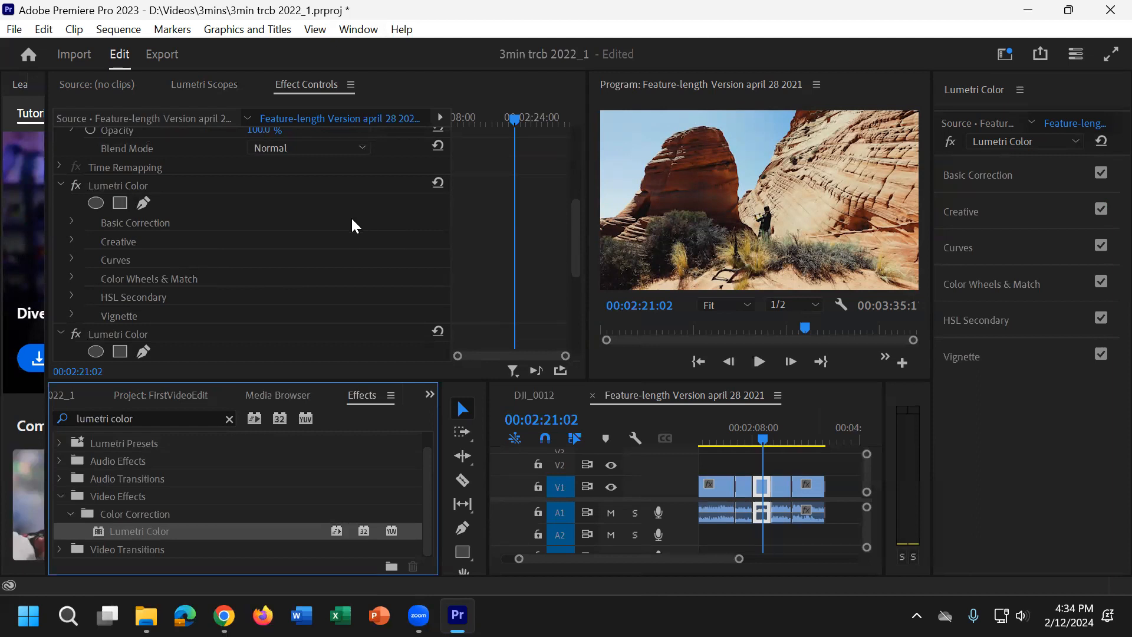
Step: Delete the first of the two Lumetri Color effects from the selected clip
scroll(352, 219, "down", 3)
scroll(351, 217, "up", 3)
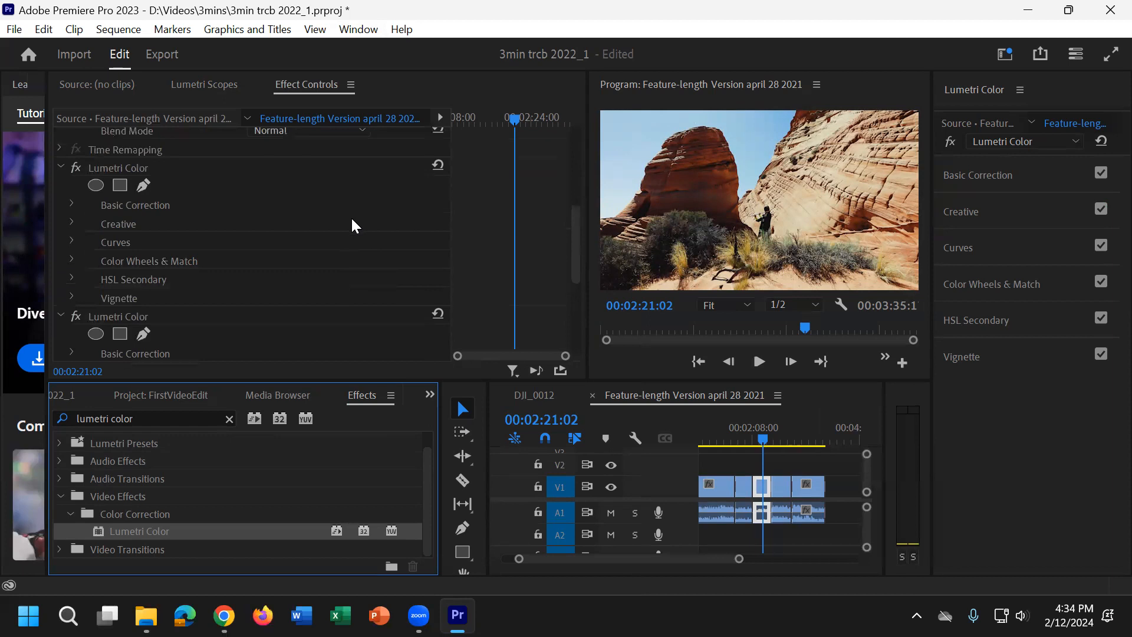
left_click(173, 167)
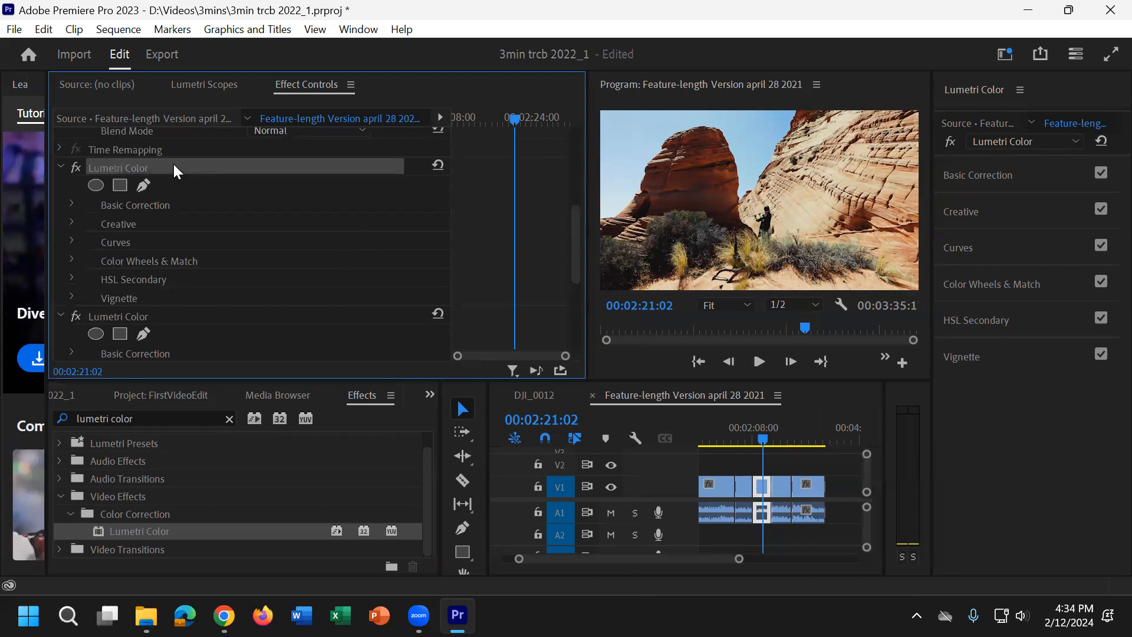
key("Delete")
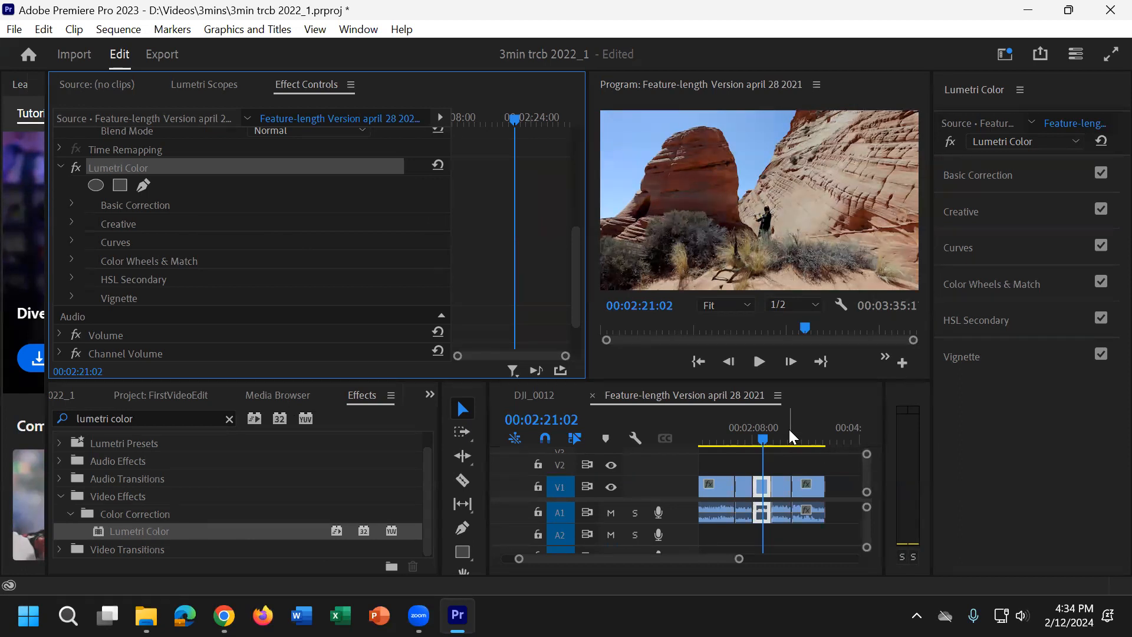
Step: Expand the remaining Lumetri Color effect's Basic Correction and start keyframing Saturation at 00:02:16:03
scroll(152, 277, "down", 1)
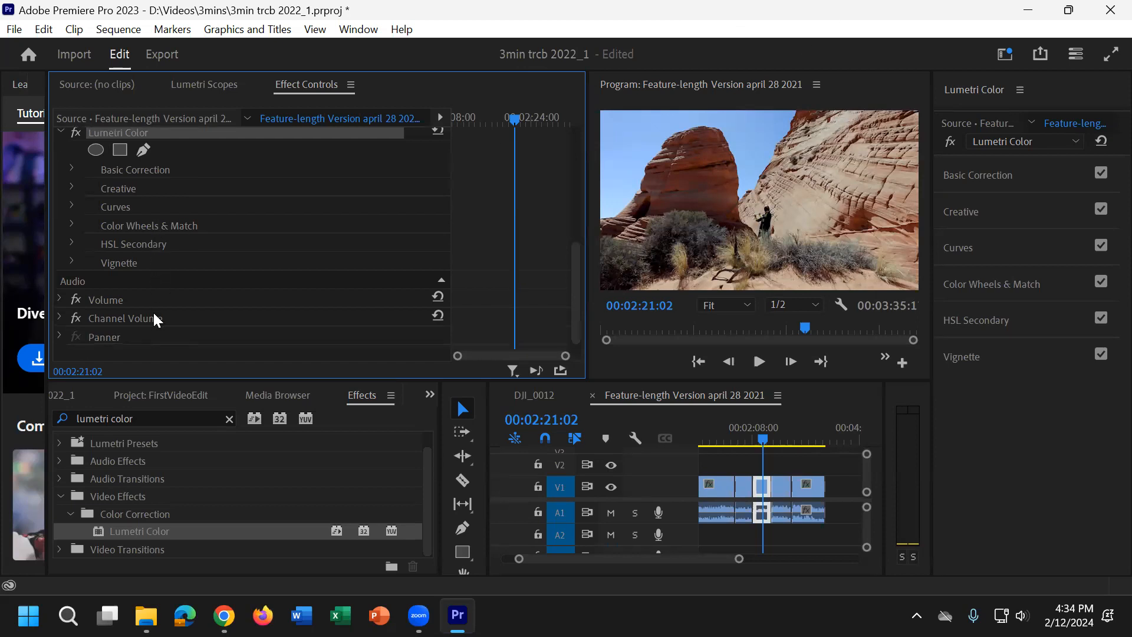
scroll(157, 312, "up", 2)
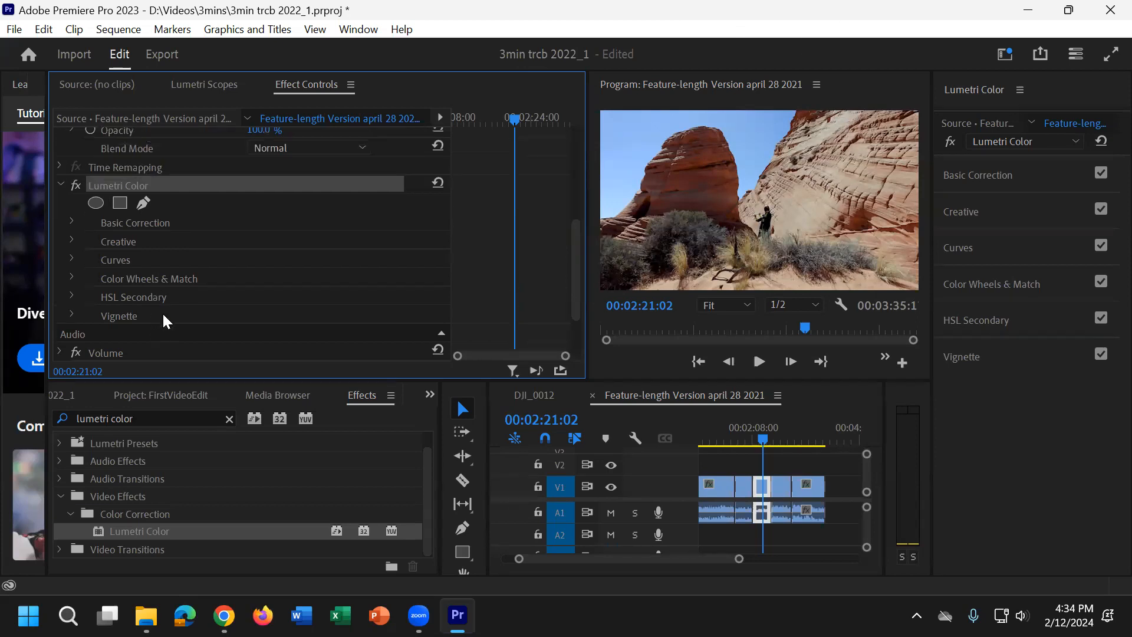
left_click(69, 222)
scroll(73, 223, "down", 3)
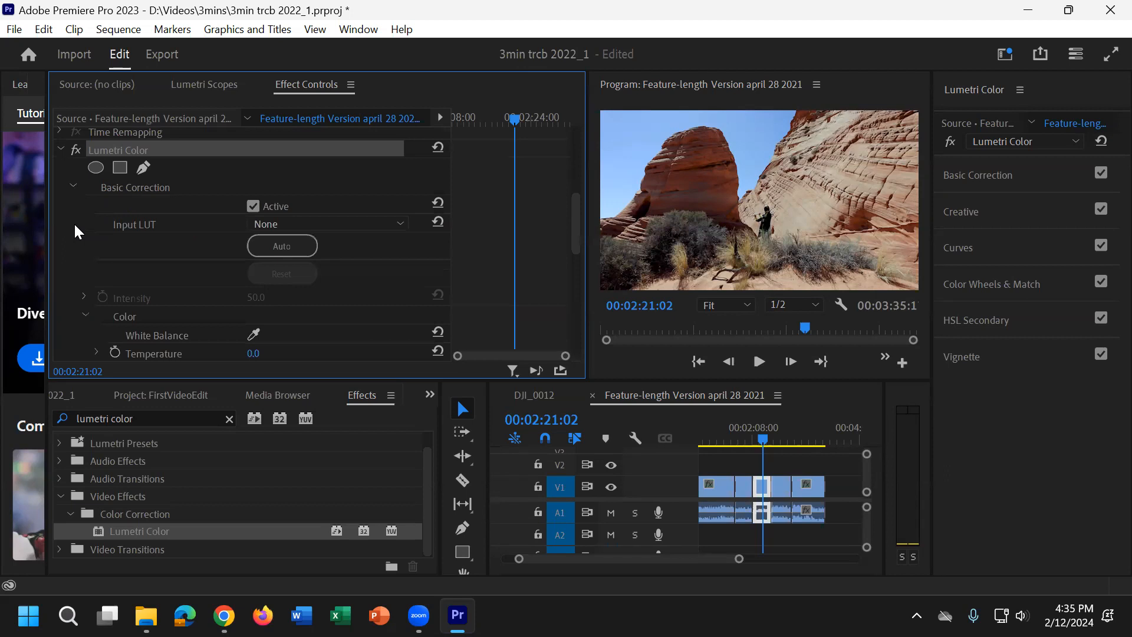
scroll(76, 223, "up", 1)
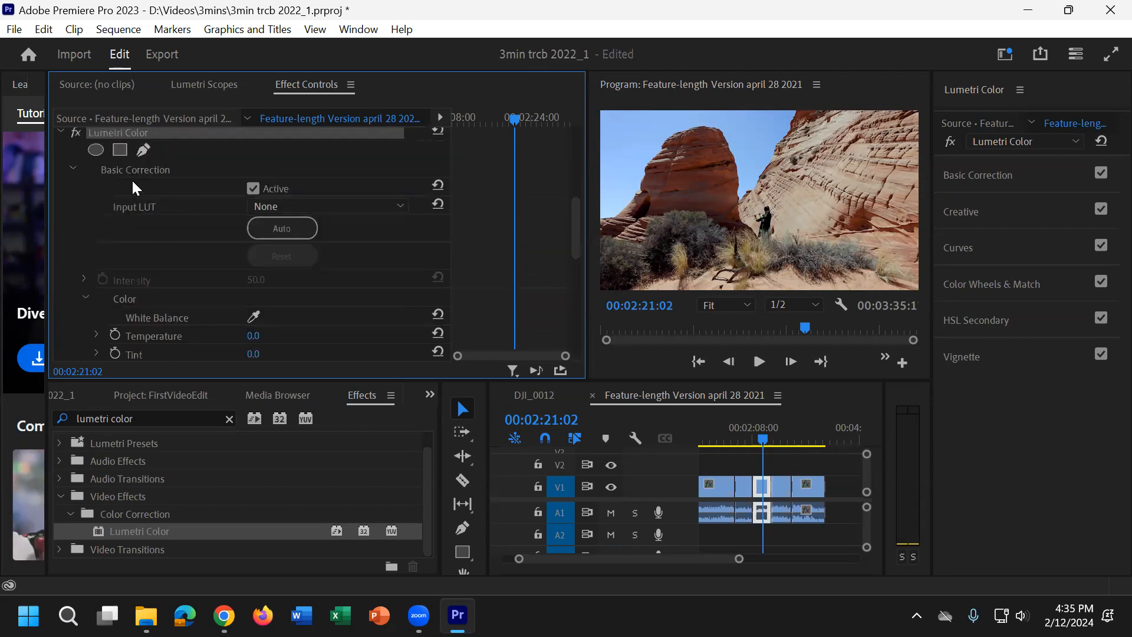
left_click_drag(513, 121, 487, 115)
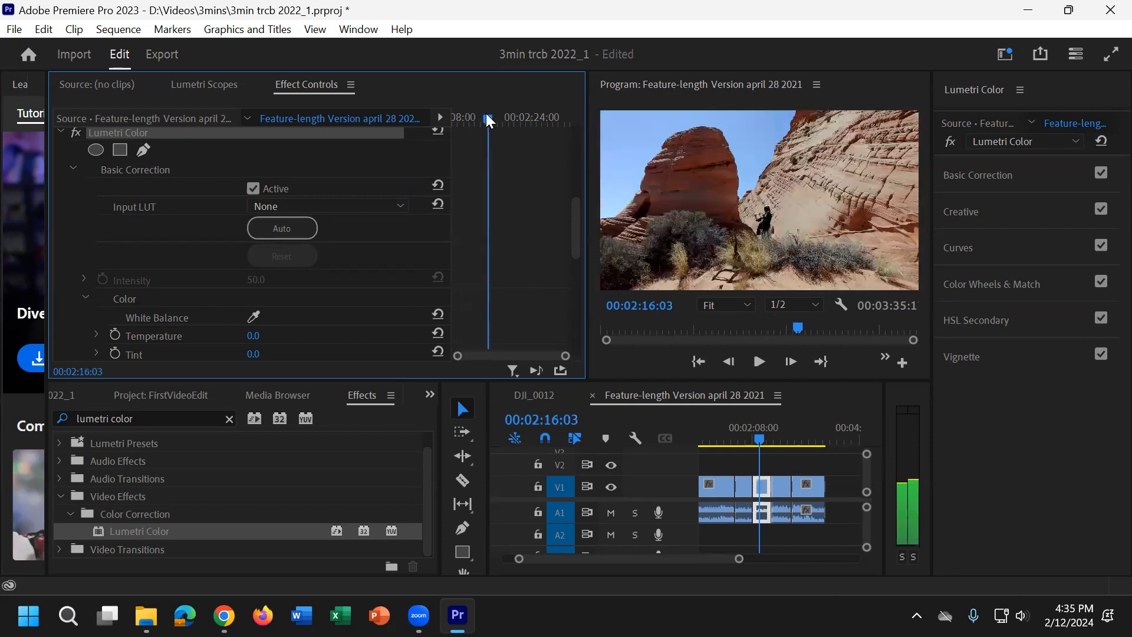
scroll(260, 304, "down", 1)
scroll(188, 303, "down", 3)
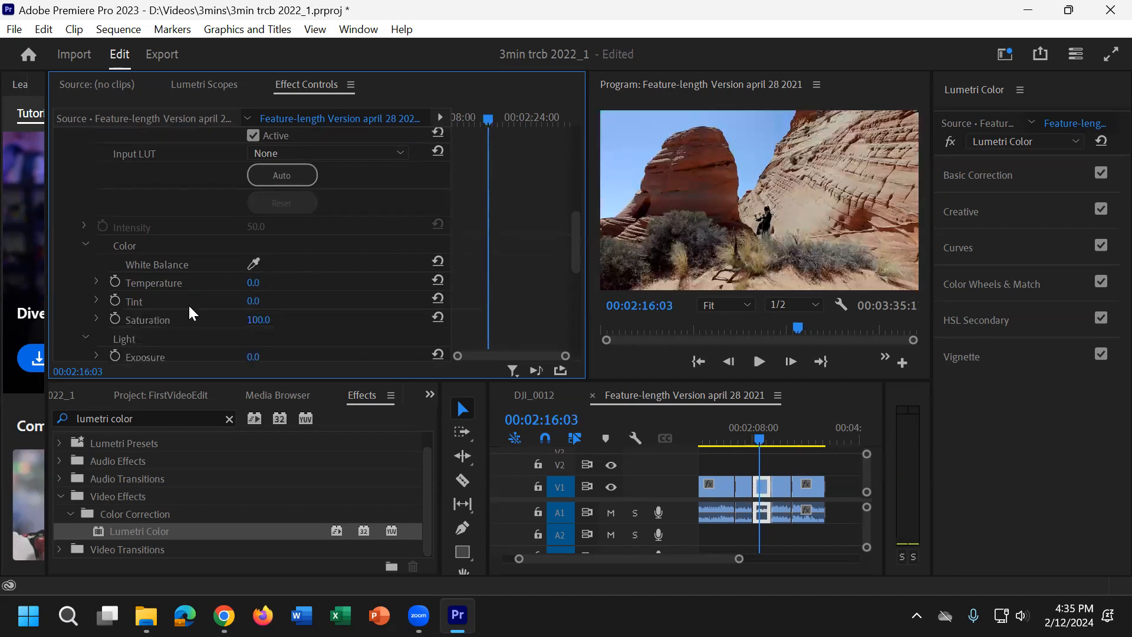
scroll(189, 303, "down", 1)
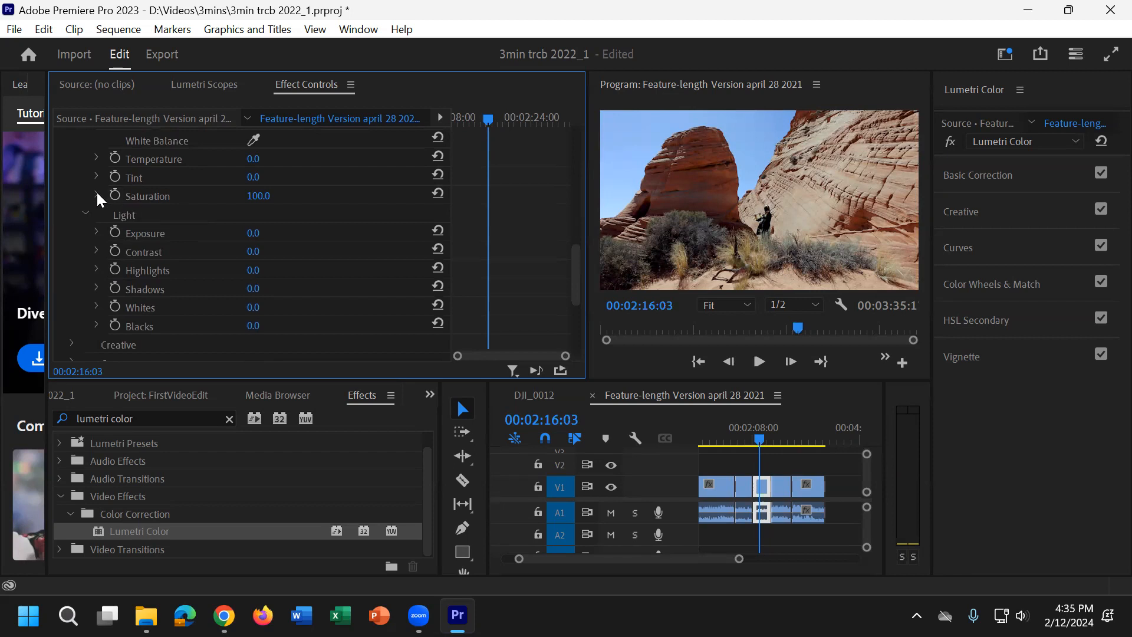
left_click(114, 196)
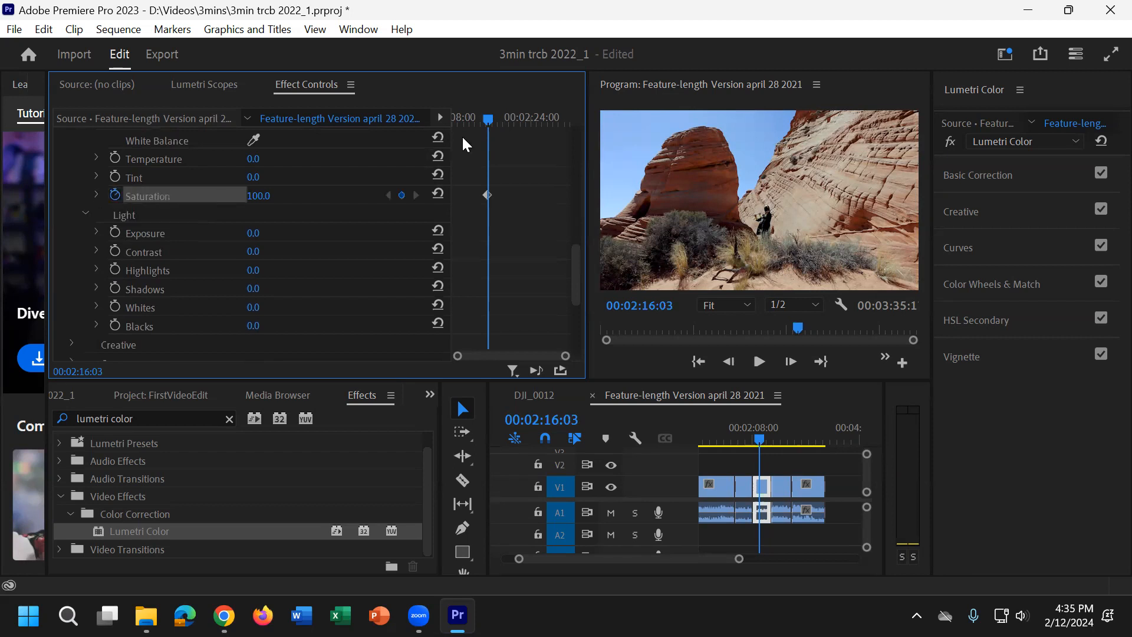
Step: Add a Saturation keyframe of 0 at 00:02:26:24
left_click_drag(501, 115, 547, 112)
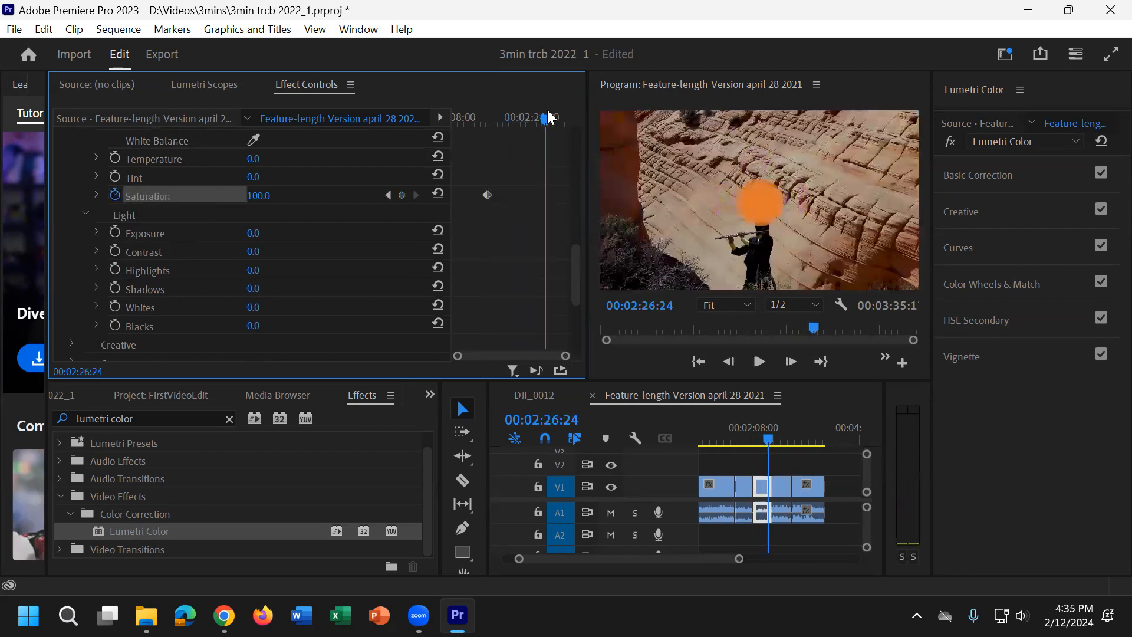
left_click(267, 195)
type("0")
key("Return")
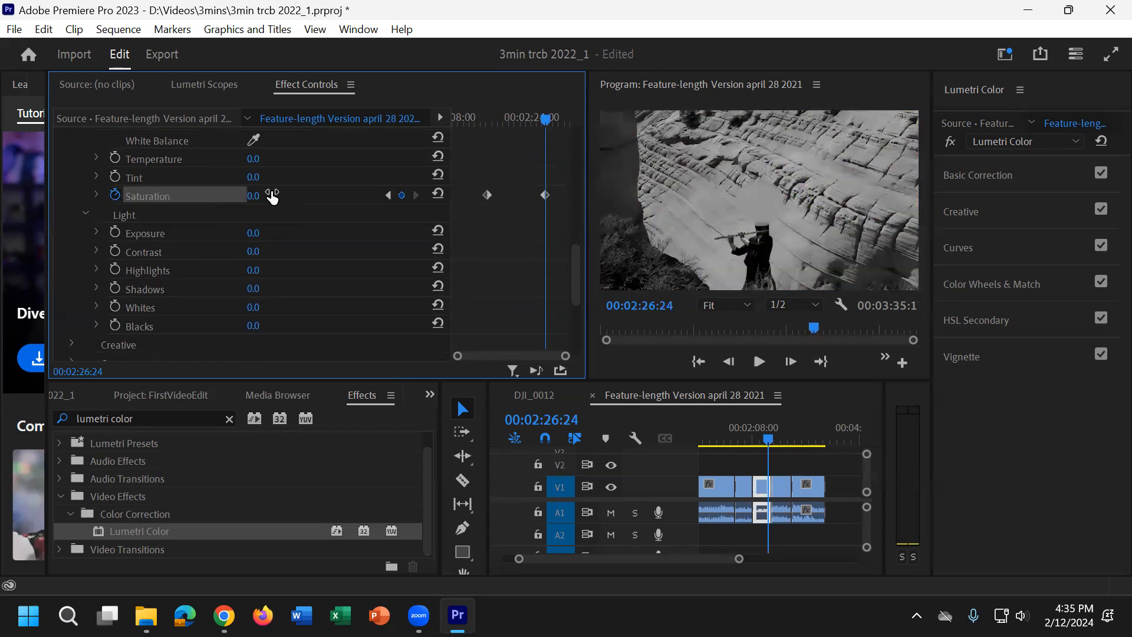
Step: Return to the first Saturation keyframe at 00:02:16:03 and set its value to 200
left_click_drag(541, 119, 485, 115)
left_click(259, 199)
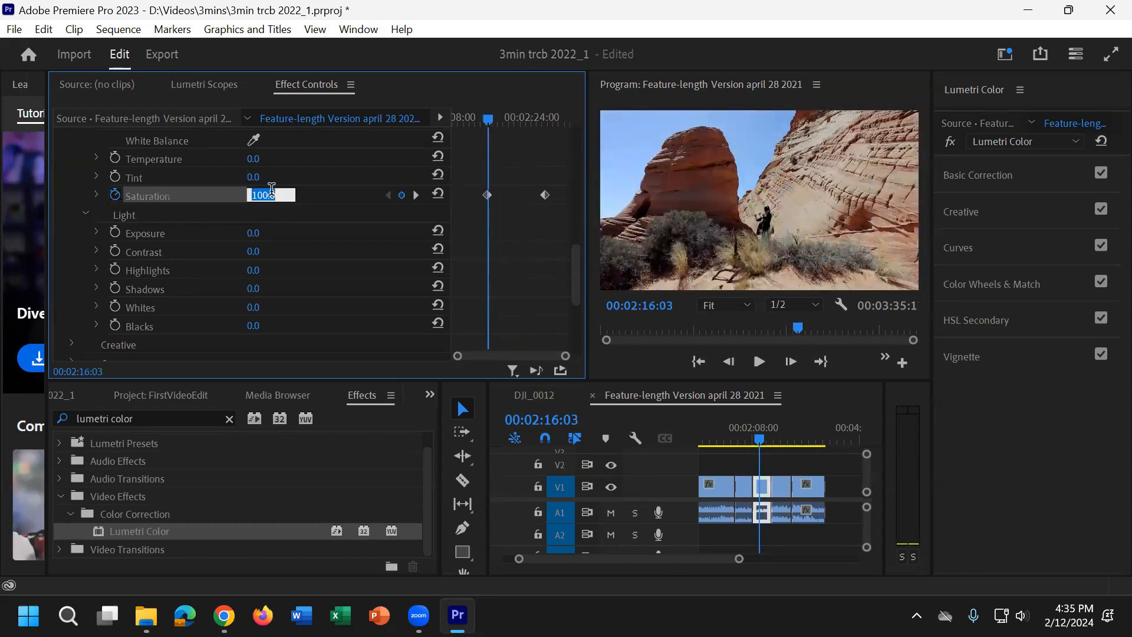
left_click_drag(504, 187, 480, 210)
key("Delete")
left_click(262, 194)
type("200")
key("Return")
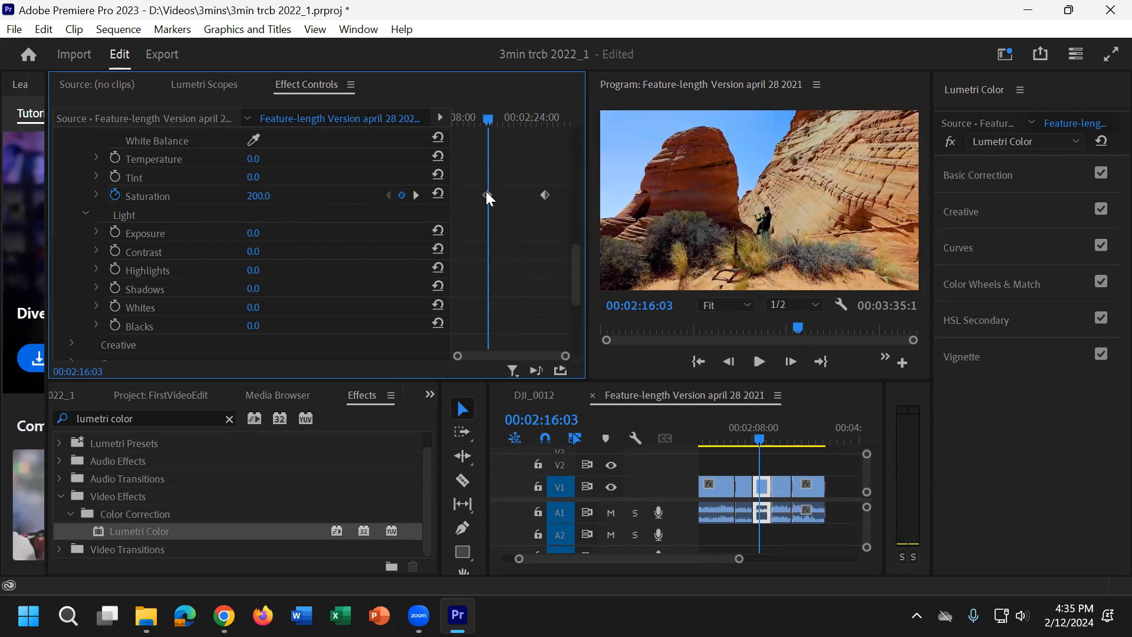
Step: Preview the saturation fade through the clip and remove all Saturation keyframes
left_click_drag(491, 119, 555, 120)
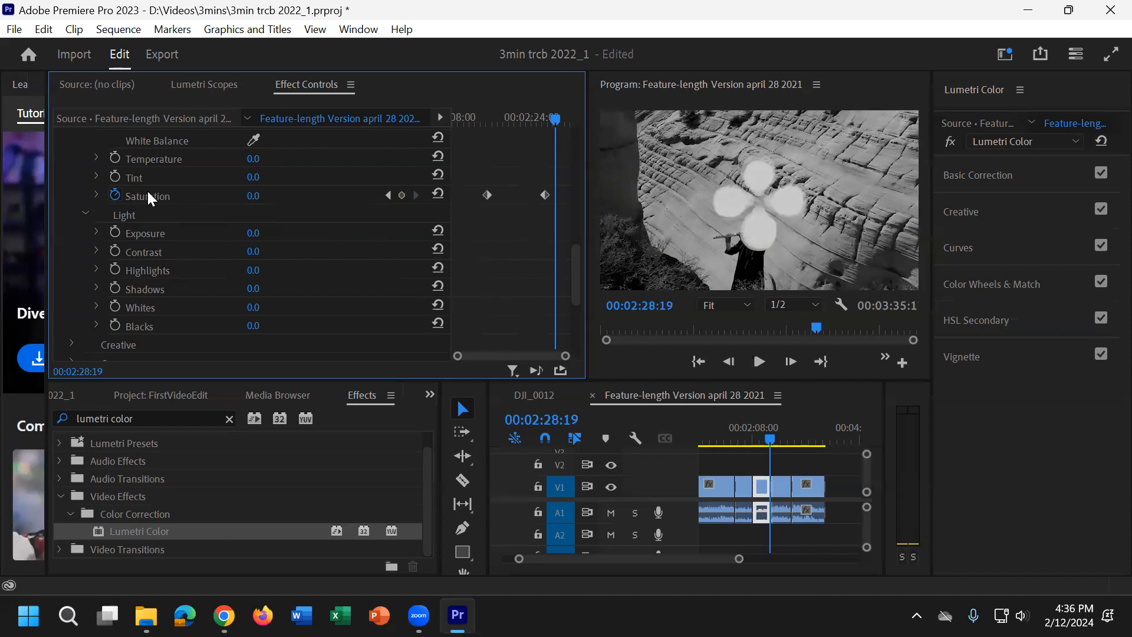
left_click(116, 193)
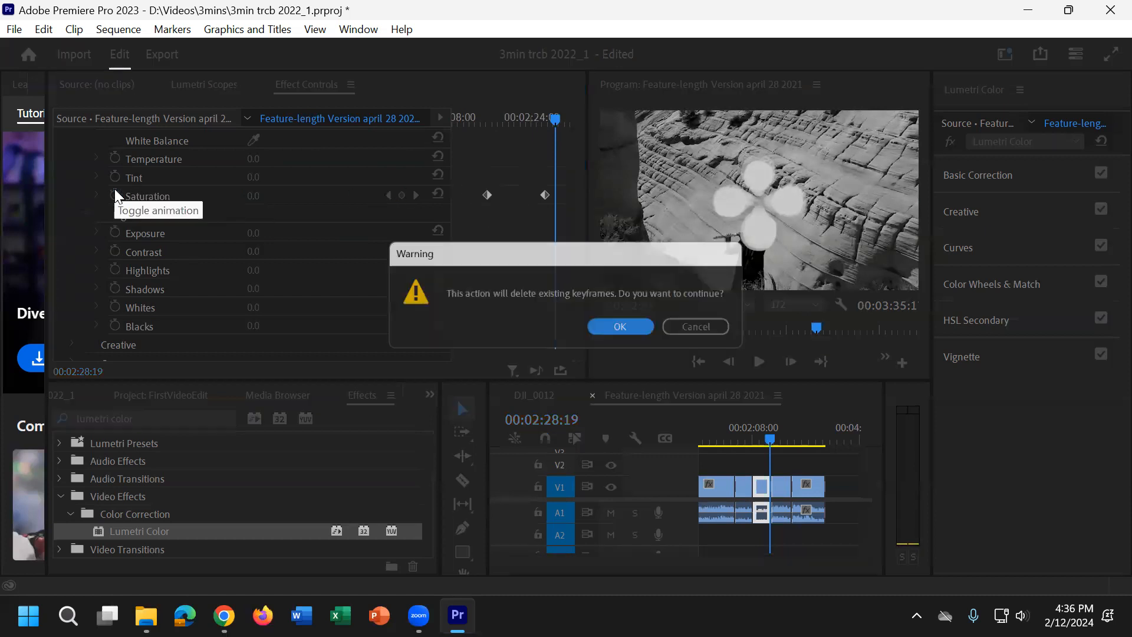
left_click(621, 331)
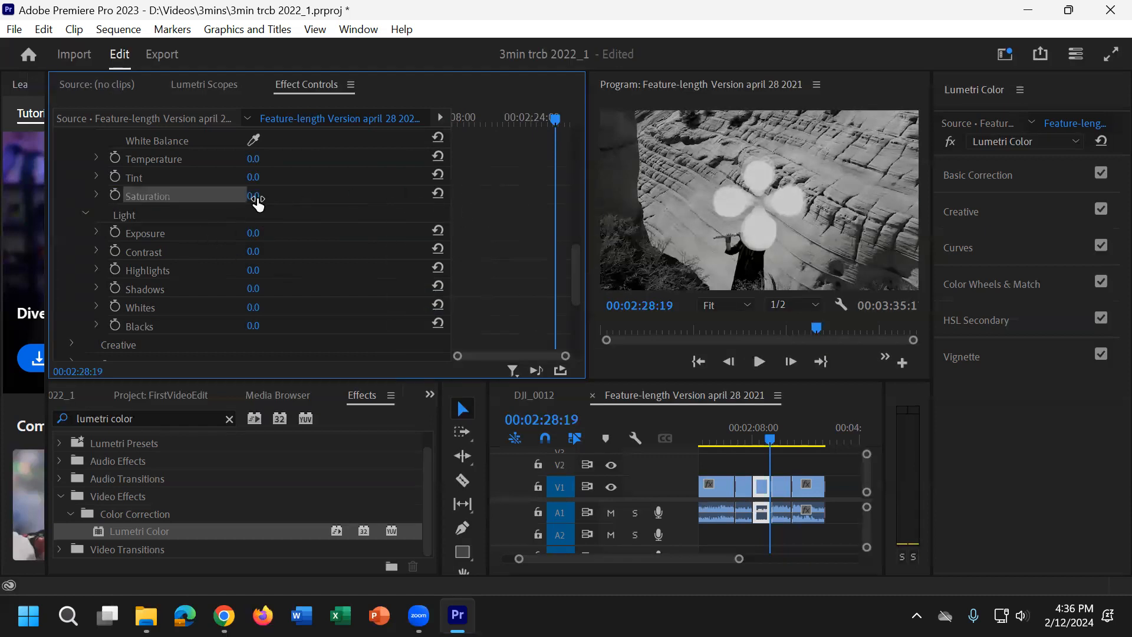
left_click(380, 253)
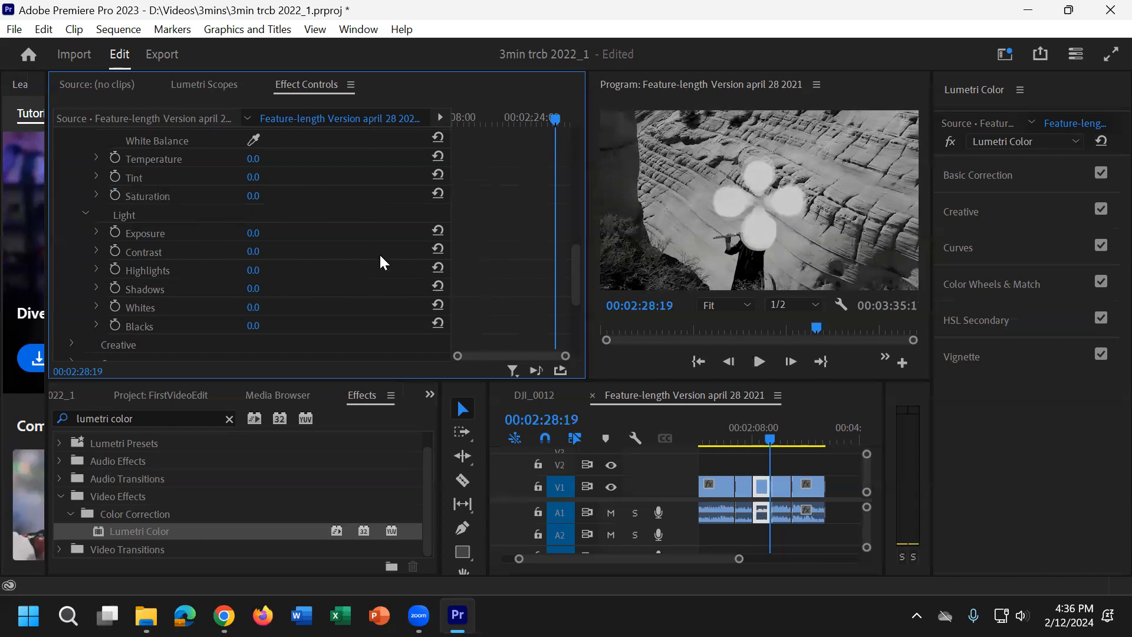
Step: Undo the recent Saturation changes, move to 00:02:18:23 and turn off Saturation keyframing
key("ctrl+z")
key("Delete")
left_click_drag(534, 118, 502, 118)
left_click(482, 195)
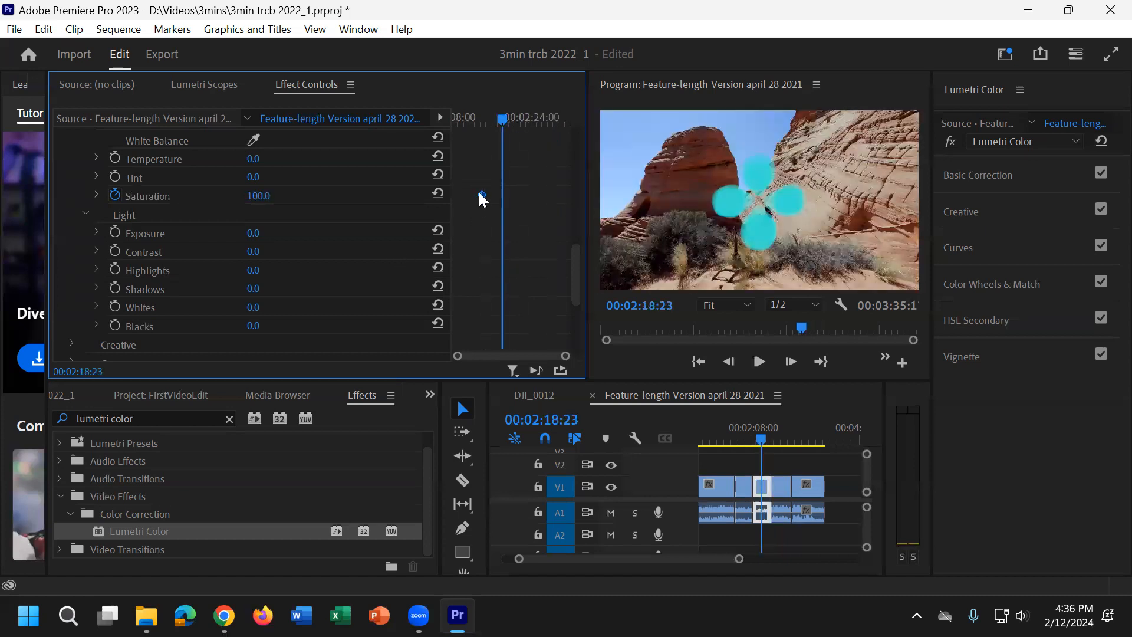
left_click(114, 196)
scroll(299, 249, "up", 5)
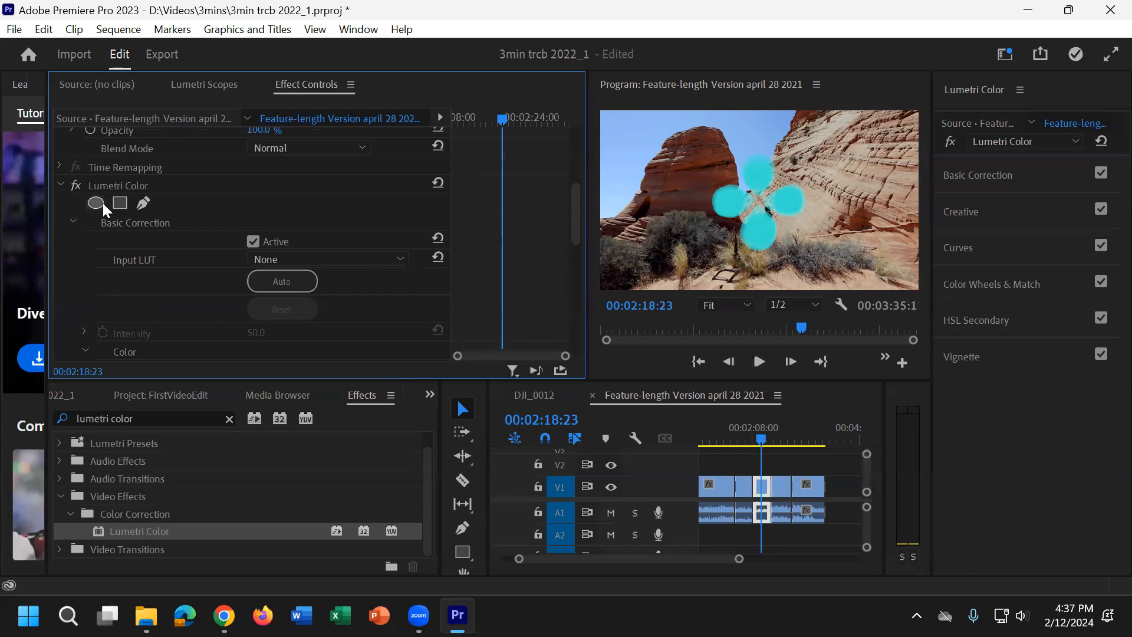
Step: Add an ellipse mask to the Lumetri Color effect and set its Mask Feather to 307
left_click(96, 202)
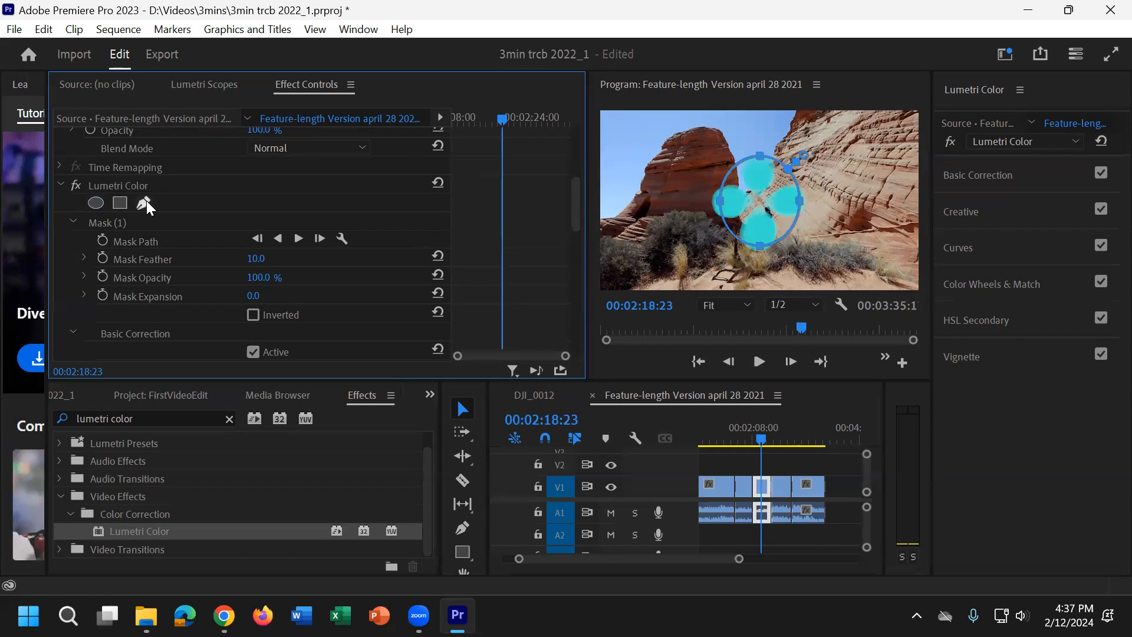
left_click(260, 259)
type("125")
key("Return")
left_click_drag(259, 259, 366, 259)
left_click(88, 255)
left_click(89, 255)
Step: Set the masked Lumetri Color effect's Saturation to 300 in Basic Correction
scroll(207, 310, "down", 1)
scroll(207, 310, "down", 6)
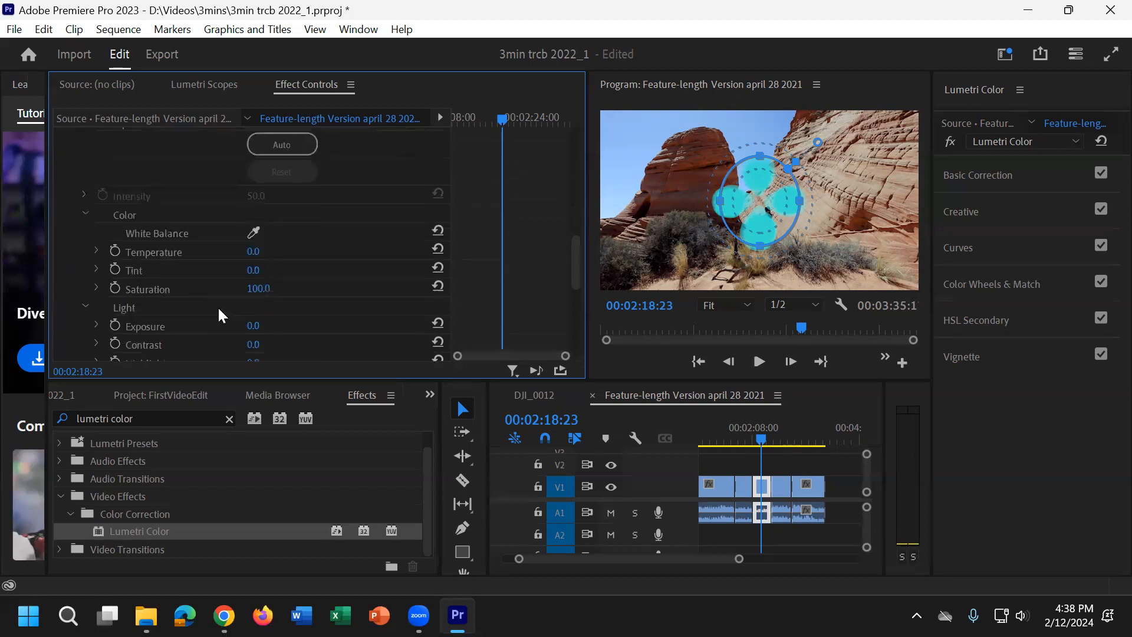
left_click_drag(264, 289, 381, 289)
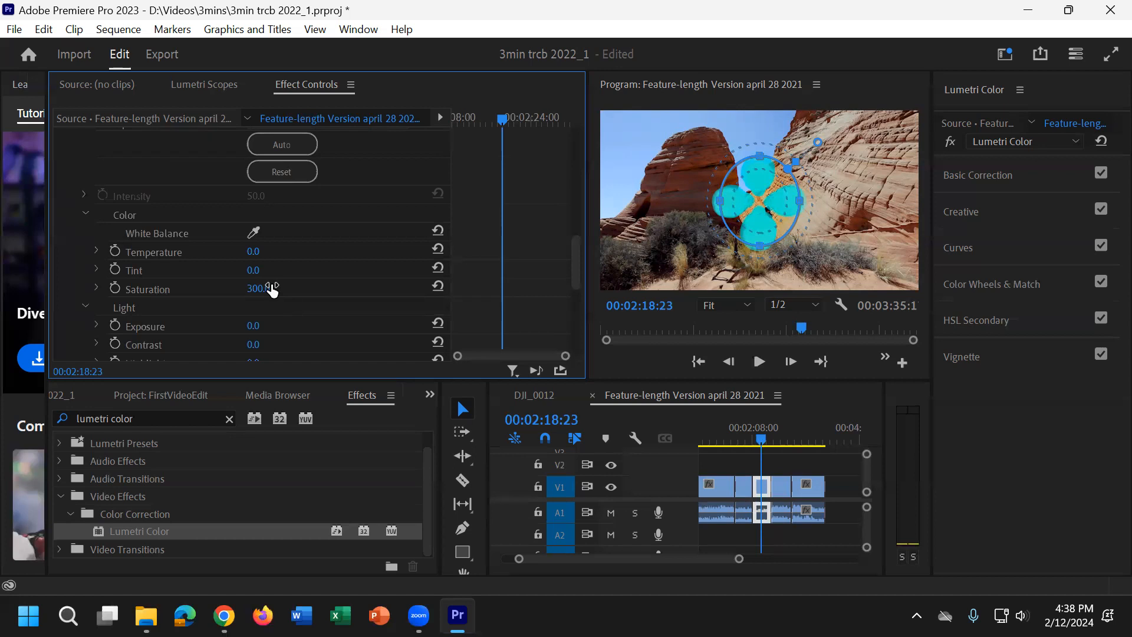
Step: Track the ellipse mask forward through the clip and review the tracked result around 00:02:22:04
scroll(303, 228, "down", 3)
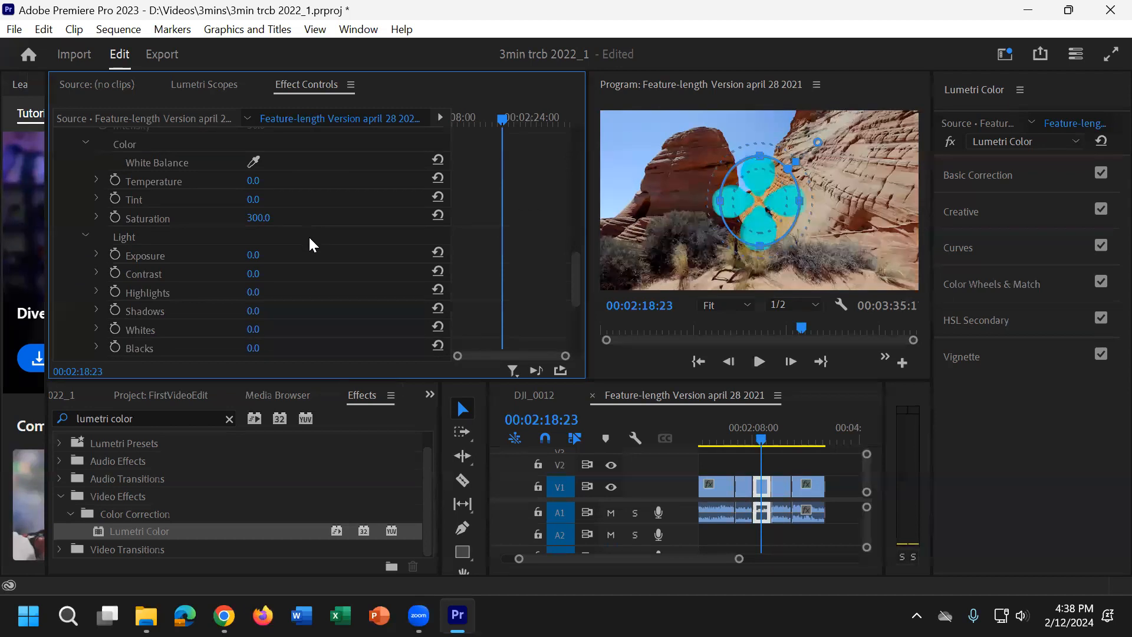
scroll(309, 235, "up", 8)
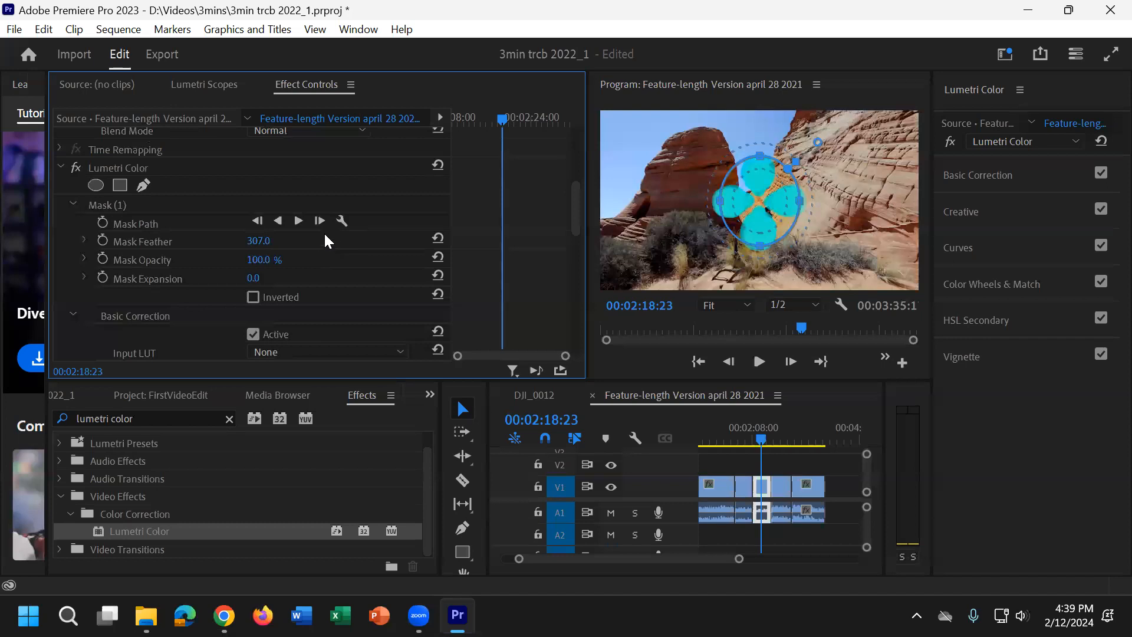
left_click(299, 220)
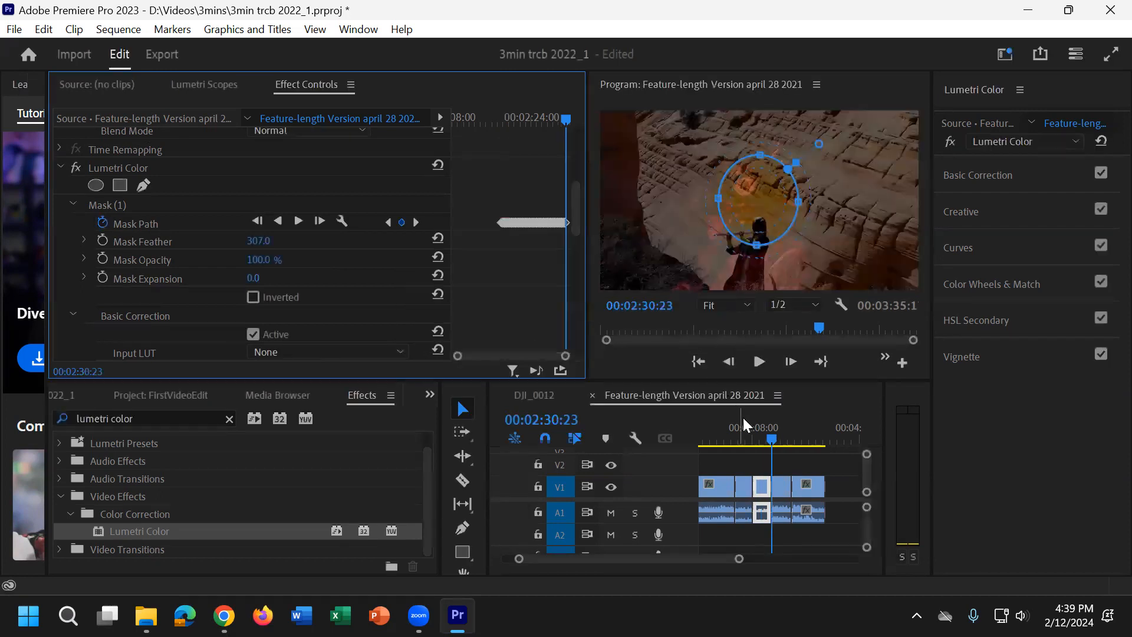
left_click_drag(770, 437, 764, 440)
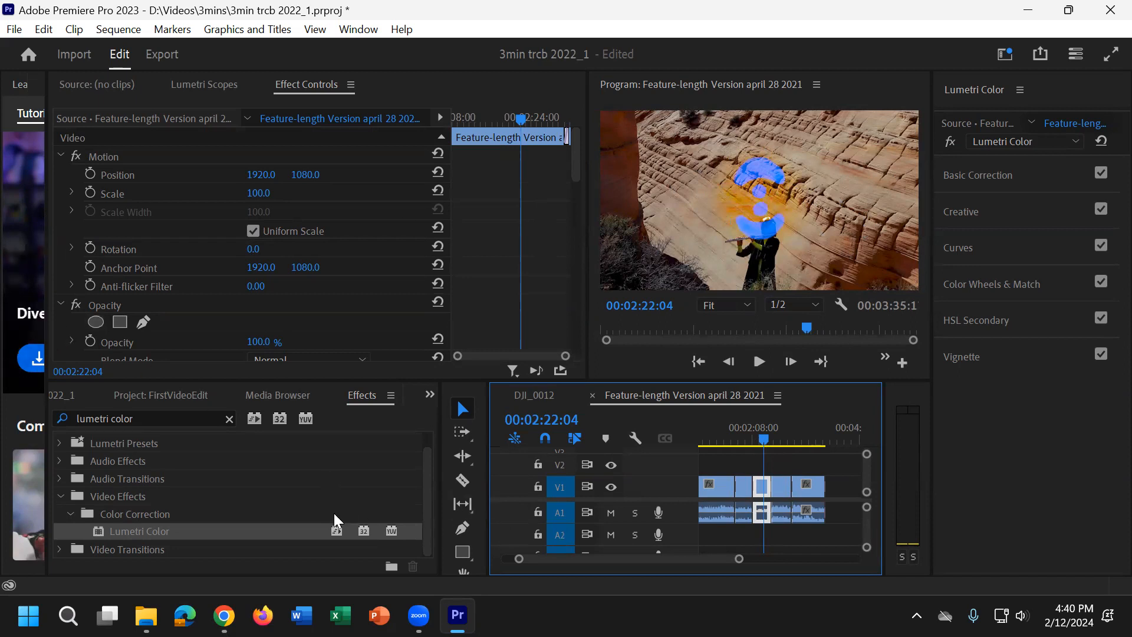
Step: Delete the masked Lumetri Color effect from the selected clip
scroll(212, 312, "down", 5)
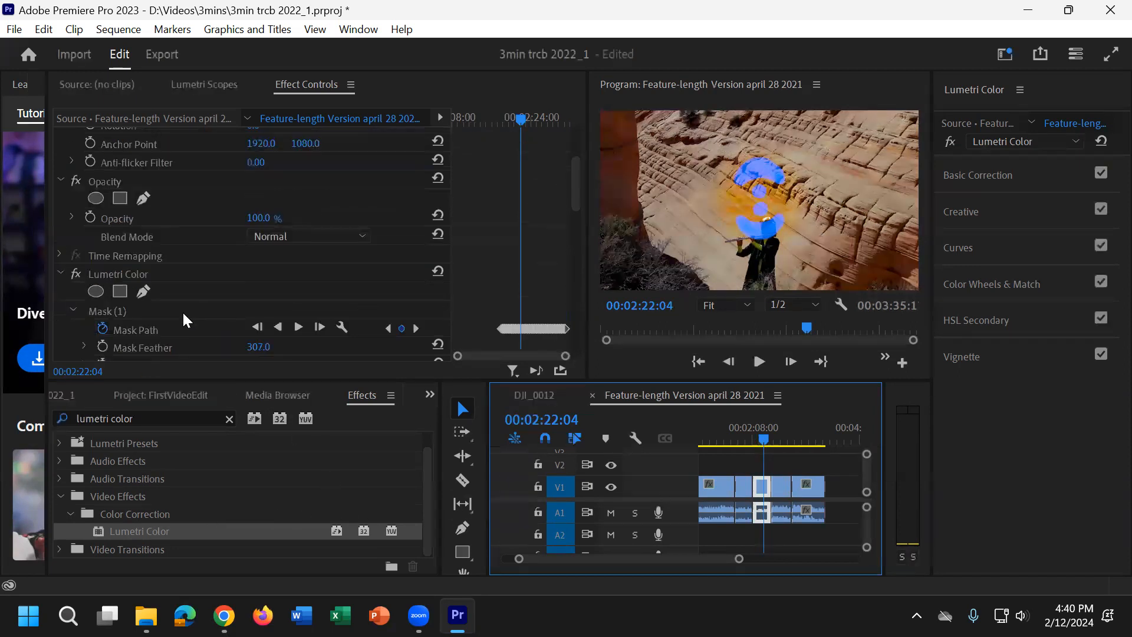
left_click(151, 274)
key("Delete")
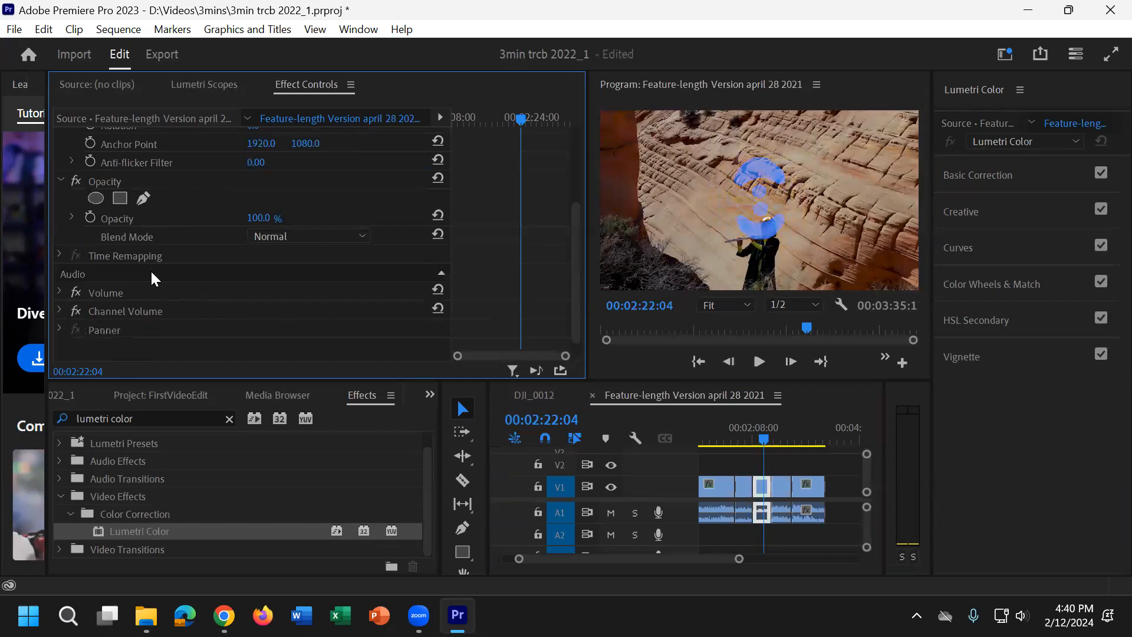
Step: Move the playhead to the earlier clip at 00:01:06:25 and expand Lumetri Color's Curves section
mouse_move(776, 431)
left_mouse_down()
mouse_move(752, 446)
mouse_move(765, 447)
left_mouse_up()
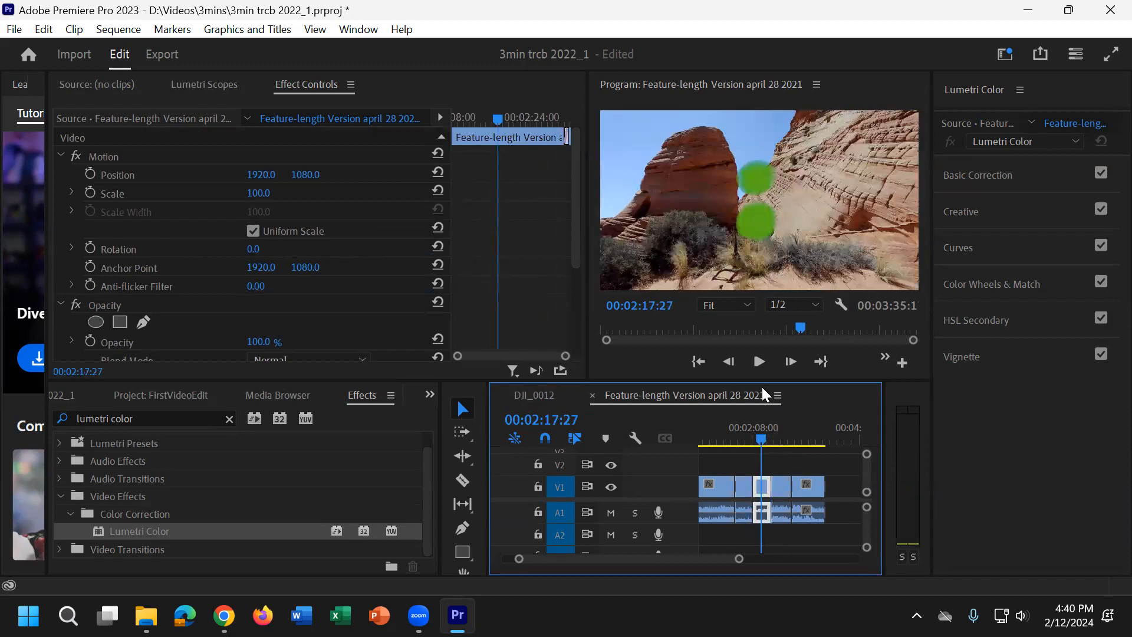
left_click(721, 428)
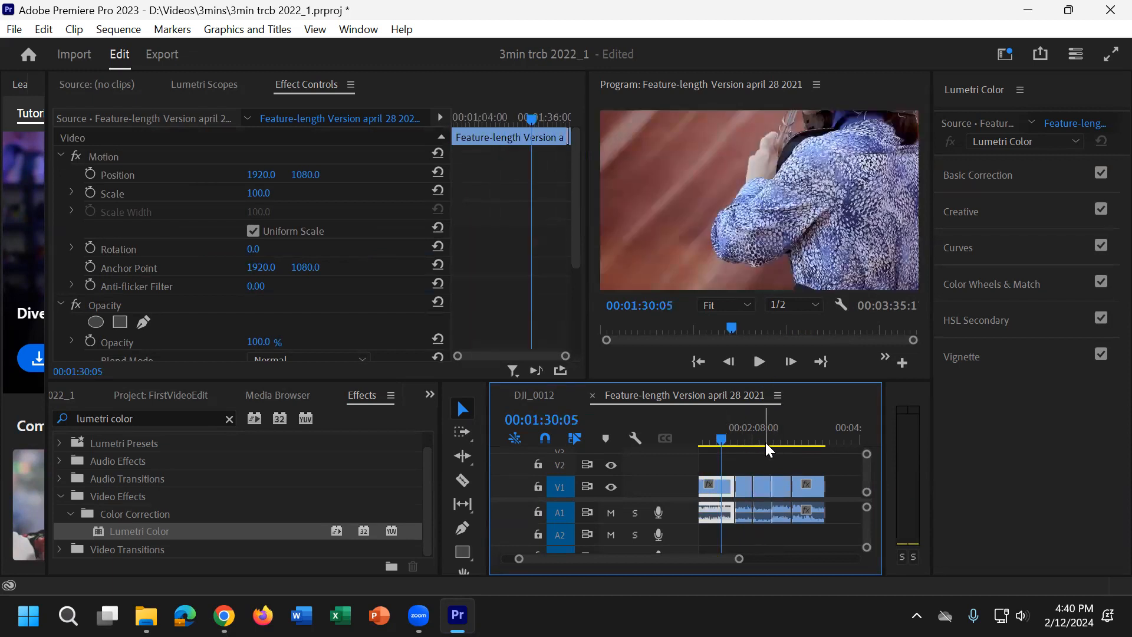
key("minus")
key("minus")
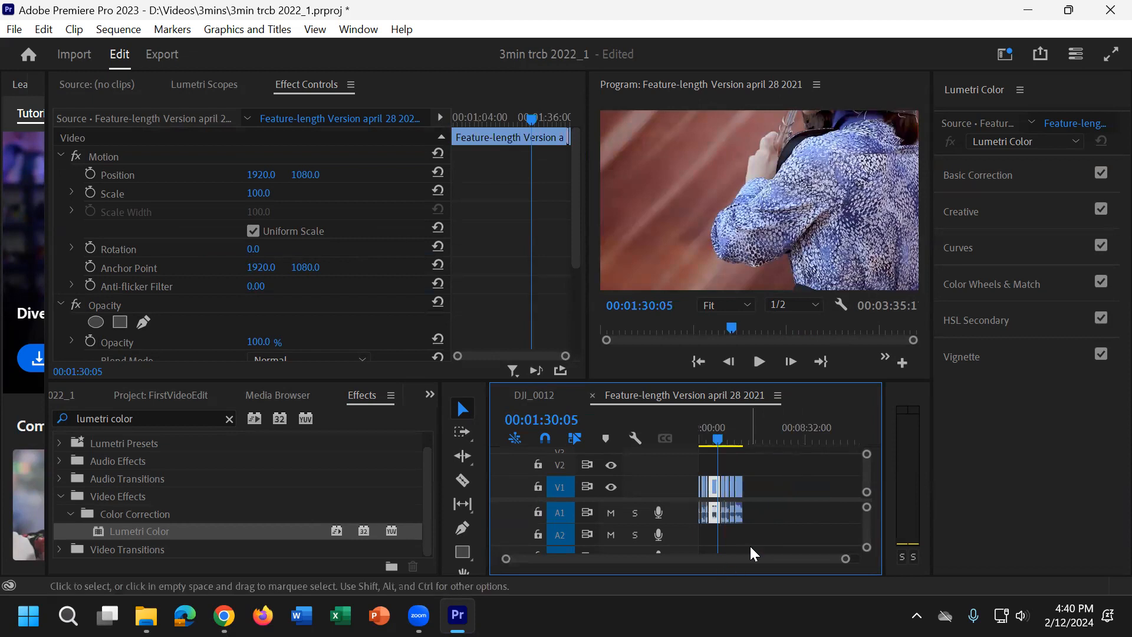
key("equal")
key("equal")
key("equal")
left_click_drag(776, 436, 738, 441)
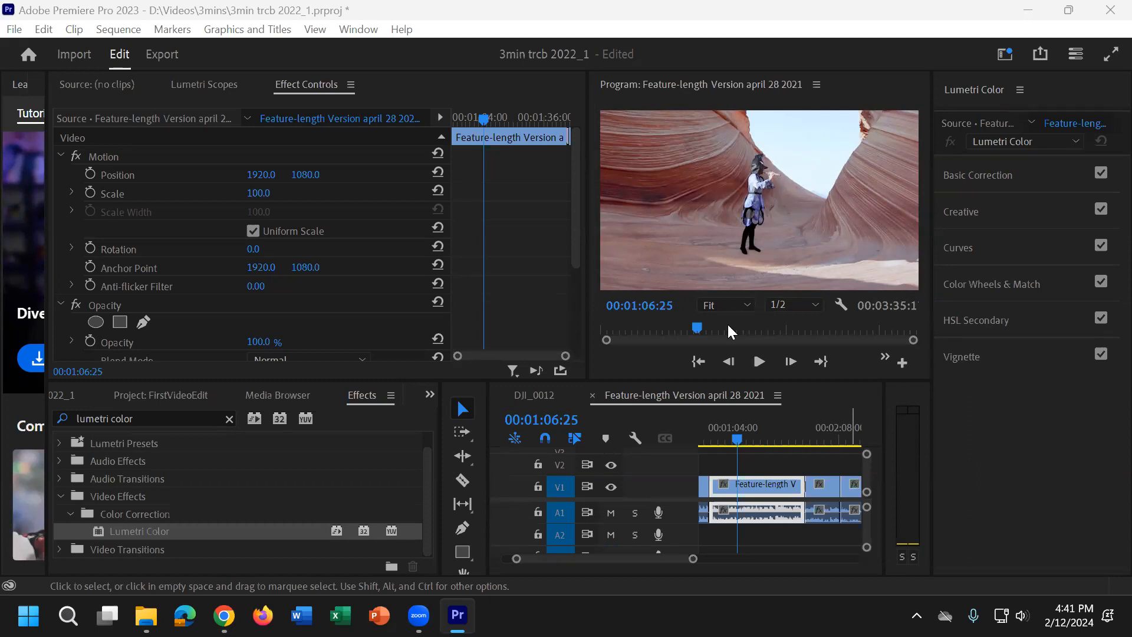
left_click(1015, 252)
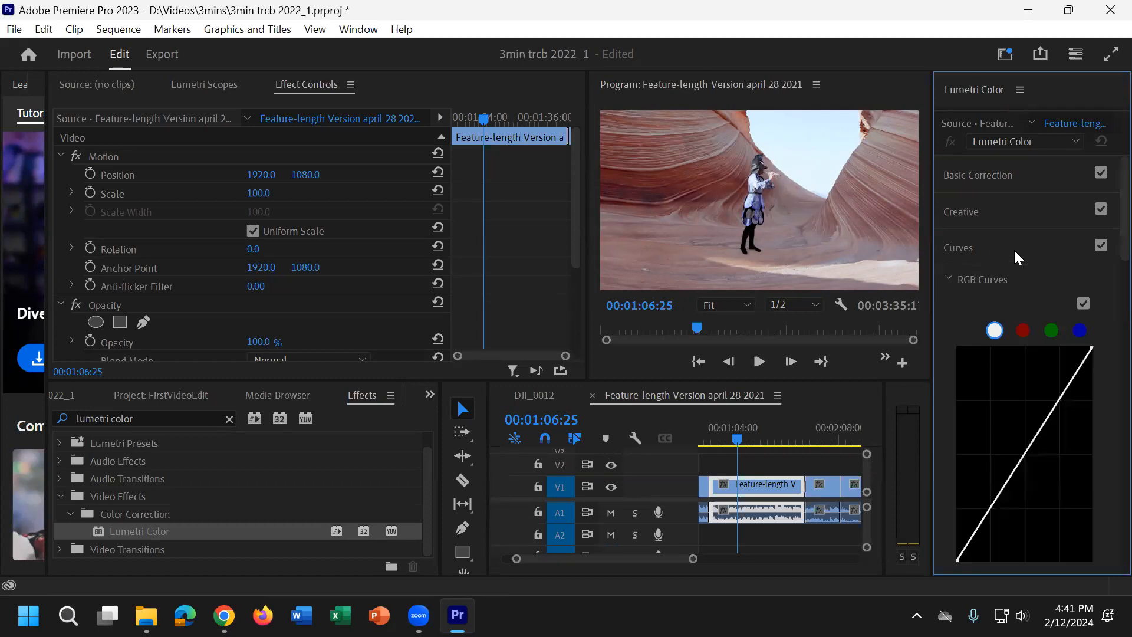
Step: Examine the RGB Curves and Hue Saturation Curves, plus the Creative section's Look and Adjustments controls
scroll(1045, 264, "down", 5)
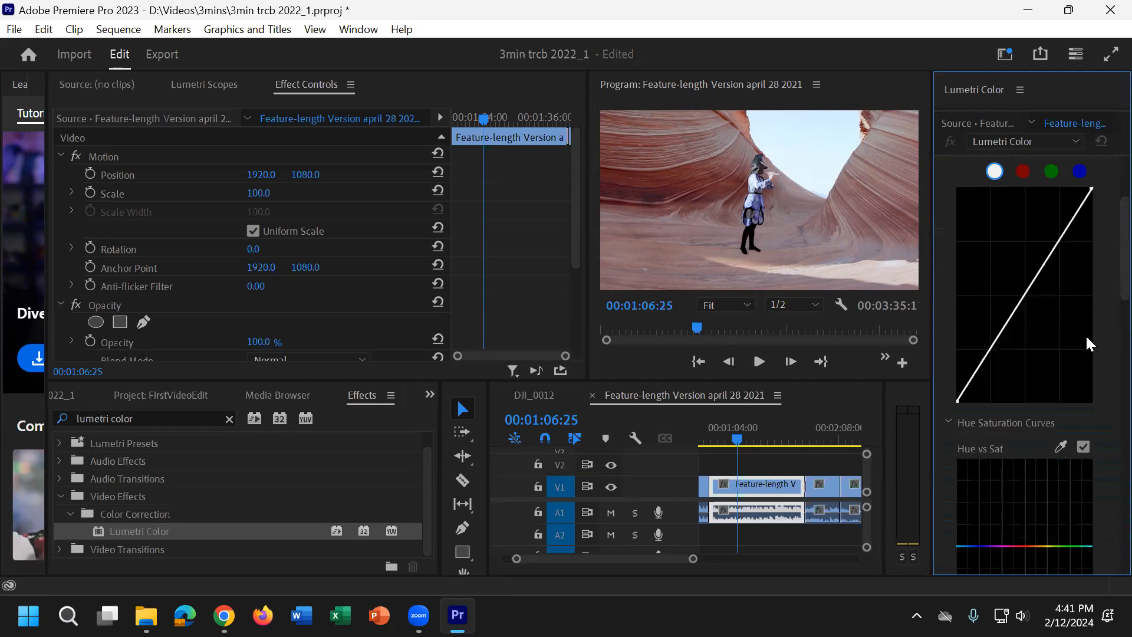
scroll(1088, 343, "down", 2)
scroll(1085, 334, "up", 3)
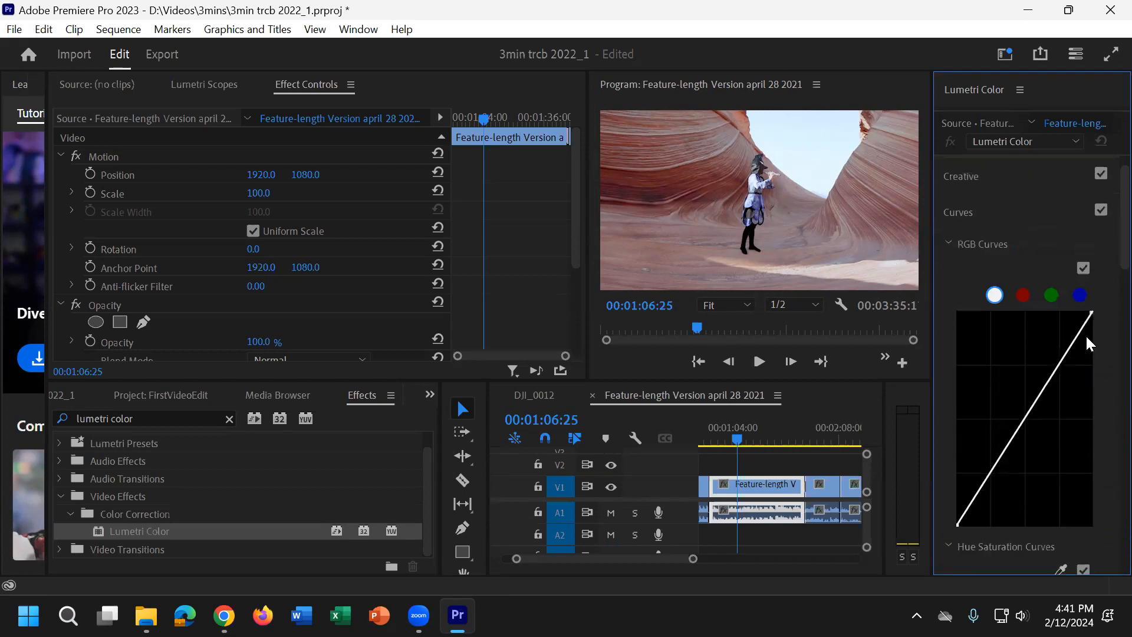
left_click(990, 210)
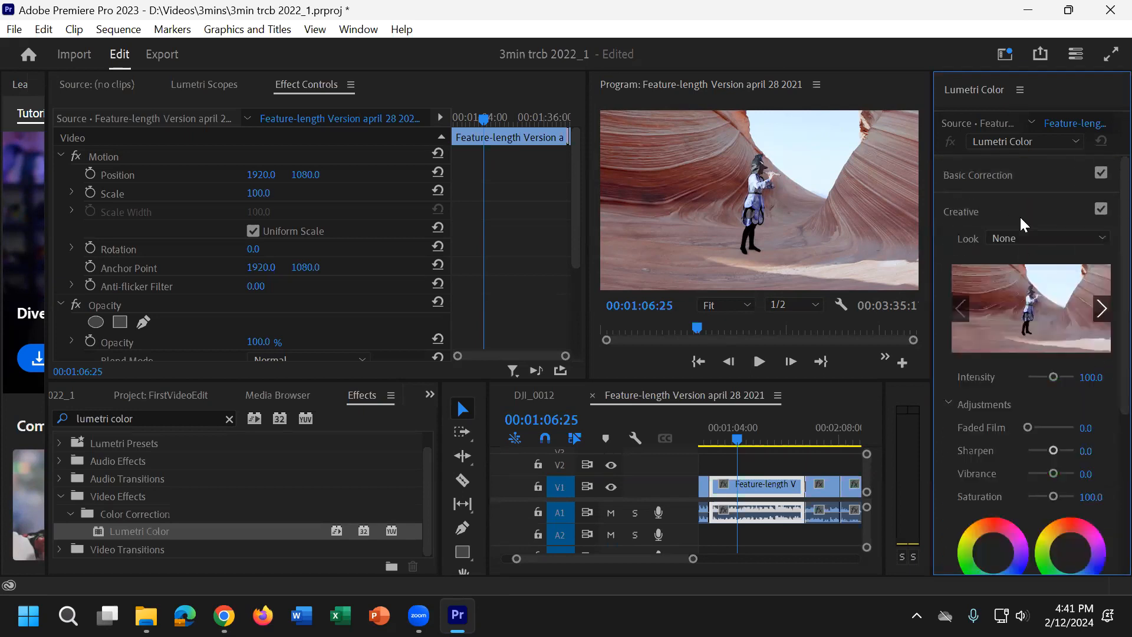
scroll(1016, 369, "down", 2)
scroll(1017, 377, "down", 3)
scroll(1017, 366, "up", 5)
left_click(992, 207)
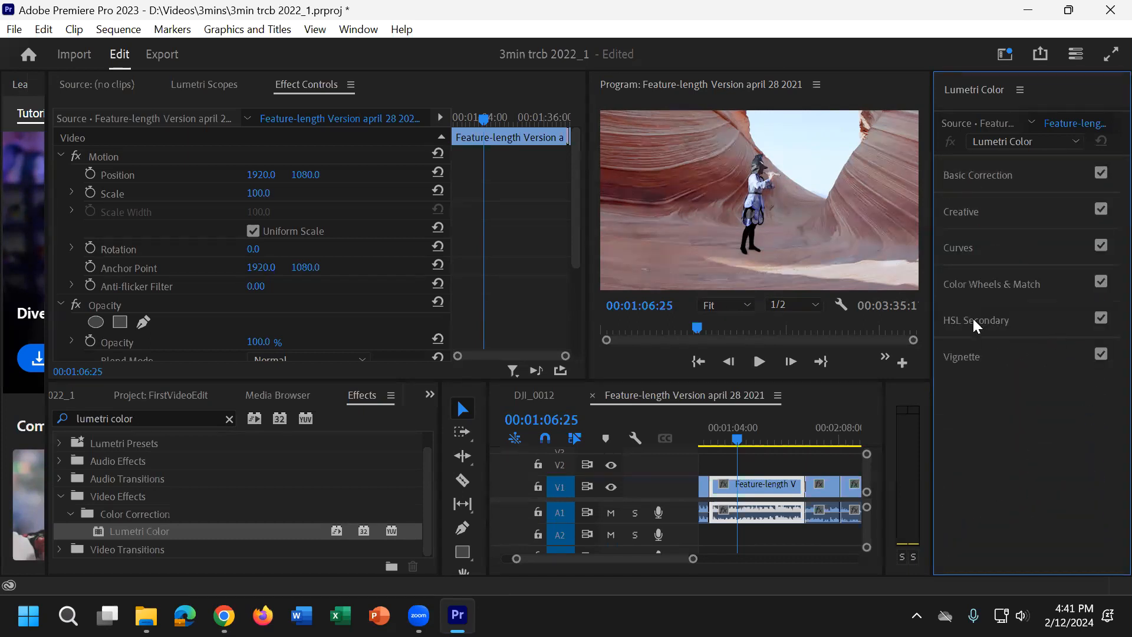
Step: Examine the Hue Saturation Curves in the Curves section, from Hue vs Sat through Sat vs Sat
left_click(999, 252)
scroll(1102, 406, "down", 6)
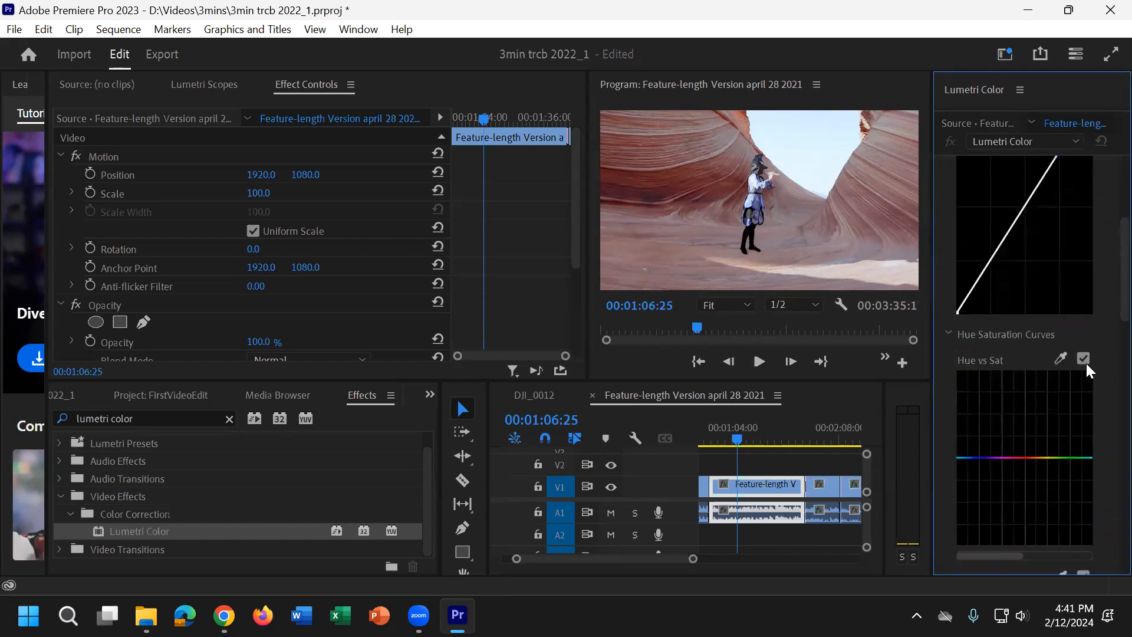
scroll(1013, 355, "down", 2)
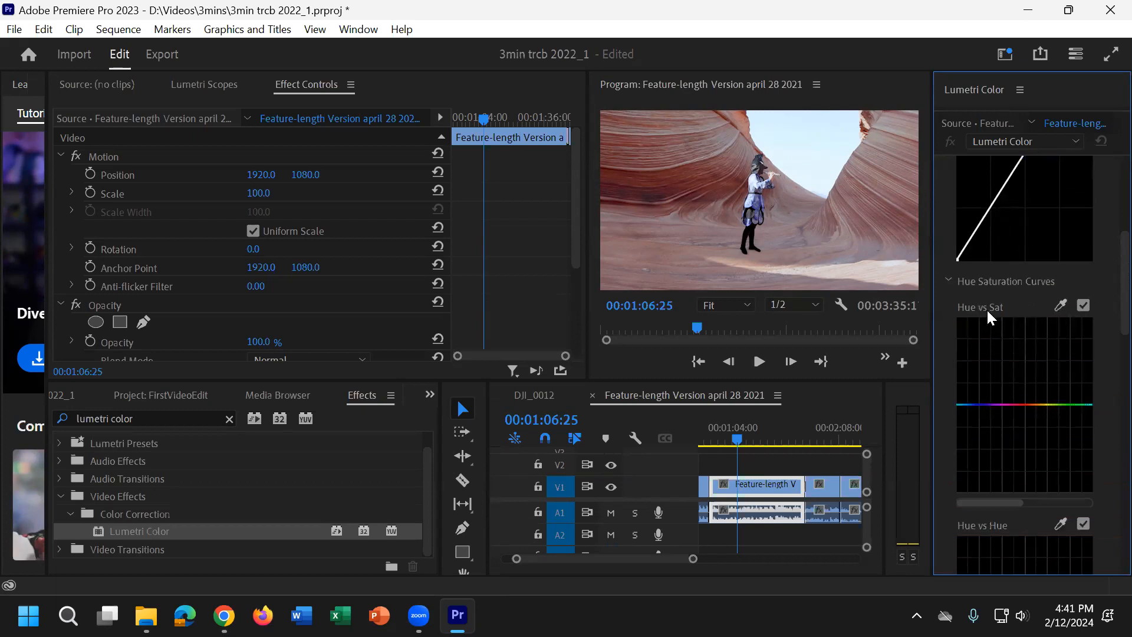
scroll(1000, 376, "down", 8)
scroll(1013, 444, "down", 10)
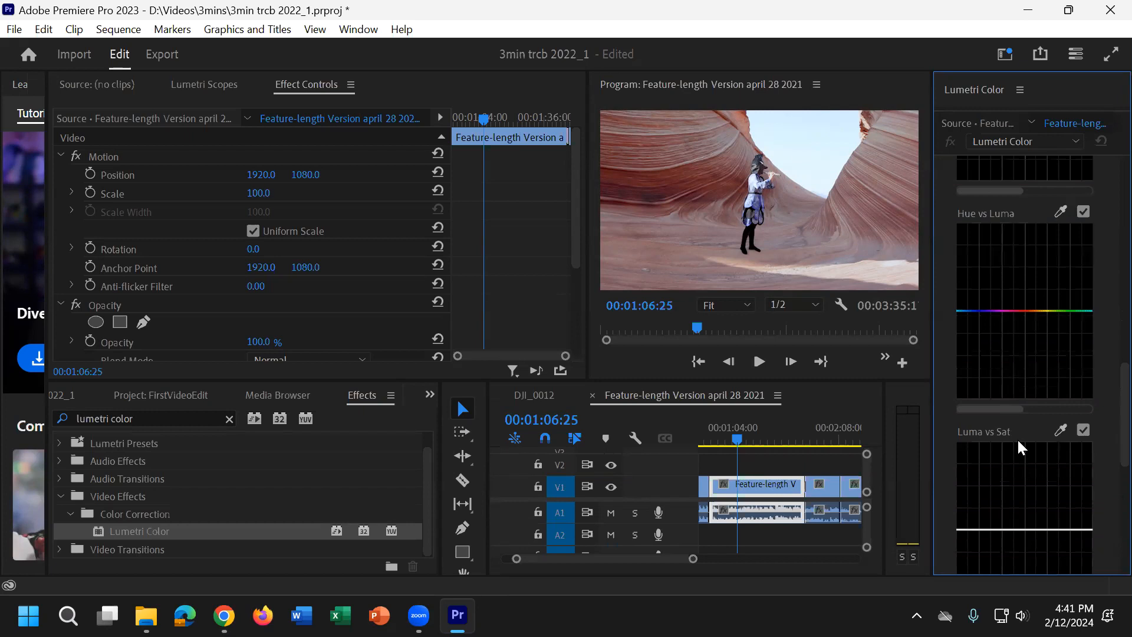
scroll(1017, 438, "down", 5)
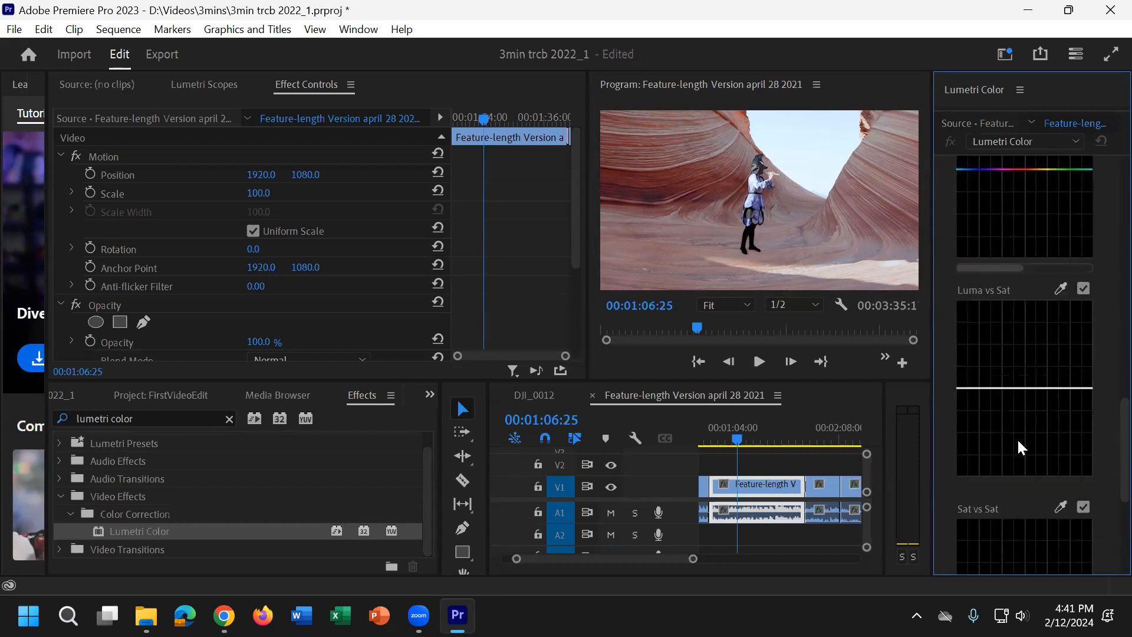
Step: Try a Luma vs Sat adjustment sampled from the figure's costume, compare it on and off, and undo it
left_click(1062, 289)
left_click(761, 207)
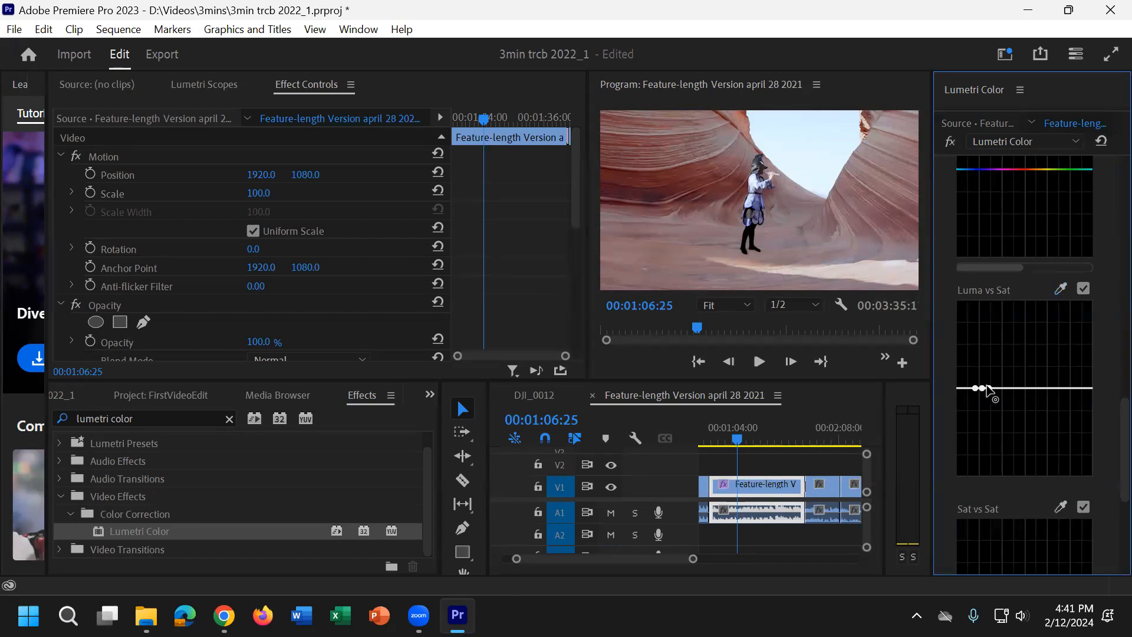
mouse_move(981, 389)
left_mouse_down()
mouse_move(975, 373)
mouse_move(985, 460)
mouse_move(983, 342)
mouse_move(993, 352)
mouse_move(986, 388)
left_mouse_up()
left_click(1084, 288)
left_click(1084, 288)
key("ctrl+z")
key("ctrl+z")
key("ctrl+z")
Step: Sample the blue of the figure's costume with the Sat vs Sat eyedropper
scroll(1091, 455, "down", 1)
scroll(1091, 455, "down", 1)
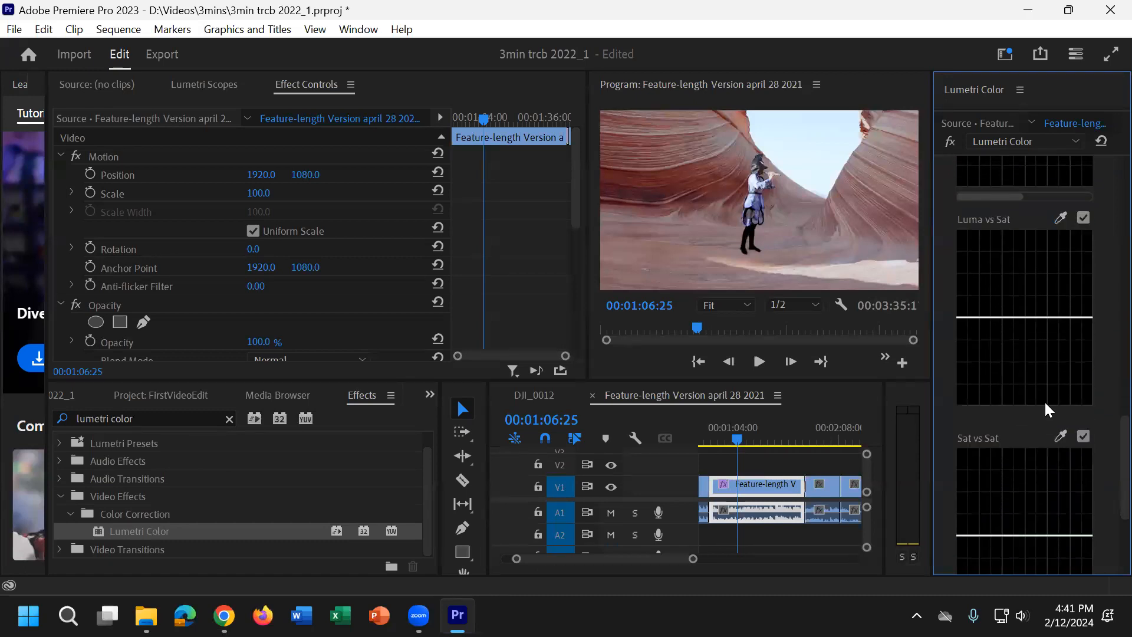
scroll(1060, 441, "down", 2)
left_click(1062, 366)
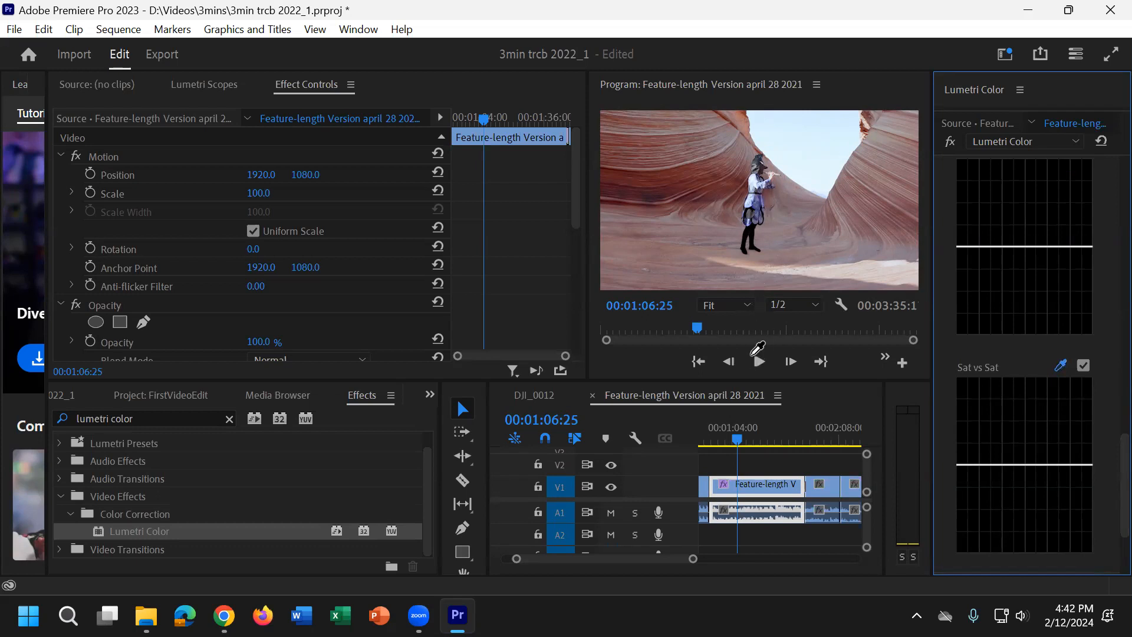
left_click(747, 304)
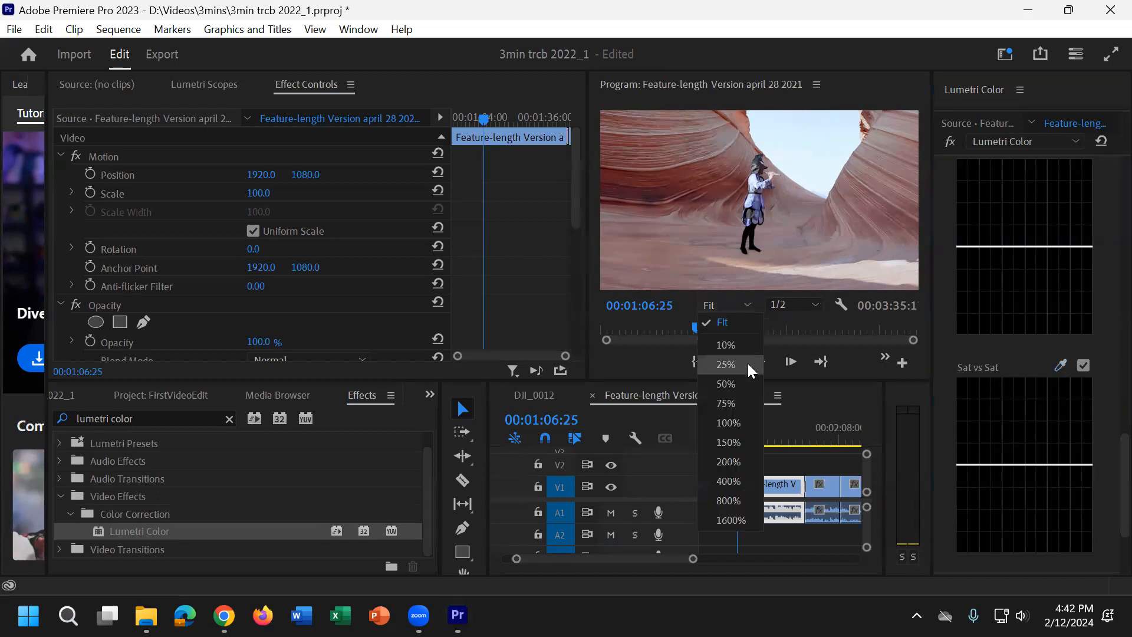
left_click(733, 464)
left_click(1060, 366)
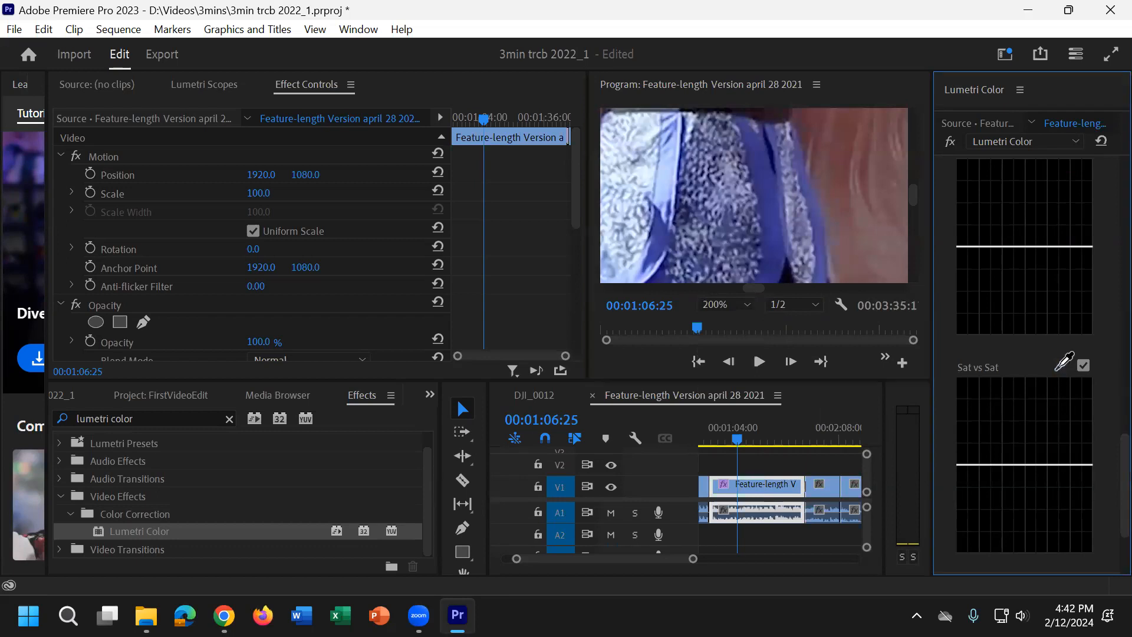
left_click(768, 204)
Step: Try reshaping the Sat vs Sat curve by moving its control points upward, and undo the changes
left_click_drag(1000, 465, 1063, 380)
left_click_drag(992, 465, 972, 423)
key("ctrl+z")
key("ctrl+z")
key("ctrl+z")
key("ctrl+z")
Step: Sample the costume's blue for the Hue vs Luma curve and pull the middle control point slightly below the baseline
scroll(1033, 404, "up", 4)
scroll(1034, 404, "up", 4)
left_click(1066, 263)
left_click(661, 232)
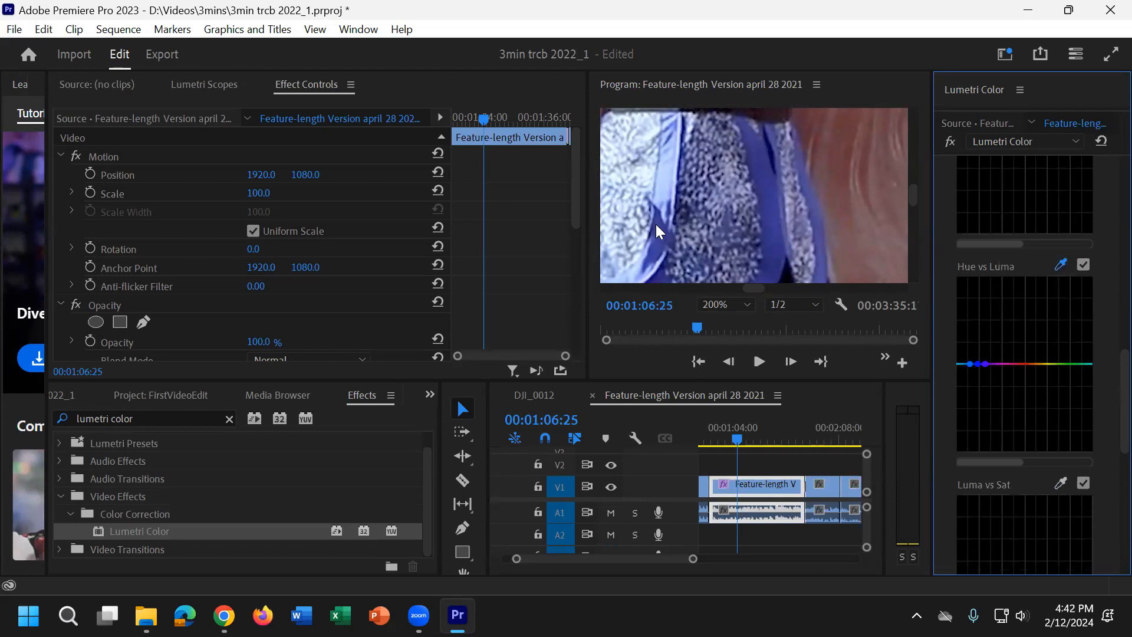
left_click_drag(985, 364, 985, 334)
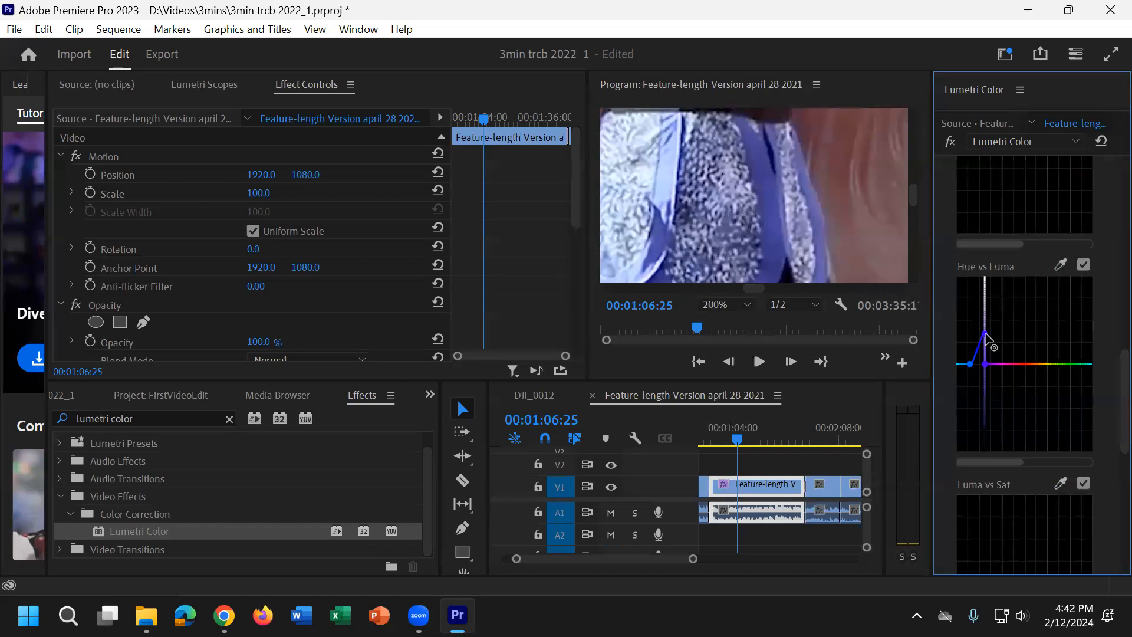
left_click(747, 304)
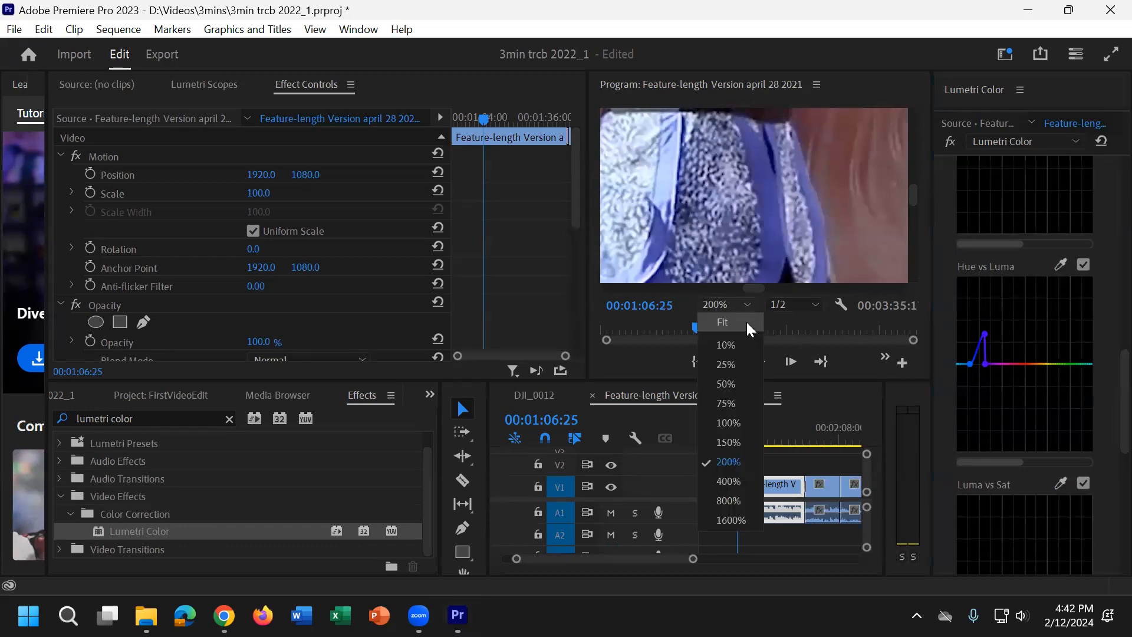
left_click(747, 322)
left_click_drag(985, 334, 975, 381)
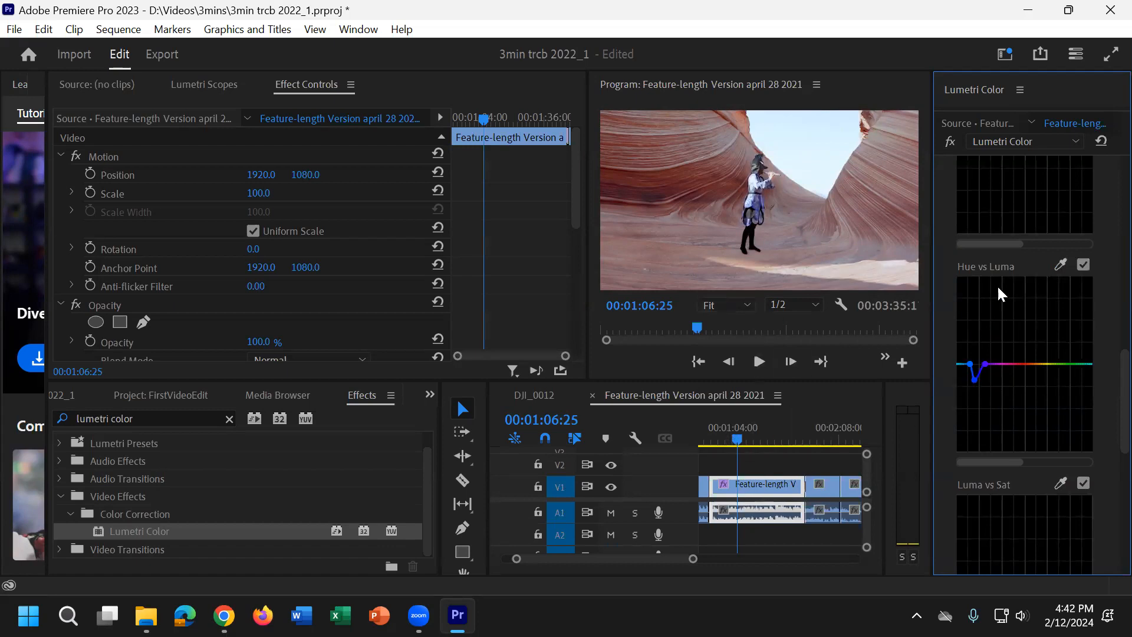
Step: Look over the full set of Hue Saturation Curves and collapse the Curves section
scroll(1042, 465, "down", 5)
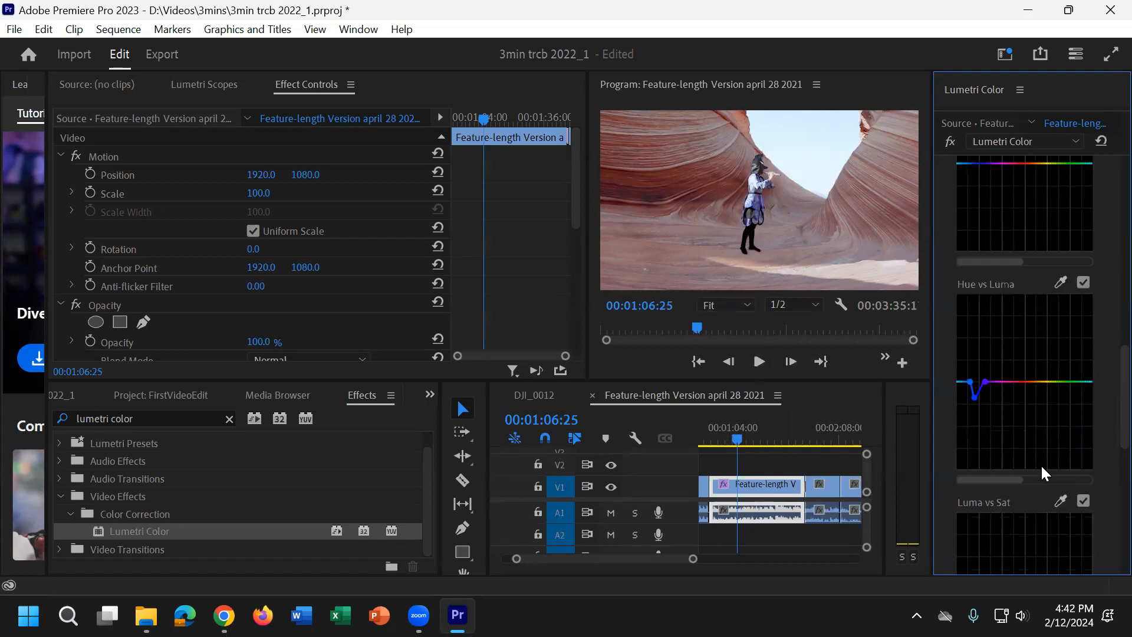
scroll(1041, 465, "down", 3)
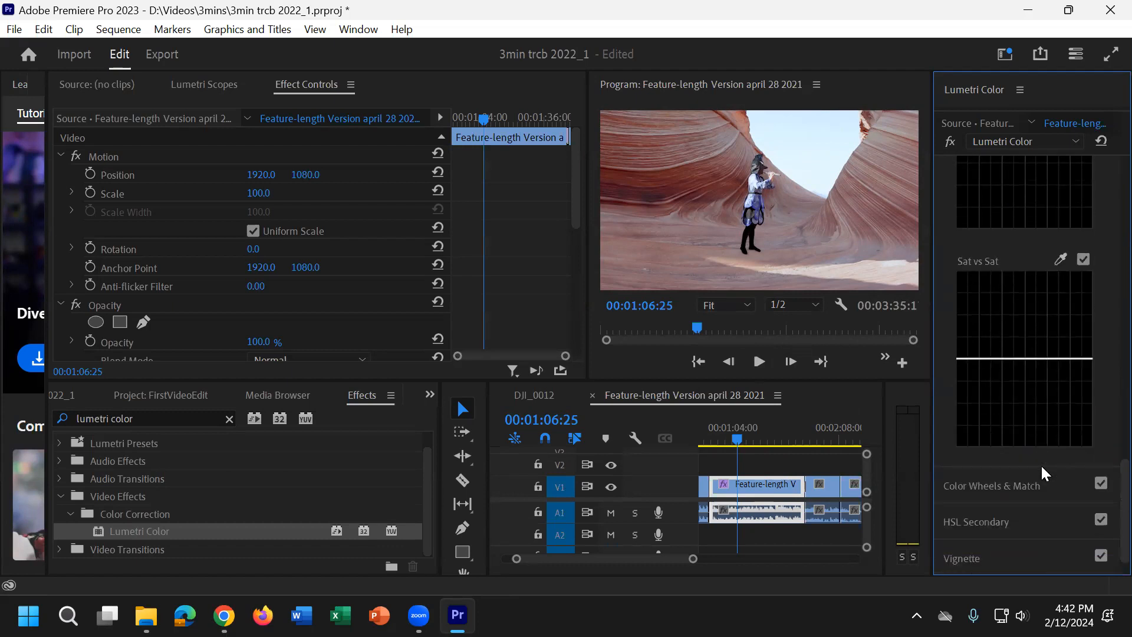
scroll(1042, 465, "up", 5)
scroll(1041, 464, "up", 4)
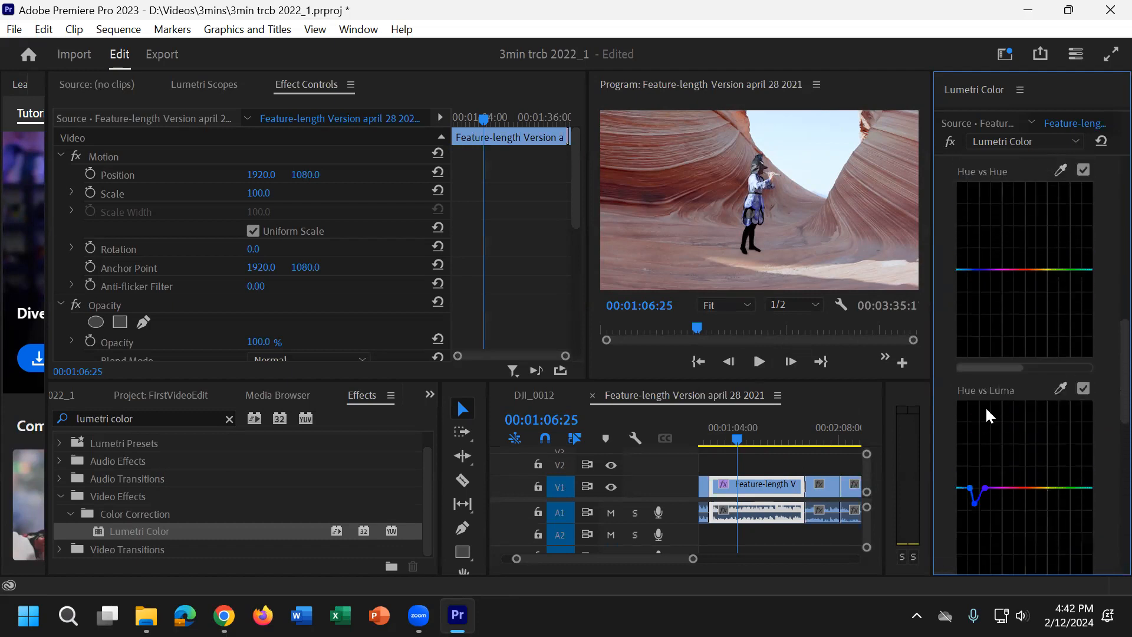
scroll(979, 503, "down", 2)
scroll(977, 505, "up", 4)
scroll(977, 485, "up", 8)
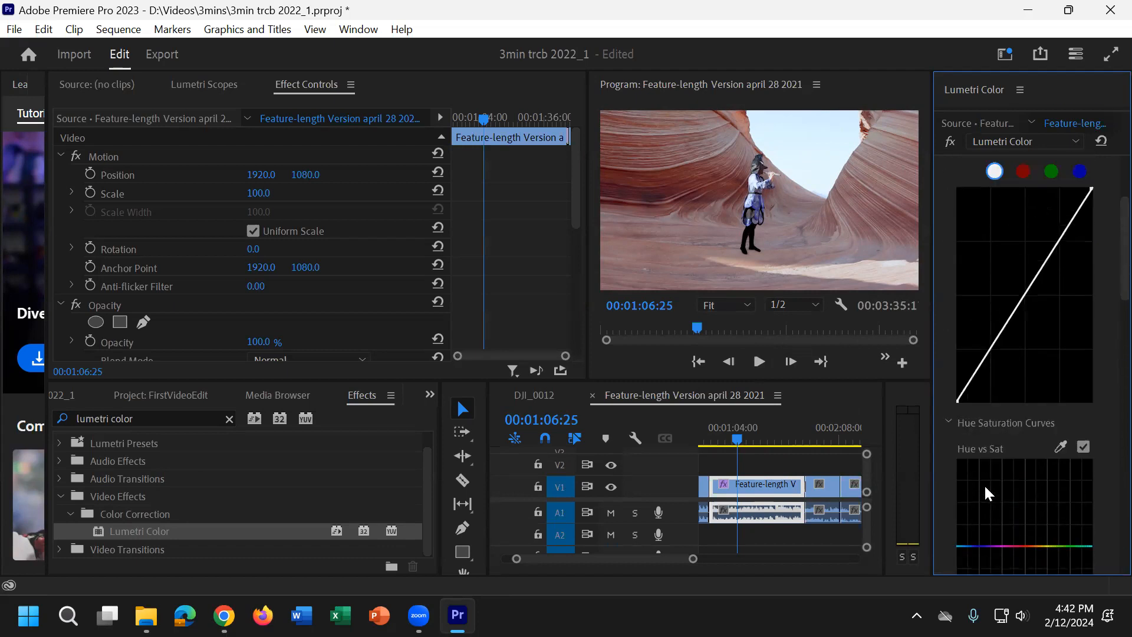
left_click(999, 238)
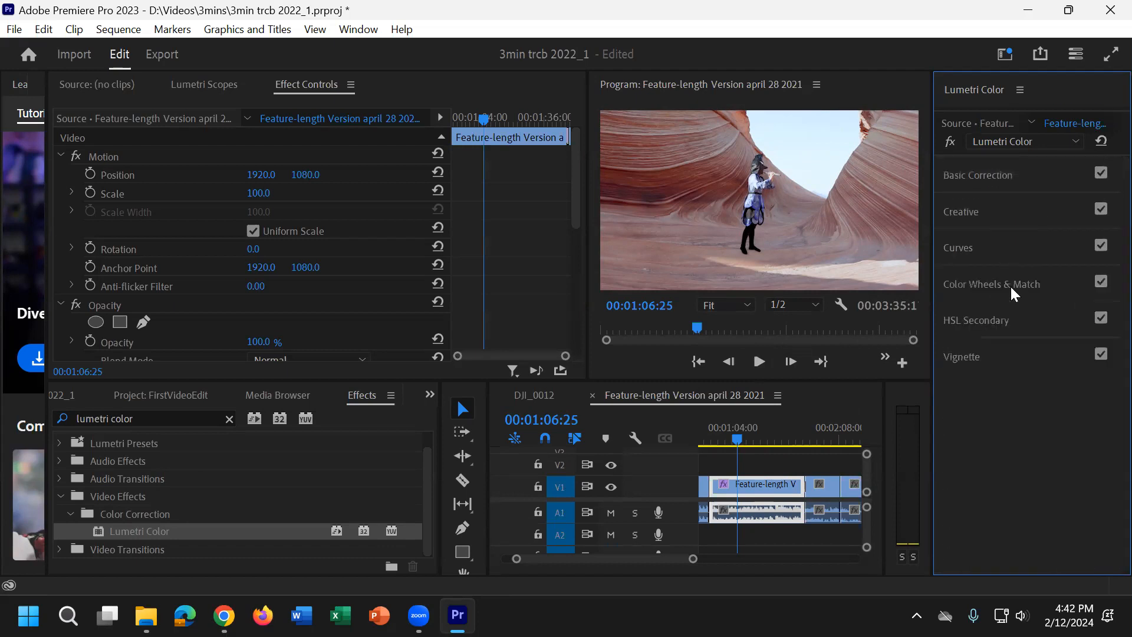
Step: Sample the reddish rock wall as the HSL Secondary key color at 00:01:06:18
left_click(987, 315)
scroll(973, 366, "down", 2)
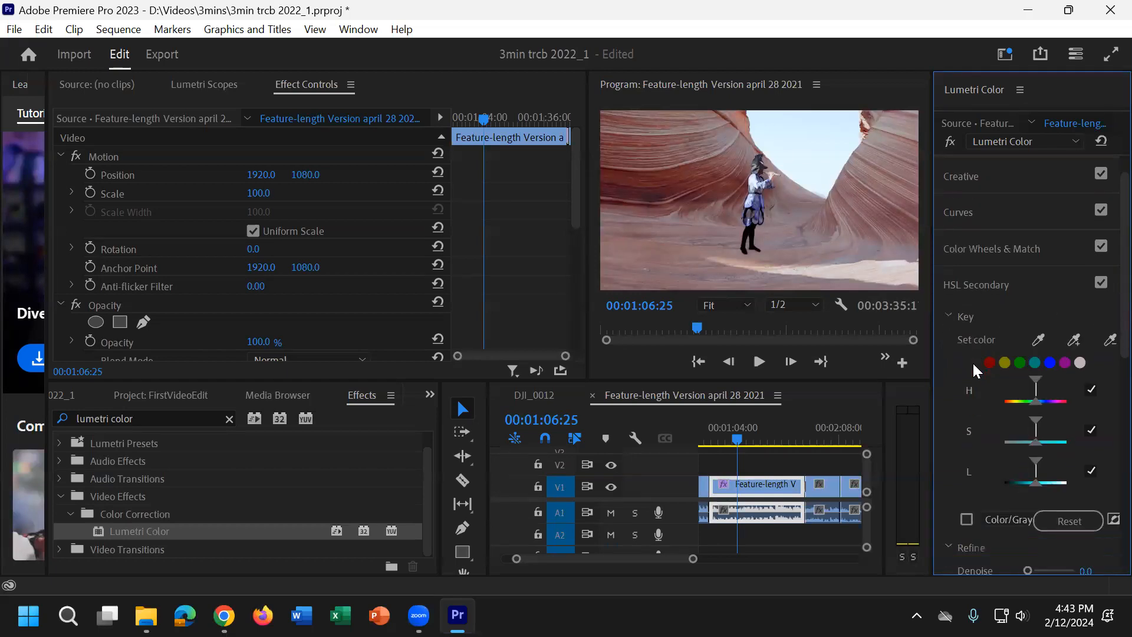
scroll(726, 198, "up", 7)
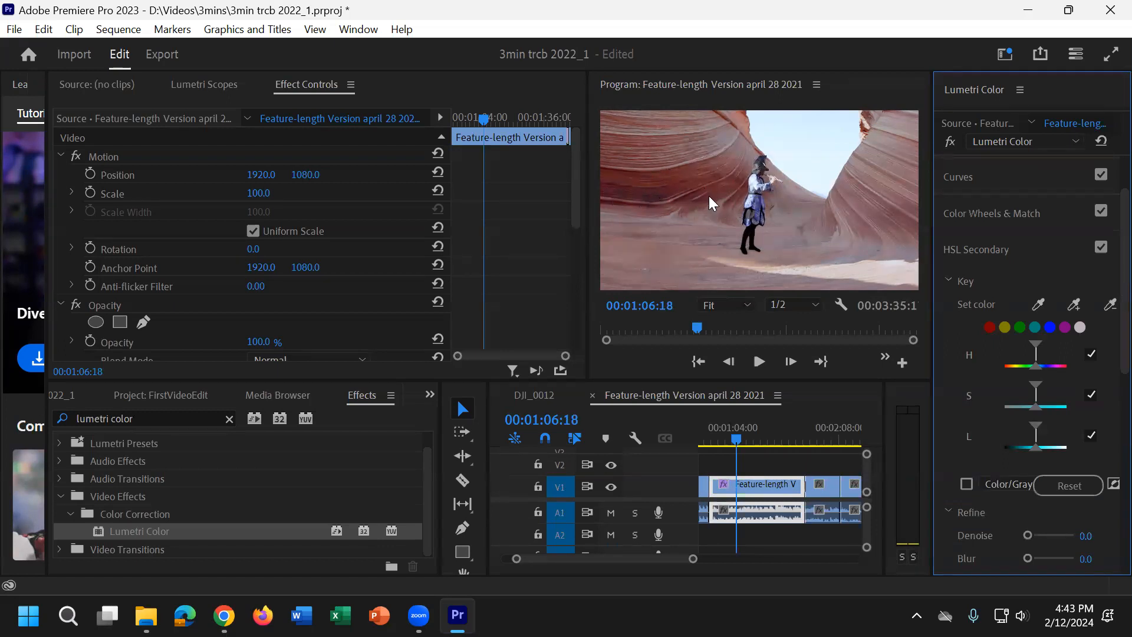
left_click(1039, 305)
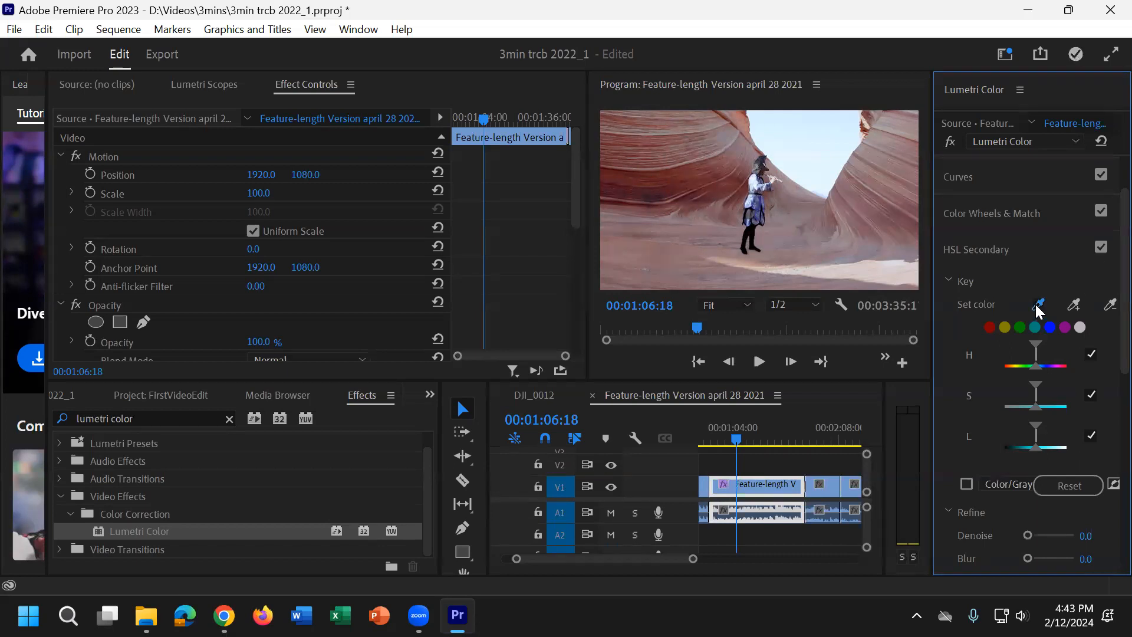
left_click(681, 184)
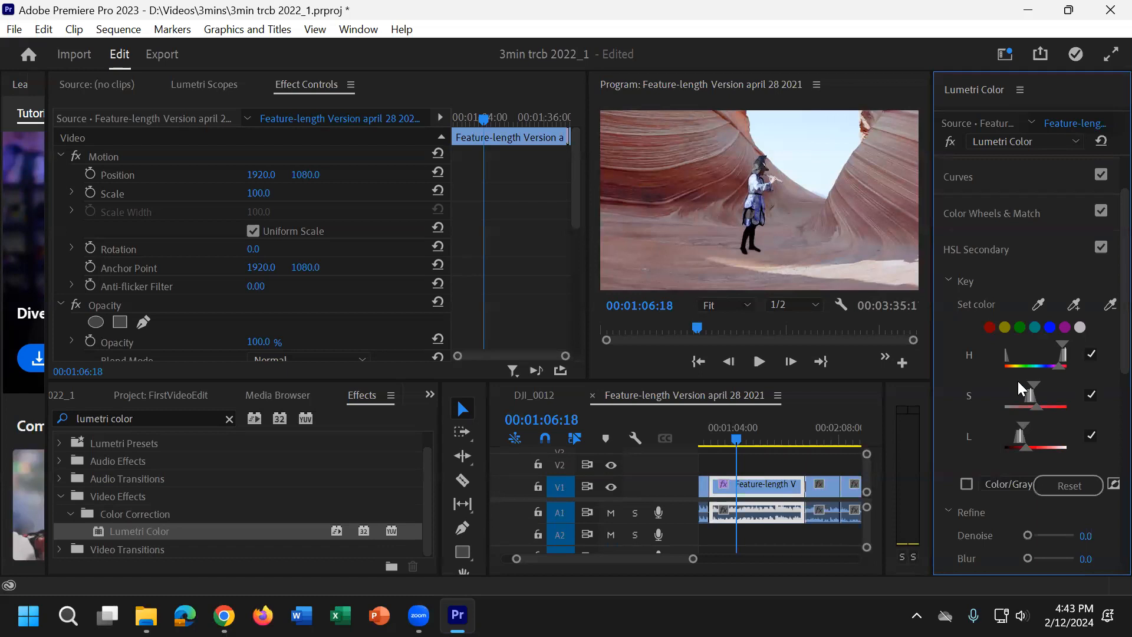
Step: Widen the HSL Secondary key's hue, saturation and lightness ranges around the sampled rock color
left_click_drag(1037, 405, 1046, 382)
left_click_drag(1026, 448, 1029, 423)
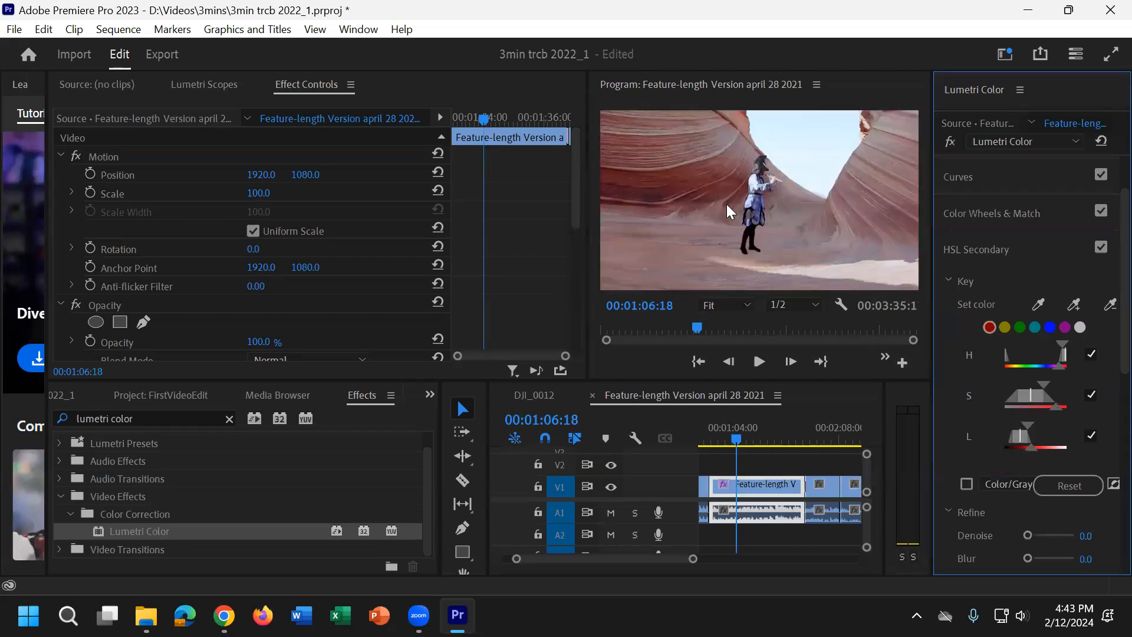
left_click_drag(1060, 367, 1030, 394)
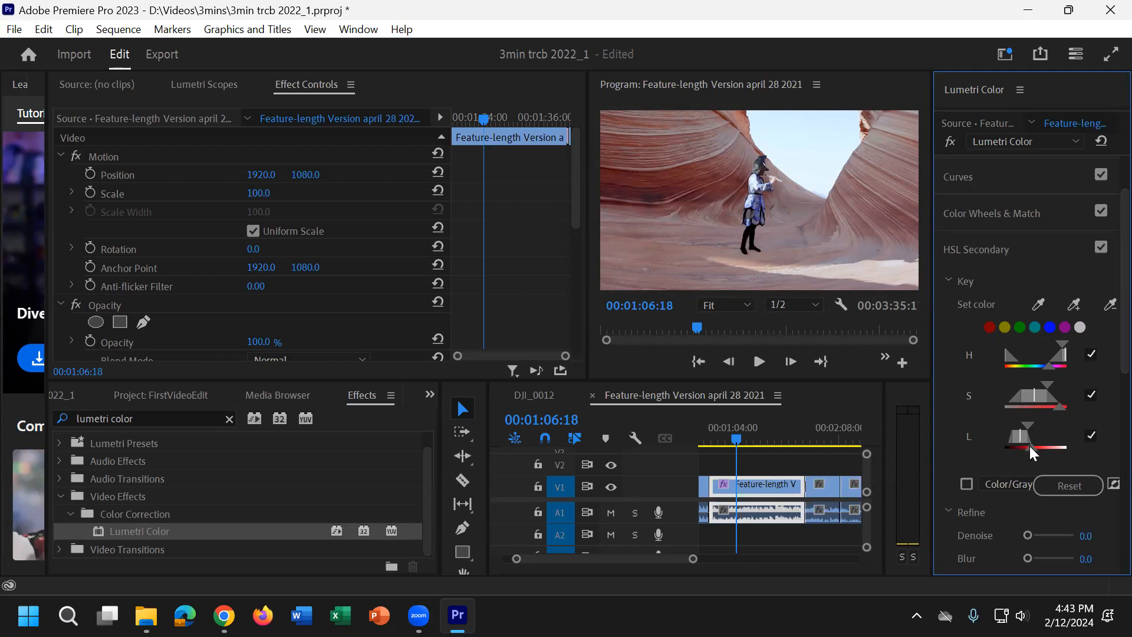
Step: Preview the key with Color/Gray enabled, then refine it with Denoise 39.6 and Blur 11.3
scroll(968, 420, "down", 3)
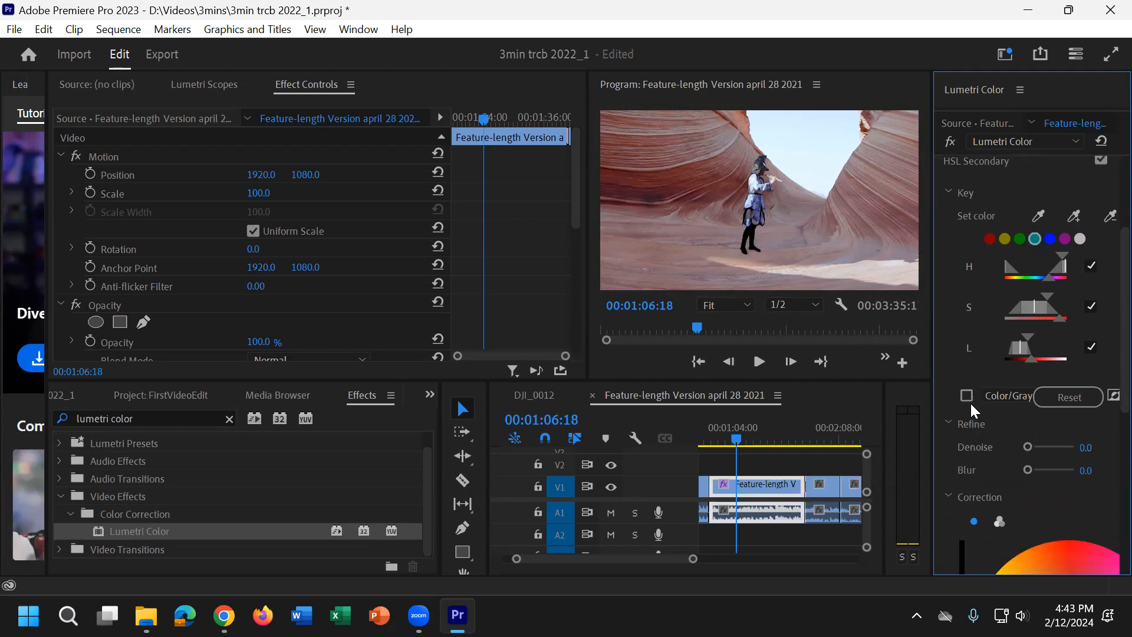
left_click(966, 395)
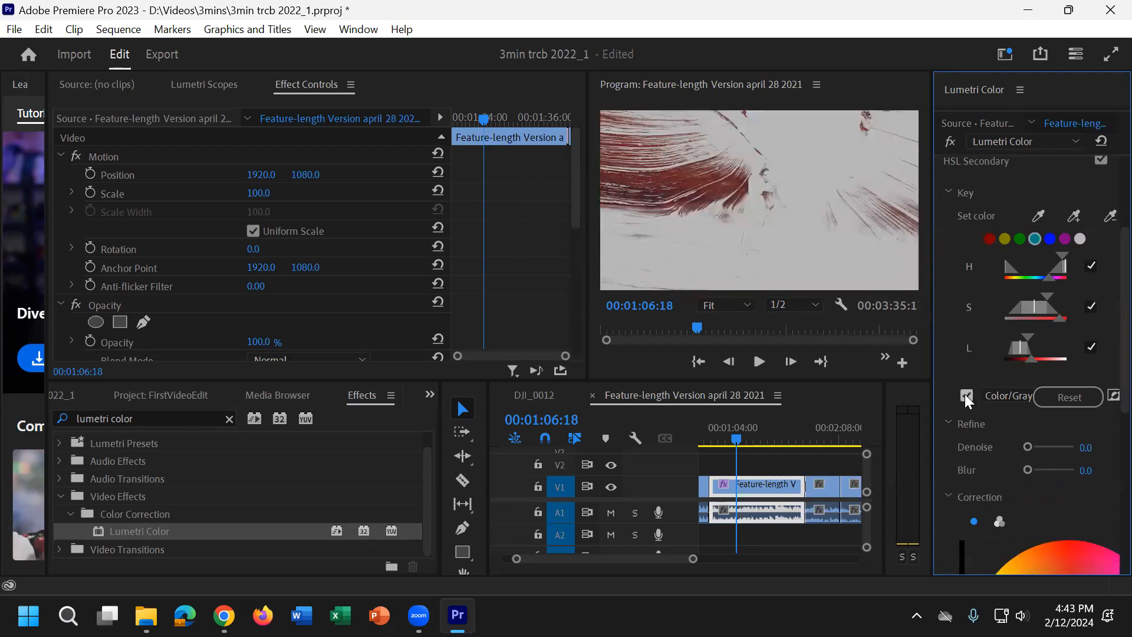
left_click(966, 395)
left_click(966, 395)
left_click(966, 395)
left_click(966, 395)
left_click(966, 395)
left_click(966, 395)
scroll(993, 420, "down", 2)
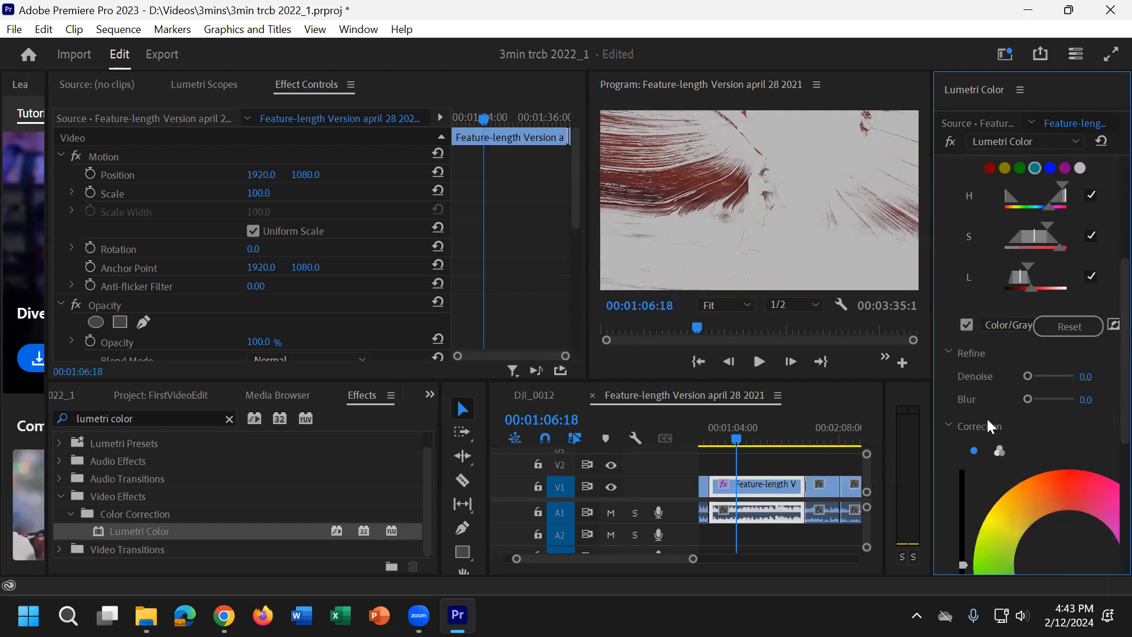
left_click_drag(1027, 376, 1044, 397)
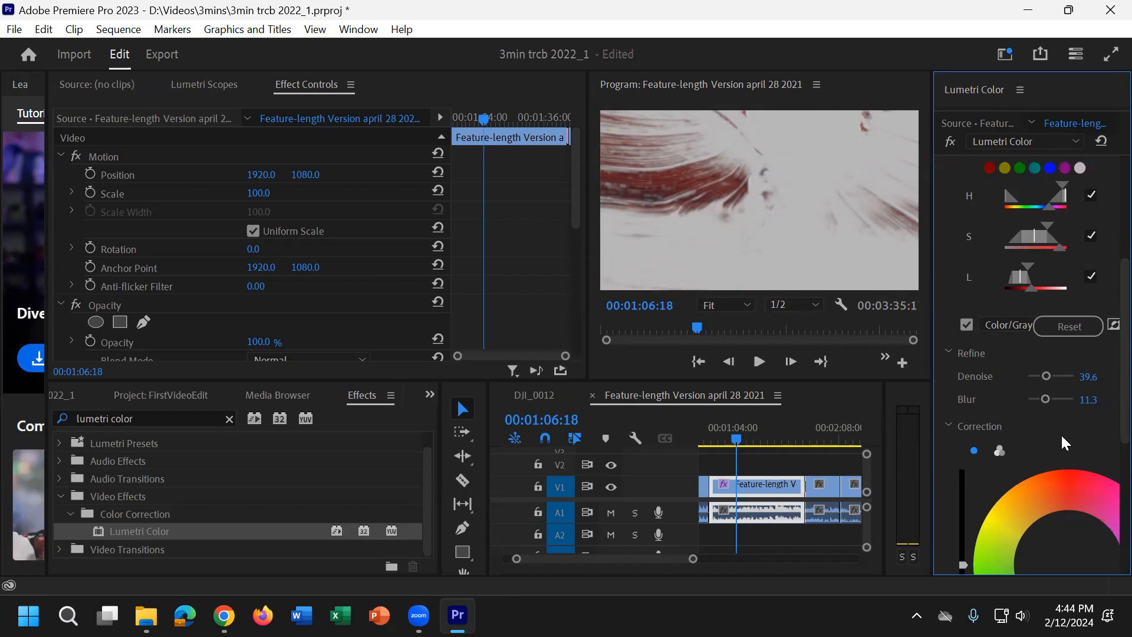
Step: Shift the HSL Secondary Correction color wheel toward red and turn off the Color/Gray preview
scroll(1061, 433, "down", 5)
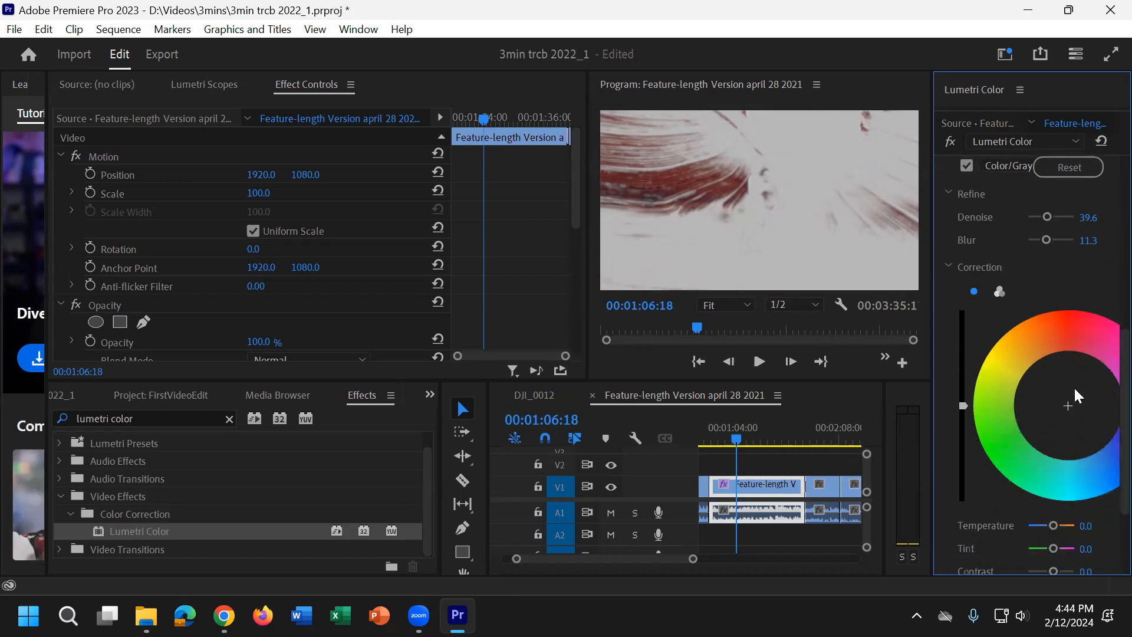
left_click_drag(1070, 401, 1061, 345)
scroll(1066, 285, "up", 3)
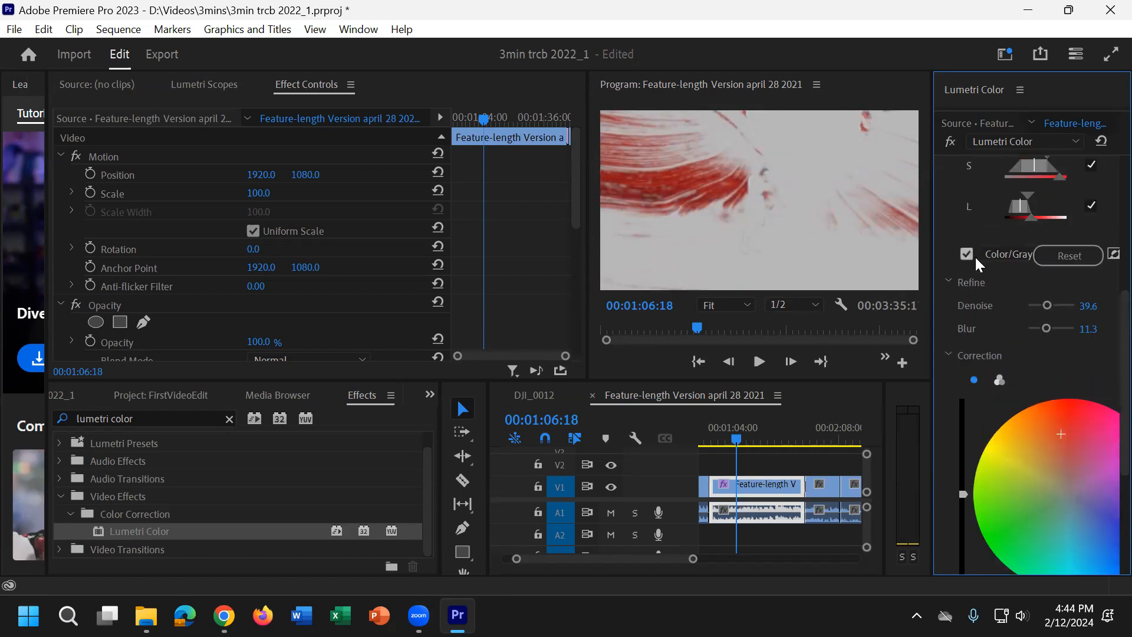
left_click(965, 259)
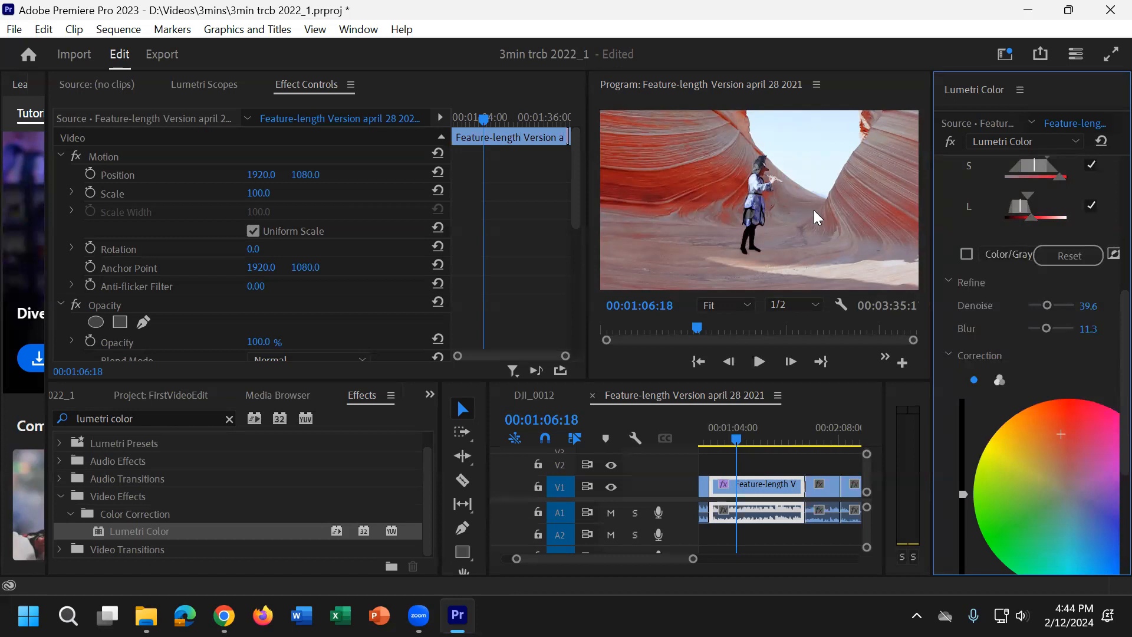
scroll(998, 430, "down", 4)
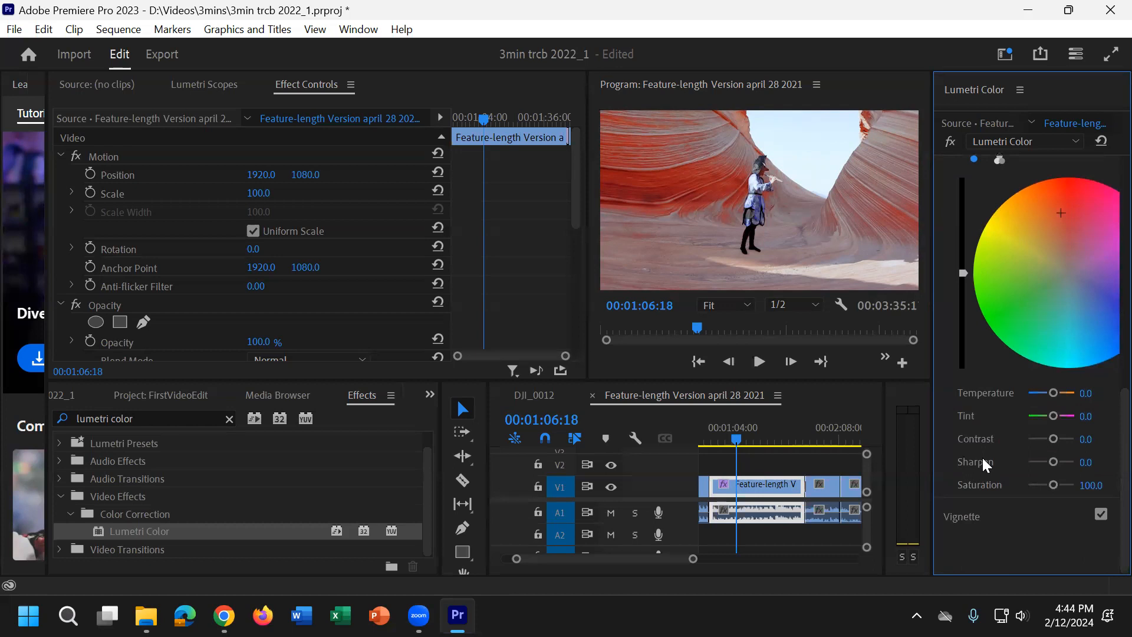
Step: Enlarge the Program view to 100% and sample the costume's blue skirt as the HSL Secondary key color
scroll(983, 458, "up", 2)
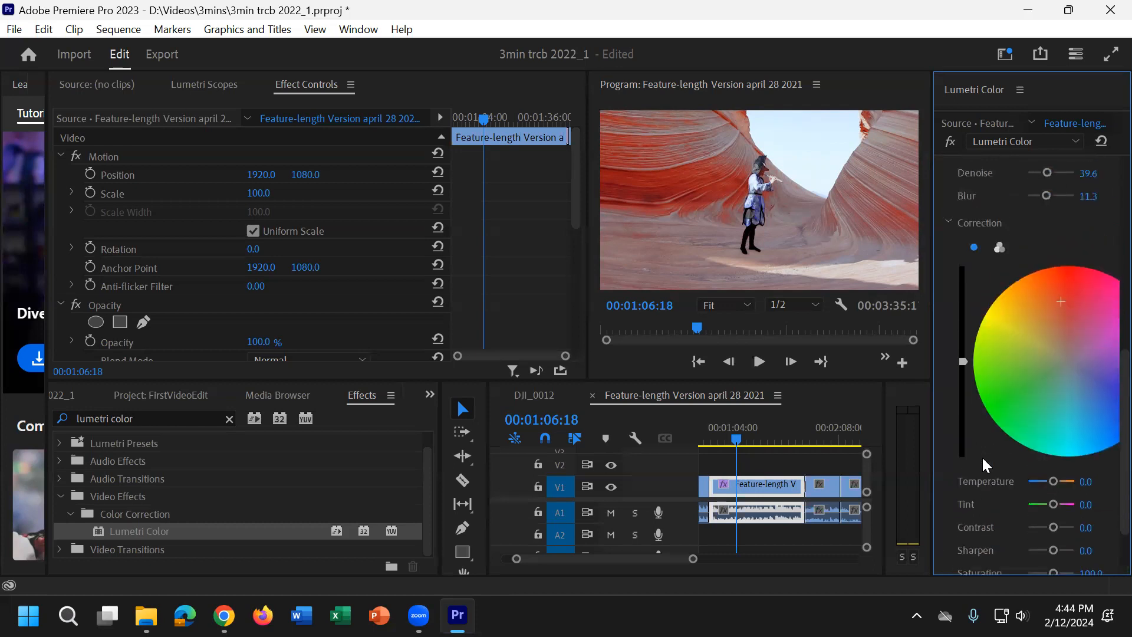
scroll(983, 460, "up", 7)
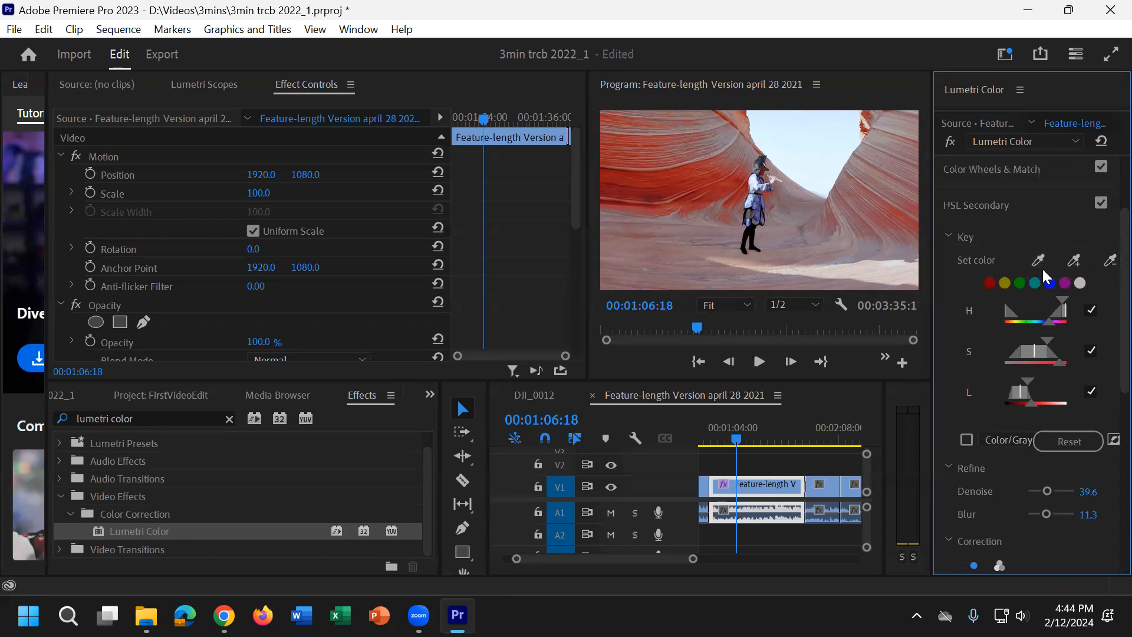
left_click(1039, 259)
left_click(747, 309)
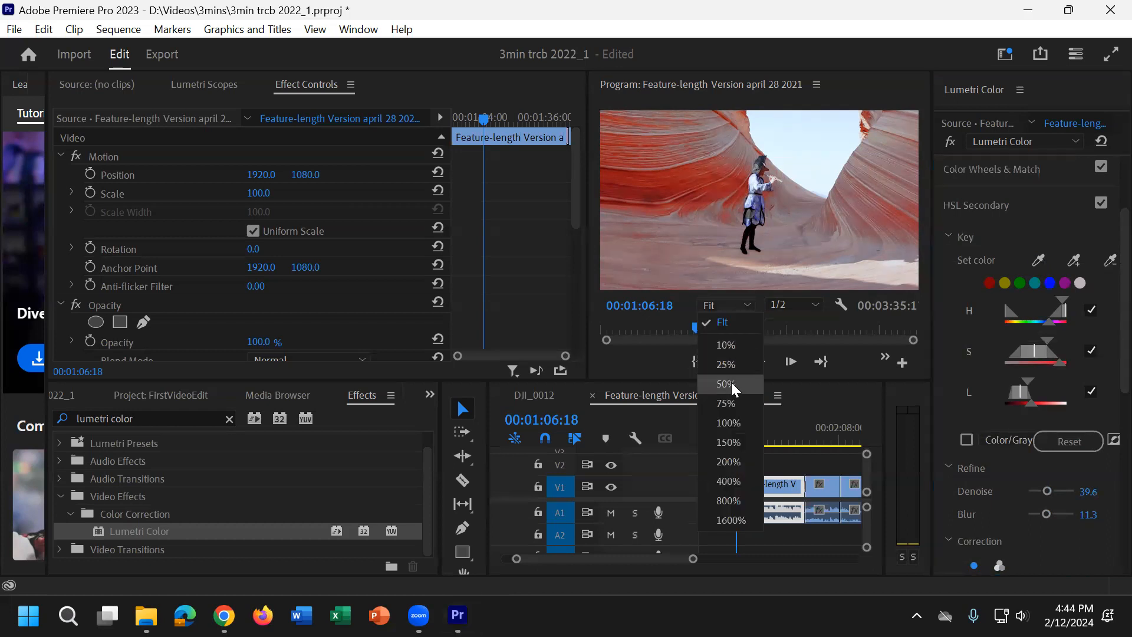
left_click(729, 423)
left_click(1038, 260)
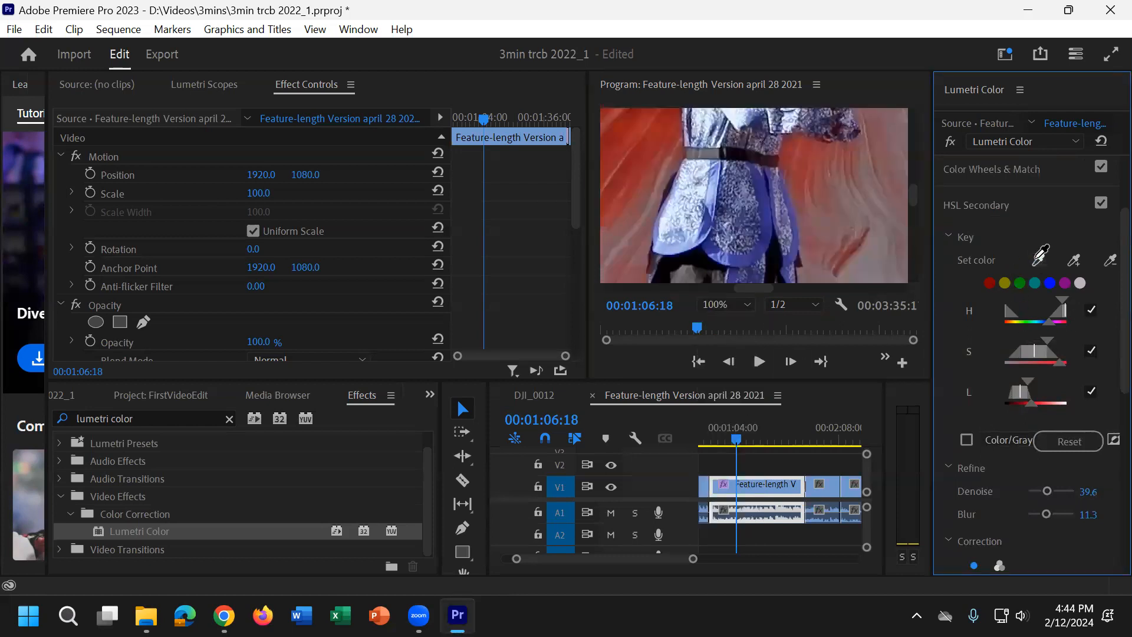
left_click(764, 224)
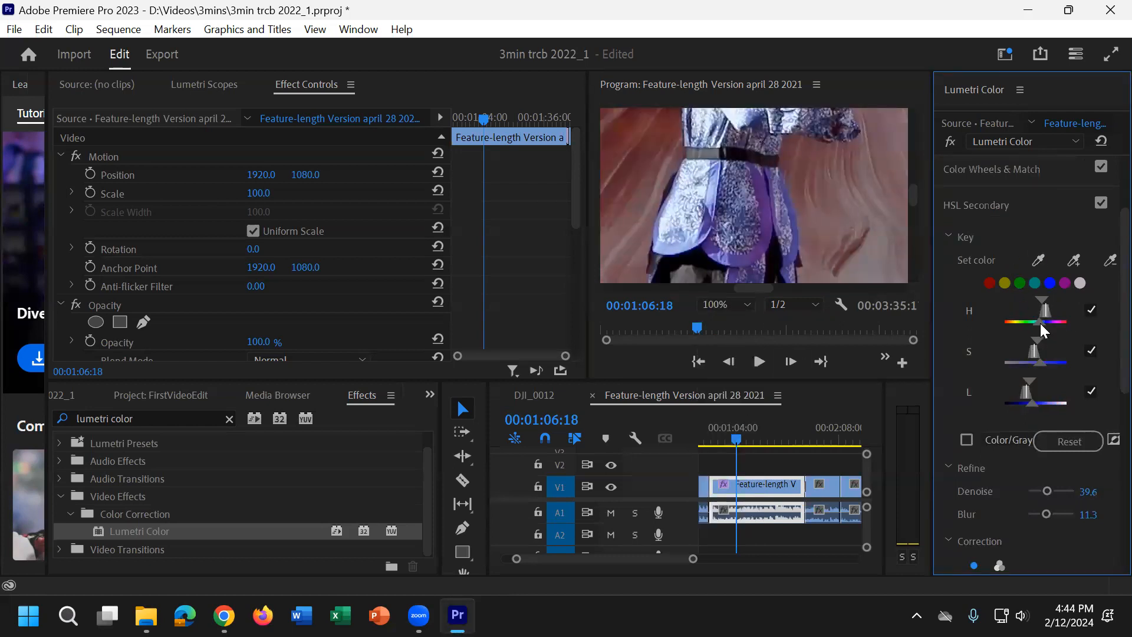
Step: Widen the HSL Secondary key's hue and saturation ranges around the sampled blue
mouse_move(1042, 318)
left_mouse_down()
mouse_move(1030, 322)
mouse_move(1041, 296)
left_mouse_up()
left_click_drag(1037, 319, 1035, 319)
left_click_drag(1040, 362, 1060, 339)
Step: Widen the key's lightness range and shift the HSL Secondary Correction color wheel toward blue, returning the Program view to Fit
left_click_drag(1032, 403, 1101, 468)
scroll(1084, 408, "down", 1)
scroll(1085, 411, "down", 4)
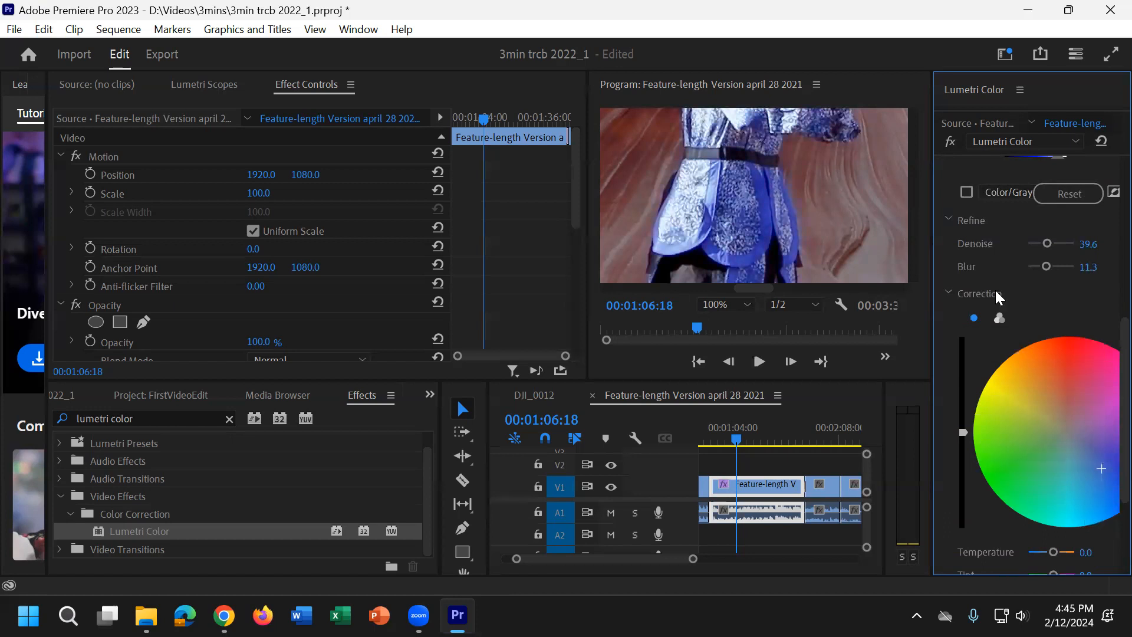
left_click(741, 306)
left_click(735, 326)
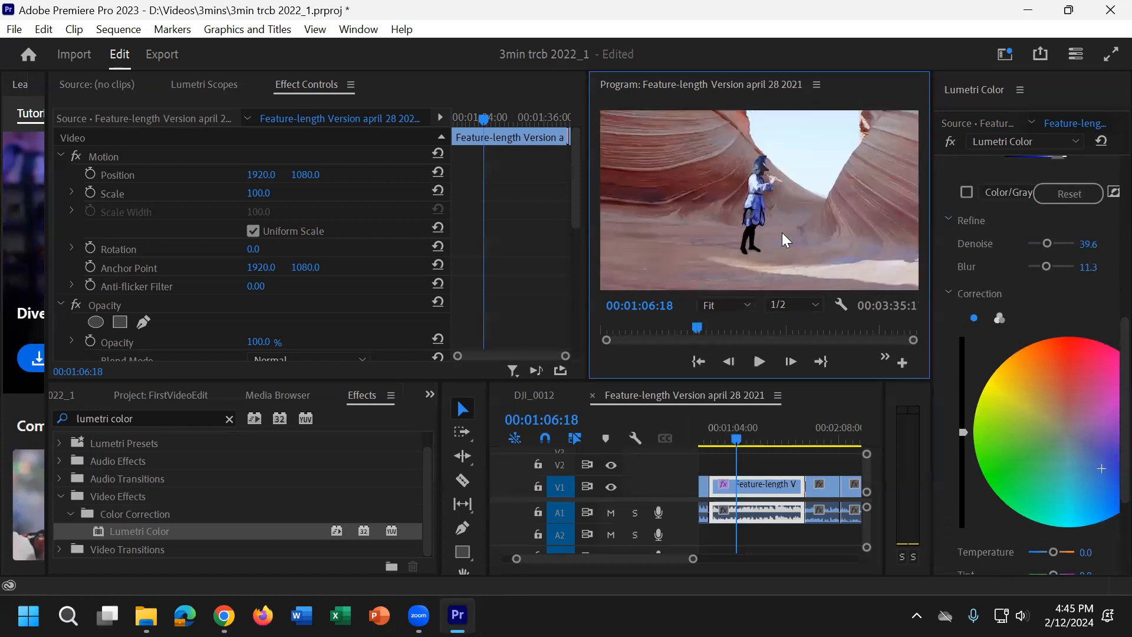
Step: Add a sample from the rock wall to the HSL Secondary key color
scroll(976, 308, "up", 3)
scroll(977, 307, "up", 8)
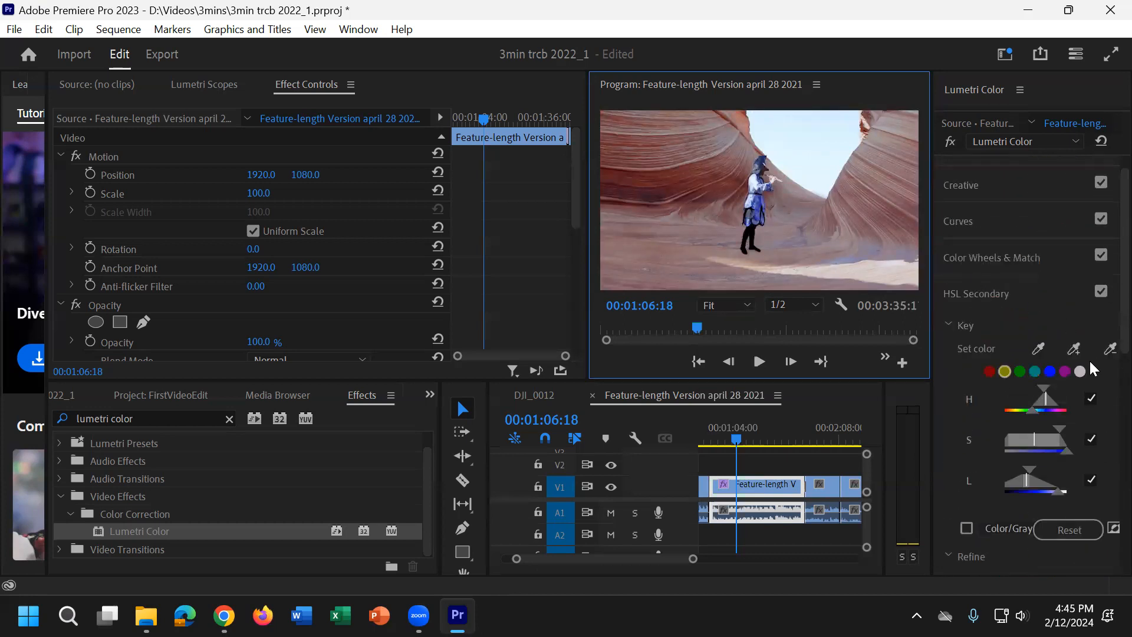
left_click(1074, 344)
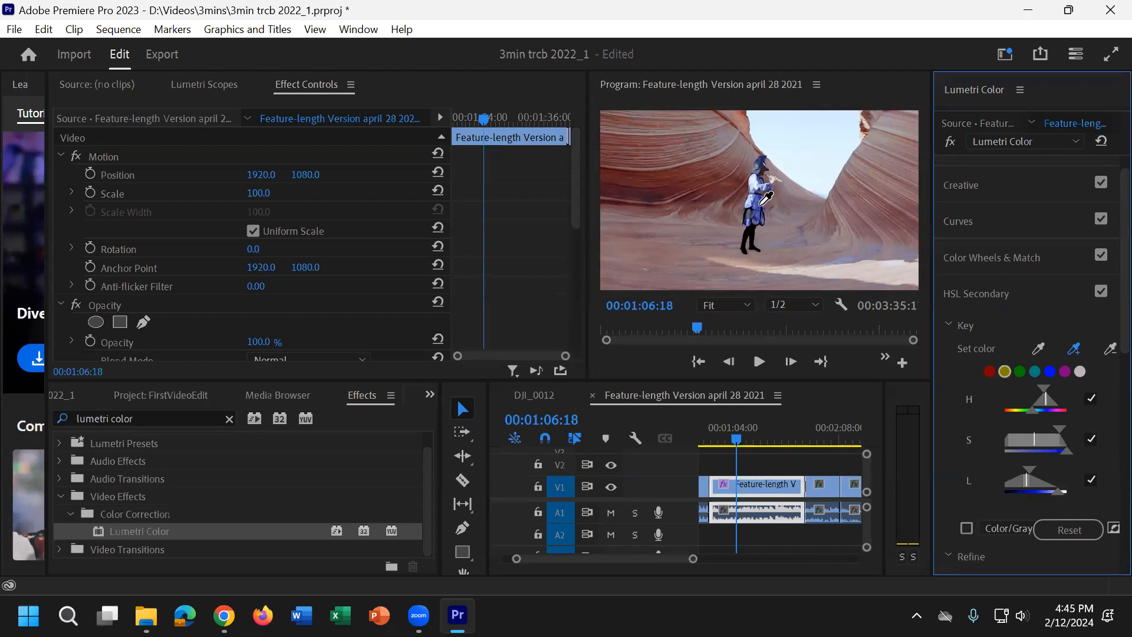
left_click(683, 190)
scroll(967, 426, "down", 1)
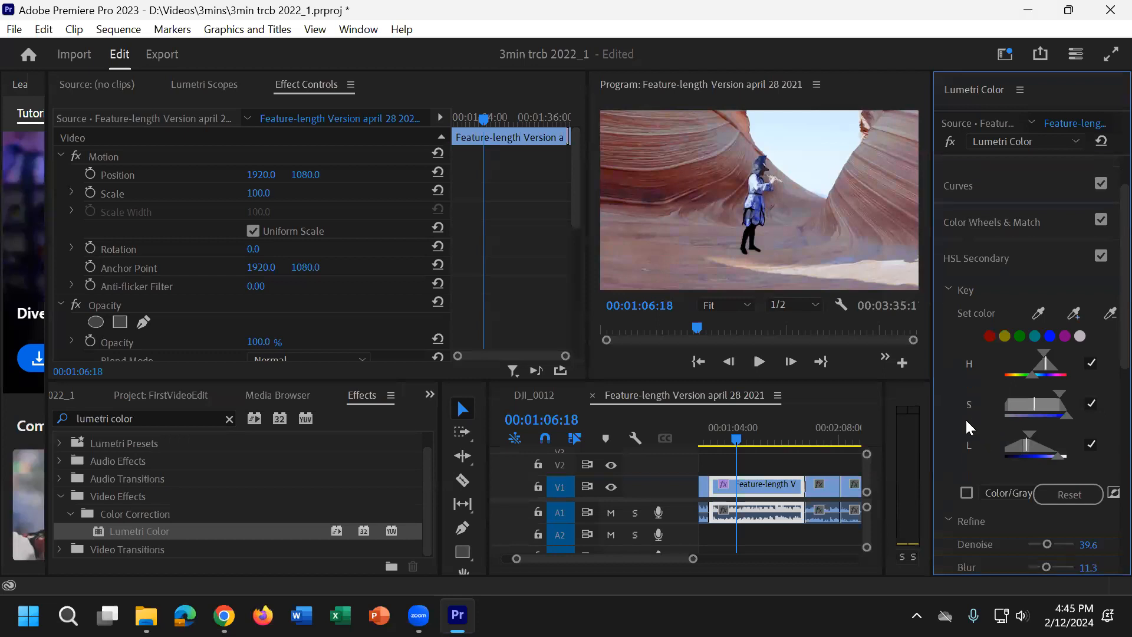
Step: Give the timeline more height and check the graded clip at about 00:00:51 and at 00:01:11:02
left_click(169, 531)
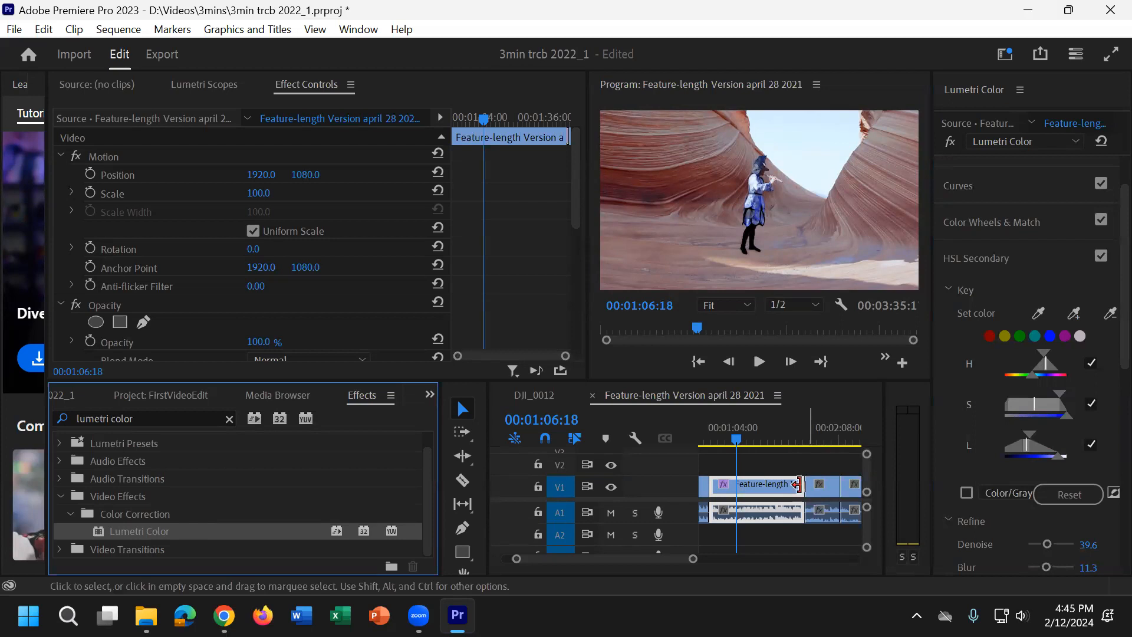
scroll(787, 474, "up", 2)
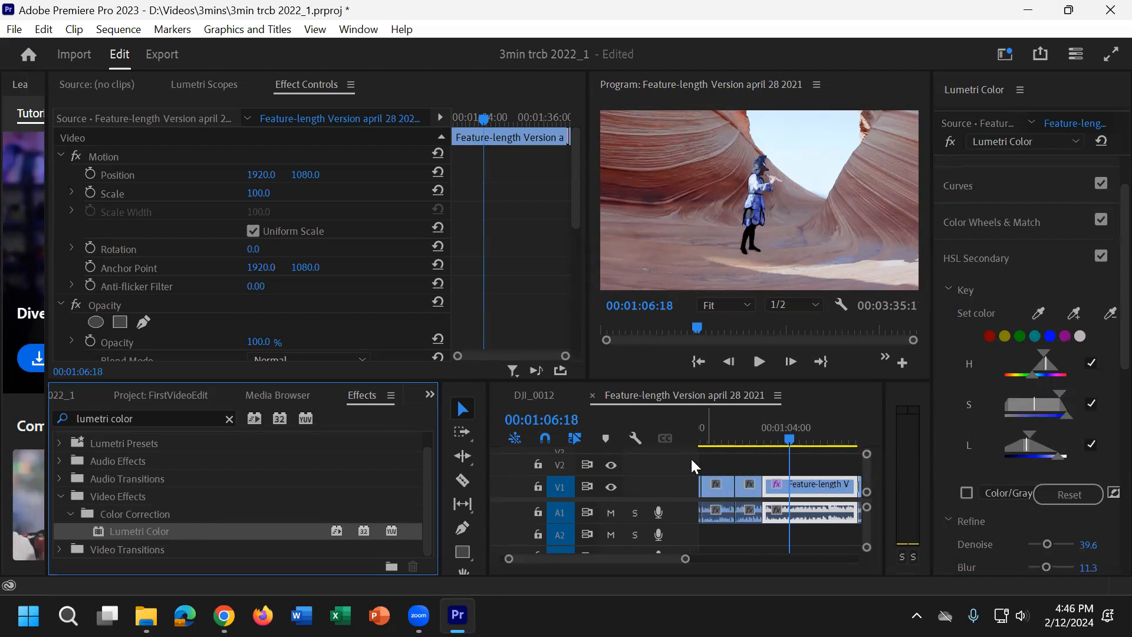
left_click_drag(554, 382, 553, 322)
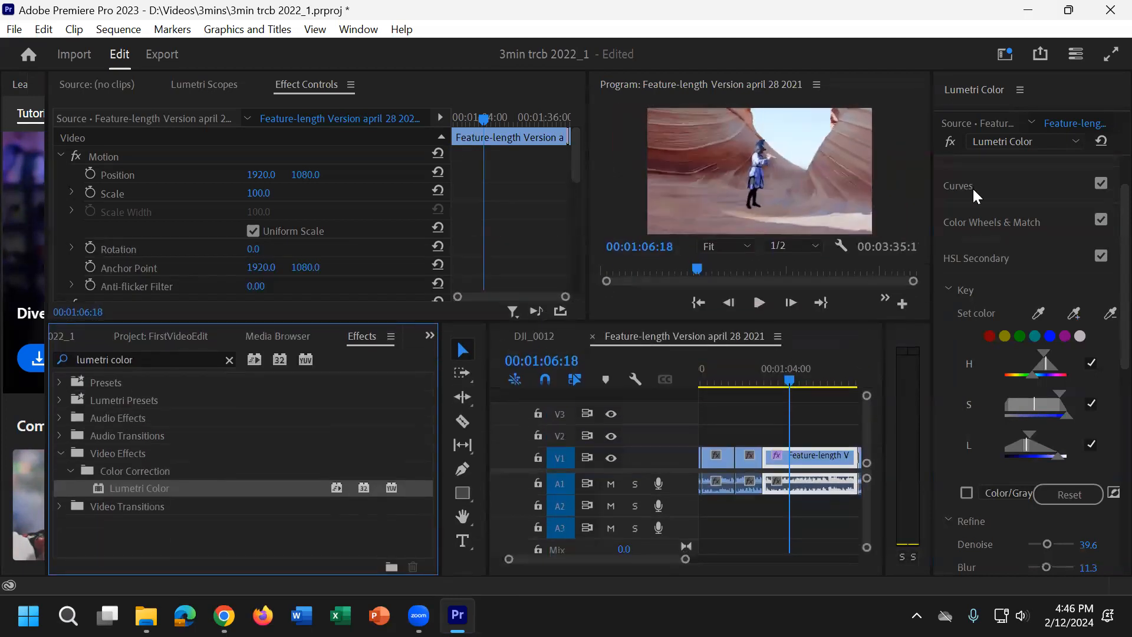
left_click(753, 380)
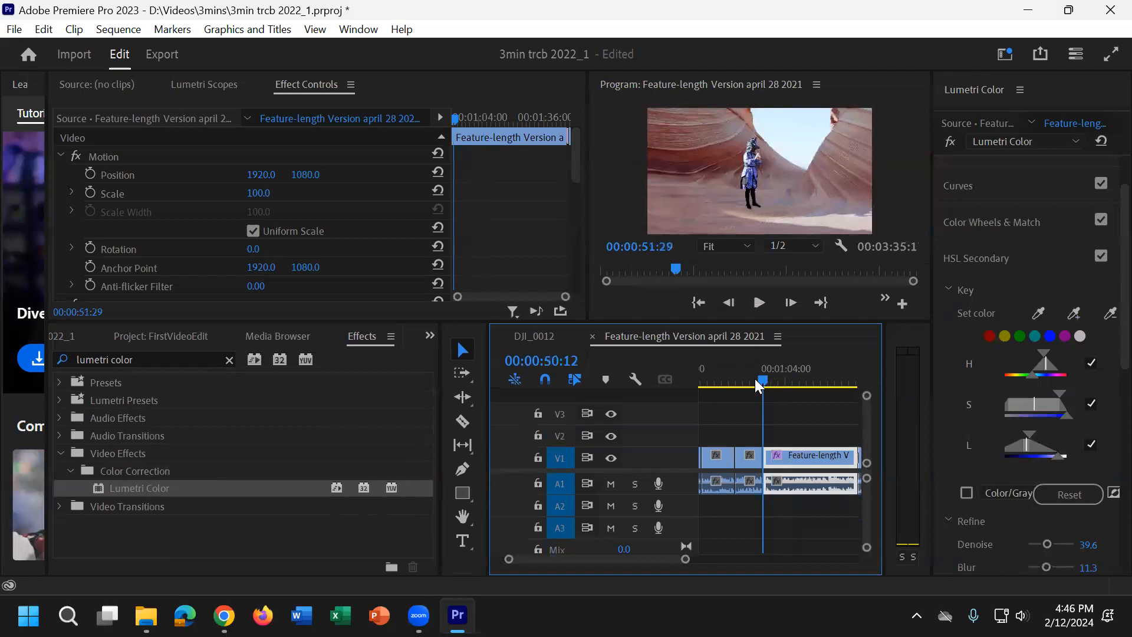
left_click(797, 378)
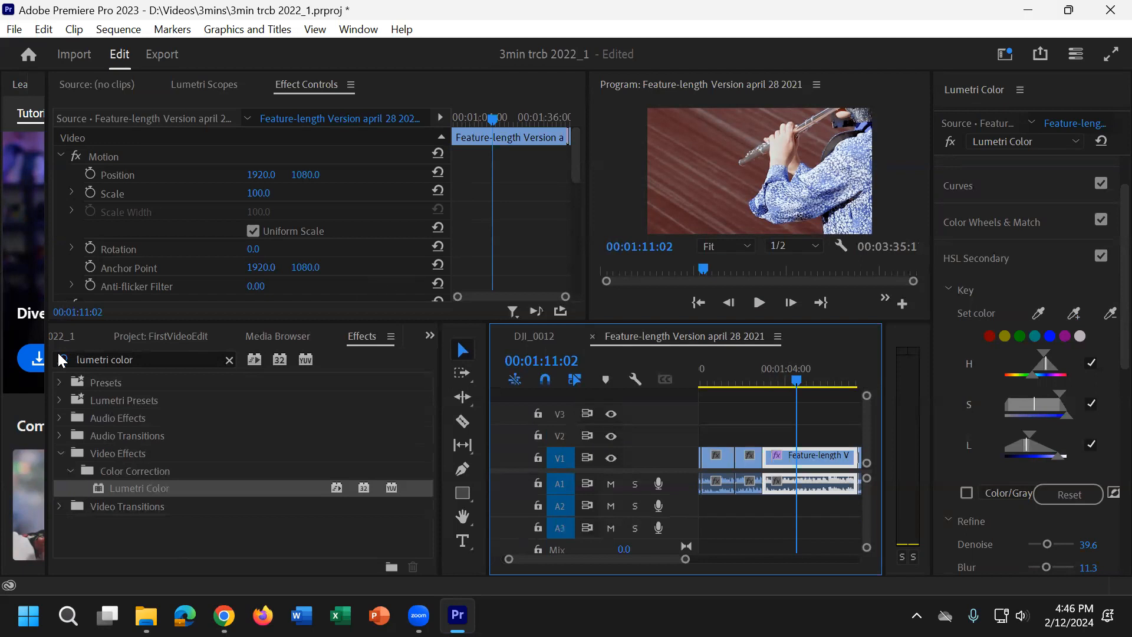
Step: Create a 3840 x 2160 adjustment layer at 29.97 fps with square pixels
left_click(168, 338)
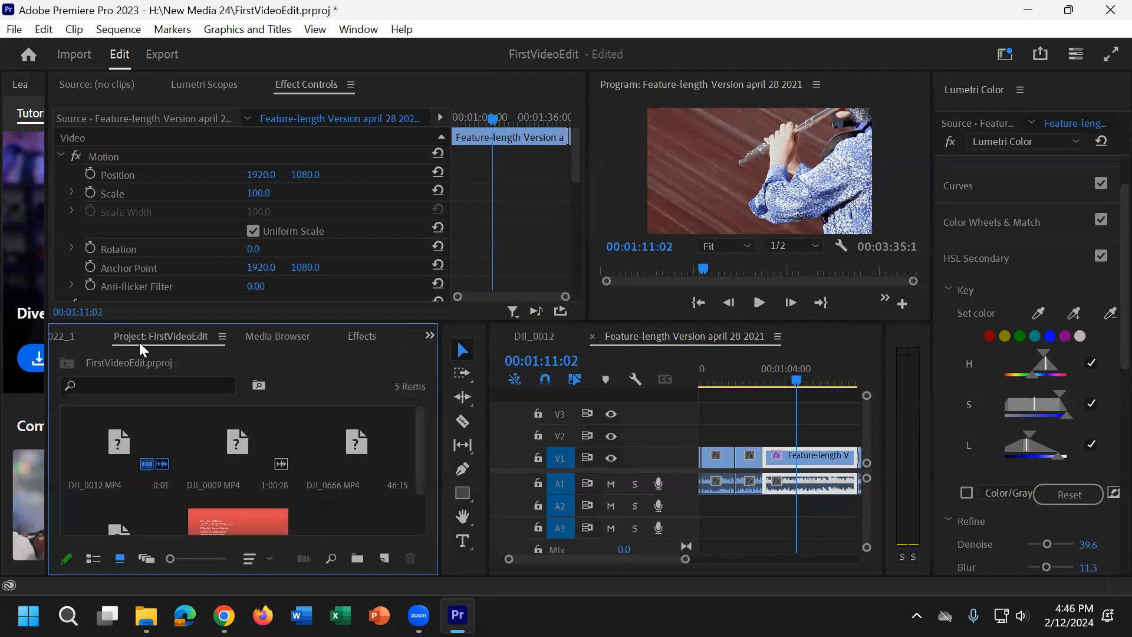
scroll(253, 447, "down", 2)
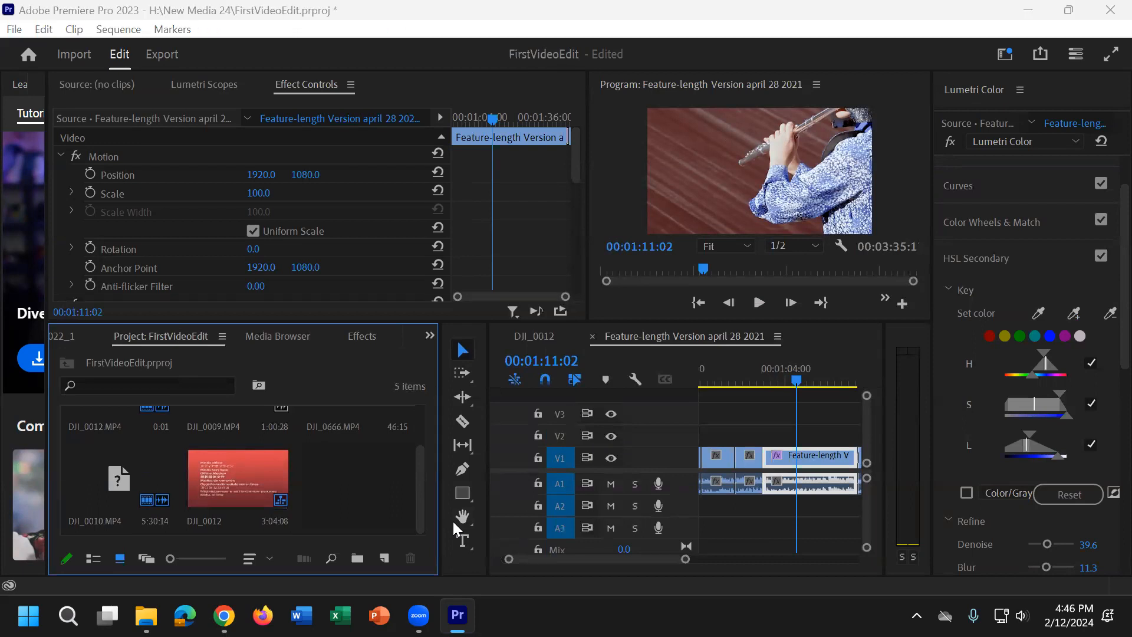
left_click(384, 557)
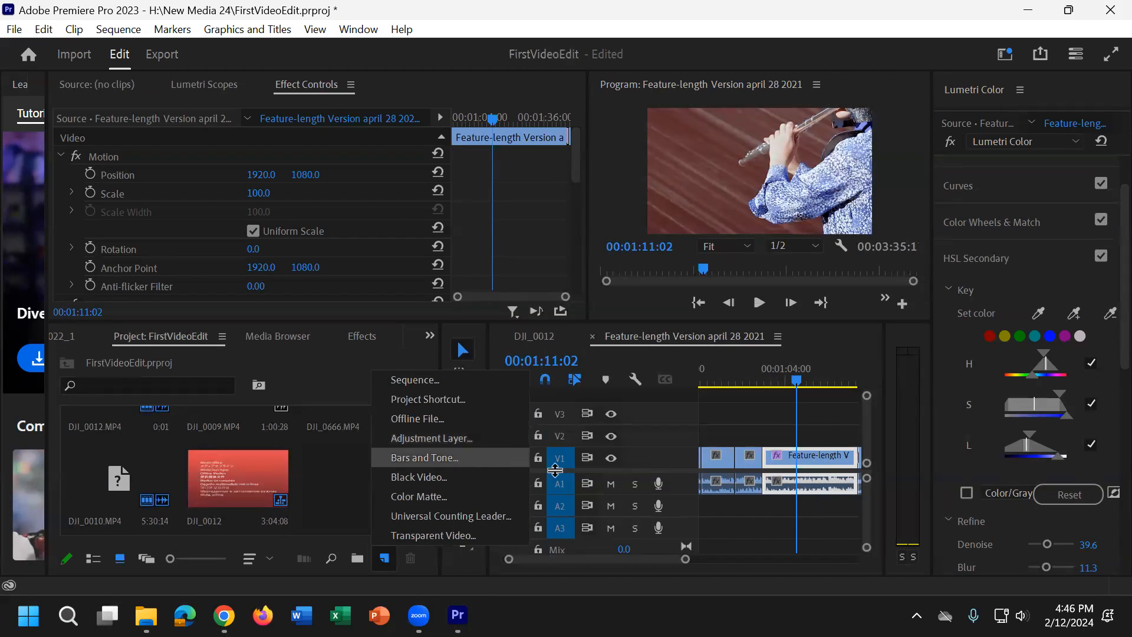
left_click(425, 438)
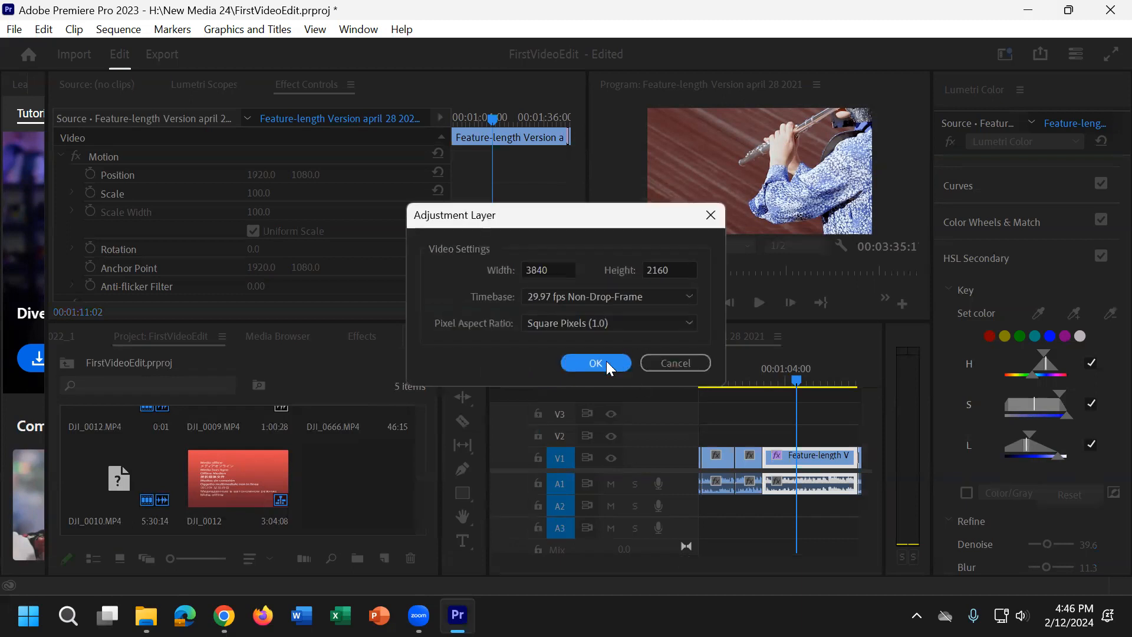
left_click(595, 364)
Step: Place the adjustment layer on V2 at the start of the flute player's clip and extend it to the clip's end
left_click_drag(351, 491, 766, 440)
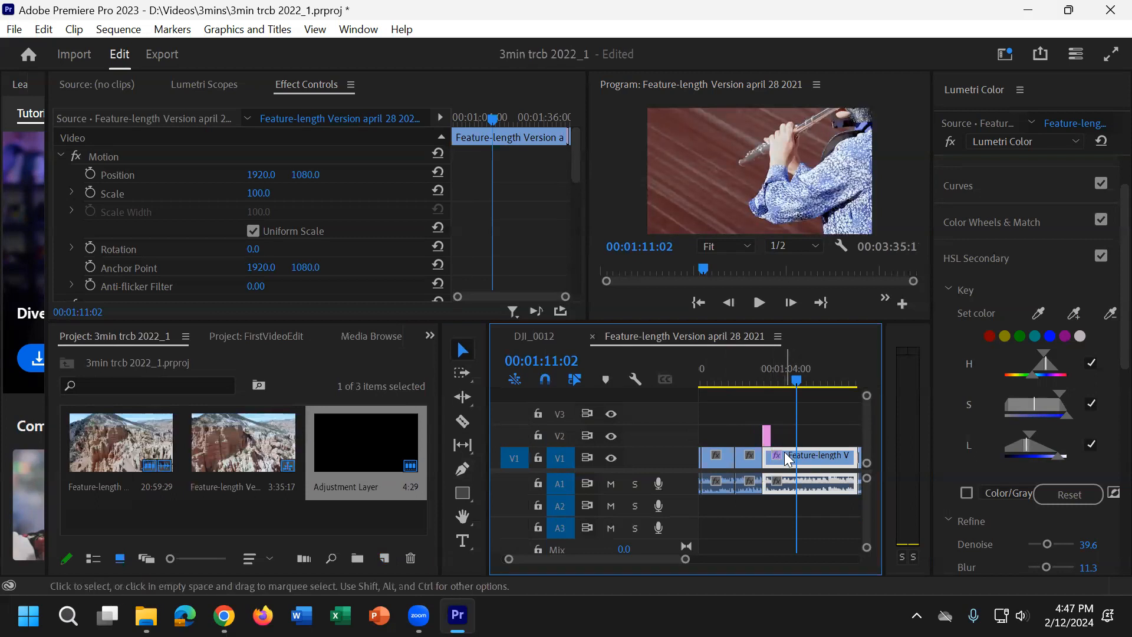
key("equal")
key("minus")
key("minus")
key("minus")
key("minus")
key("equal")
key("equal")
key("equal")
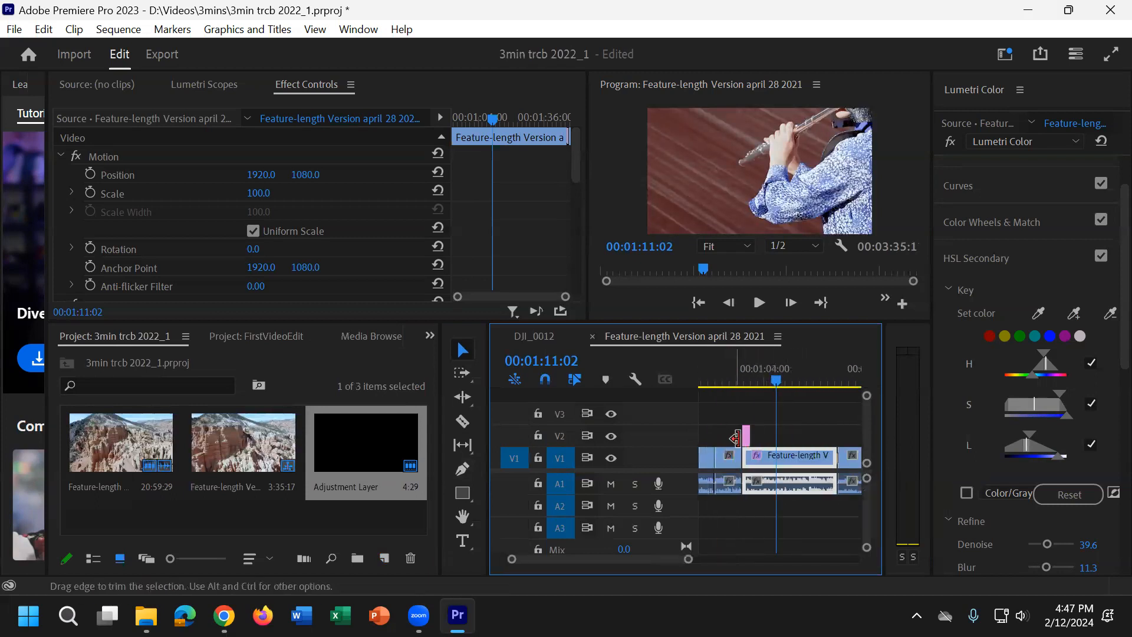
left_click_drag(751, 436, 831, 431)
Step: Extend the V2 adjustment layer over the entire sequence and move the playhead to 00:01:37:18
key("minus")
key("minus")
key("minus")
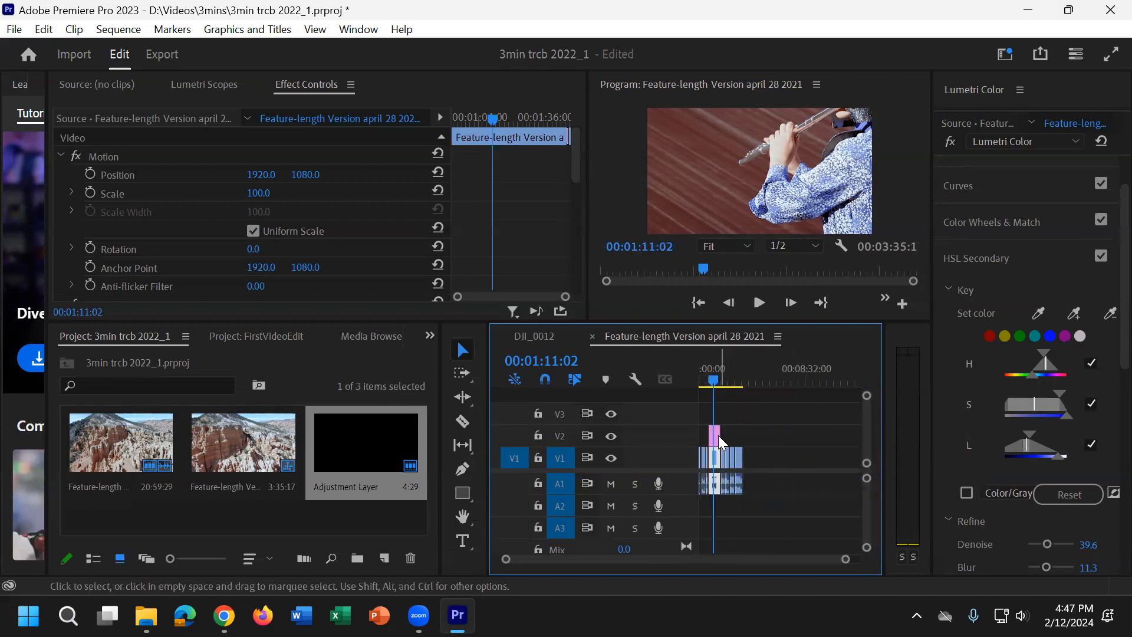
left_click(719, 438)
left_click_drag(750, 434, 693, 402)
left_click_drag(712, 380, 720, 381)
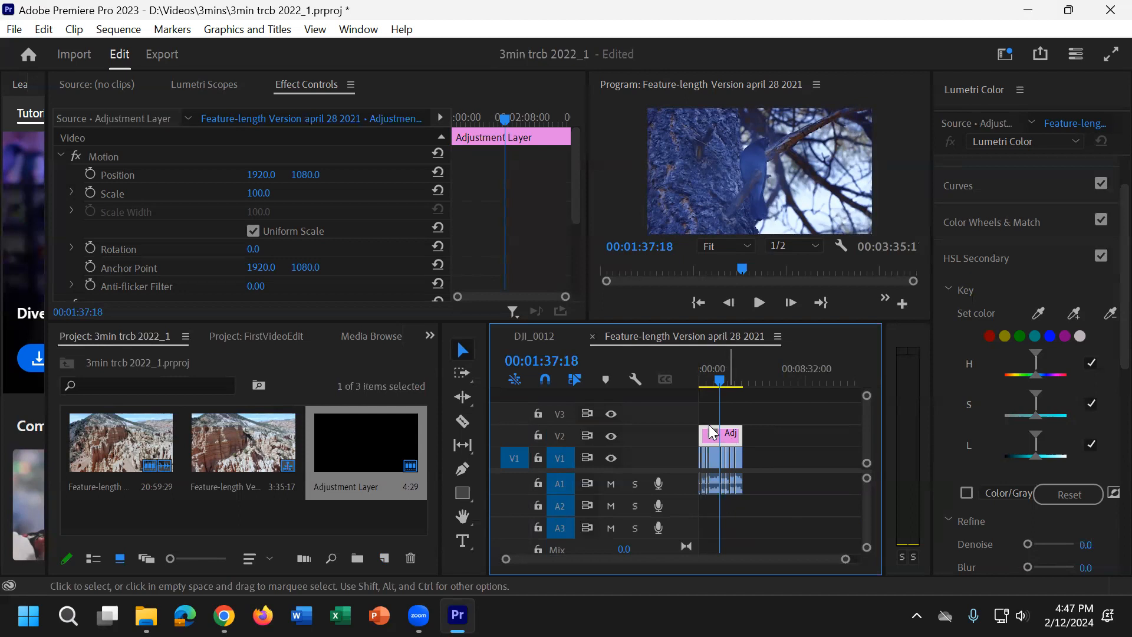
Step: Place a second adjustment layer on V3 above the flute player's clip and lengthen it
left_click_drag(387, 436, 712, 414)
key("equal")
key("equal")
key("equal")
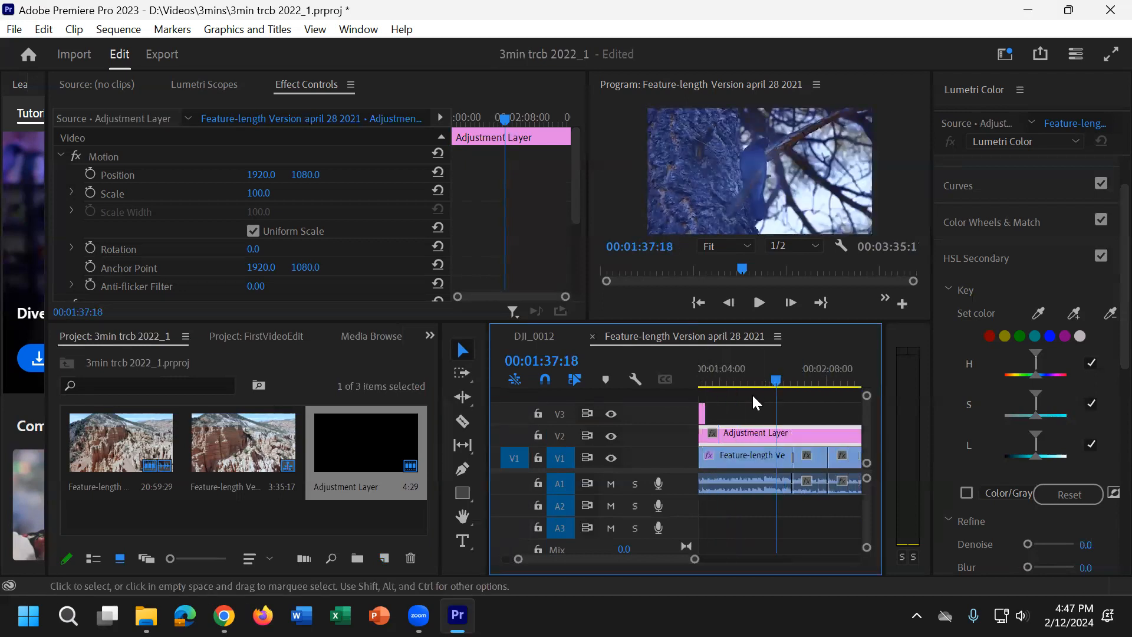
left_click_drag(703, 416, 749, 416)
left_click(742, 415)
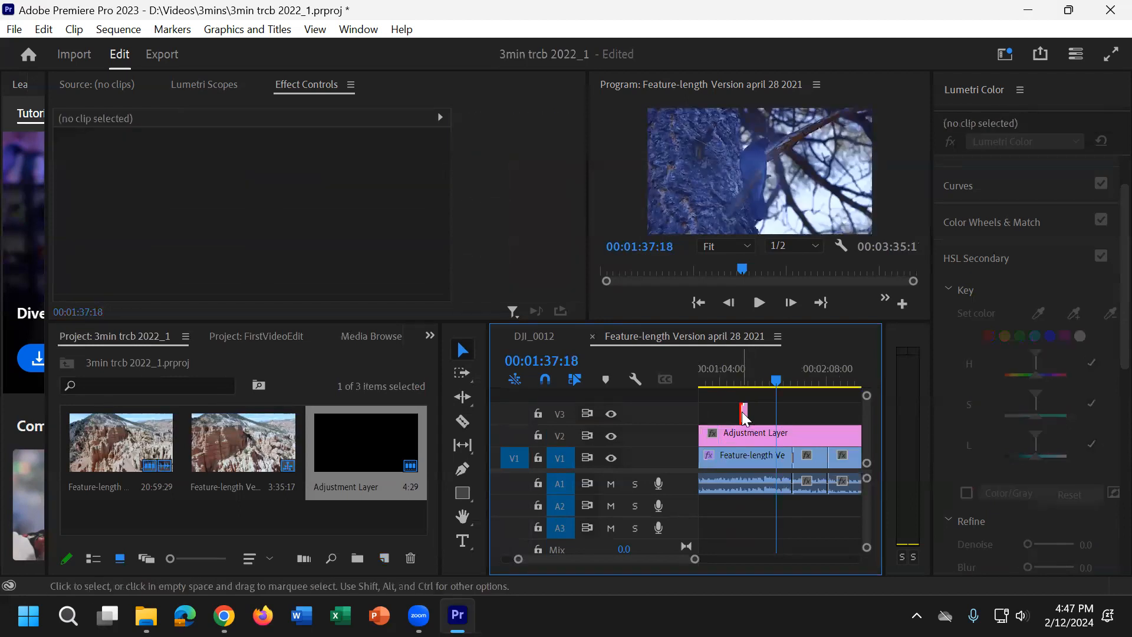
key("equal")
key("equal")
left_click_drag(717, 416, 788, 420)
Step: Rearrange the adjustment layers so the V3 one spans the whole sequence and the V2 one covers only the flute player's clip
key("minus")
key("minus")
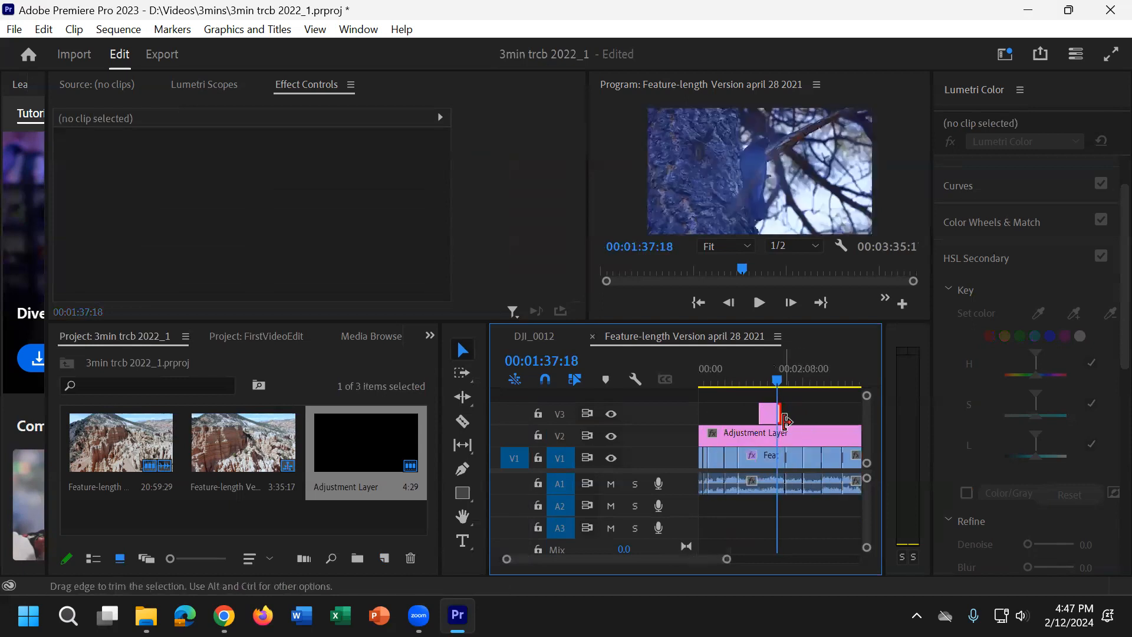
key("minus")
left_click_drag(784, 409, 691, 416)
left_click_drag(789, 437, 721, 436)
Step: Select the V2 adjustment layer at 00:01:20:19 and sample the man's face as its HSL Secondary key color
left_click(732, 459)
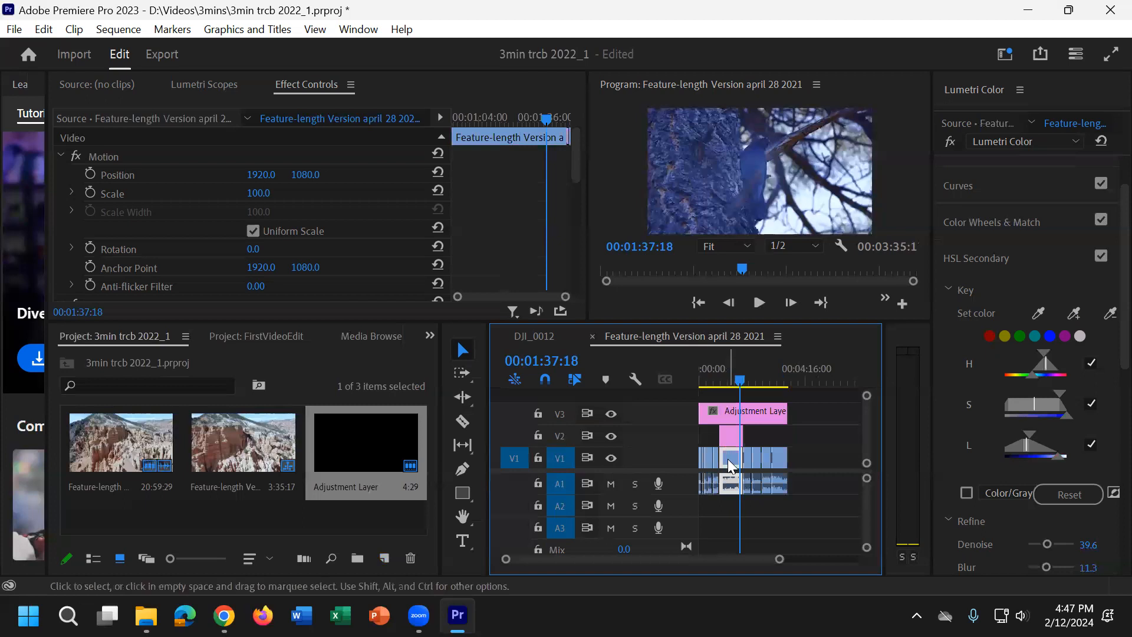
left_click(739, 382)
left_click_drag(738, 382, 730, 378)
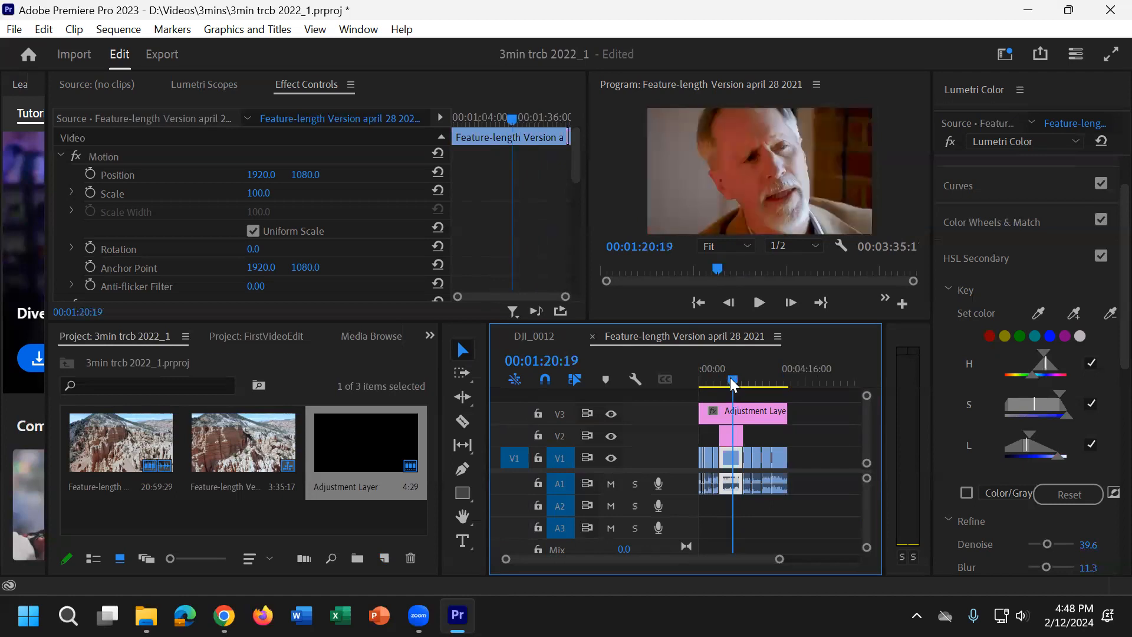
left_click(728, 438)
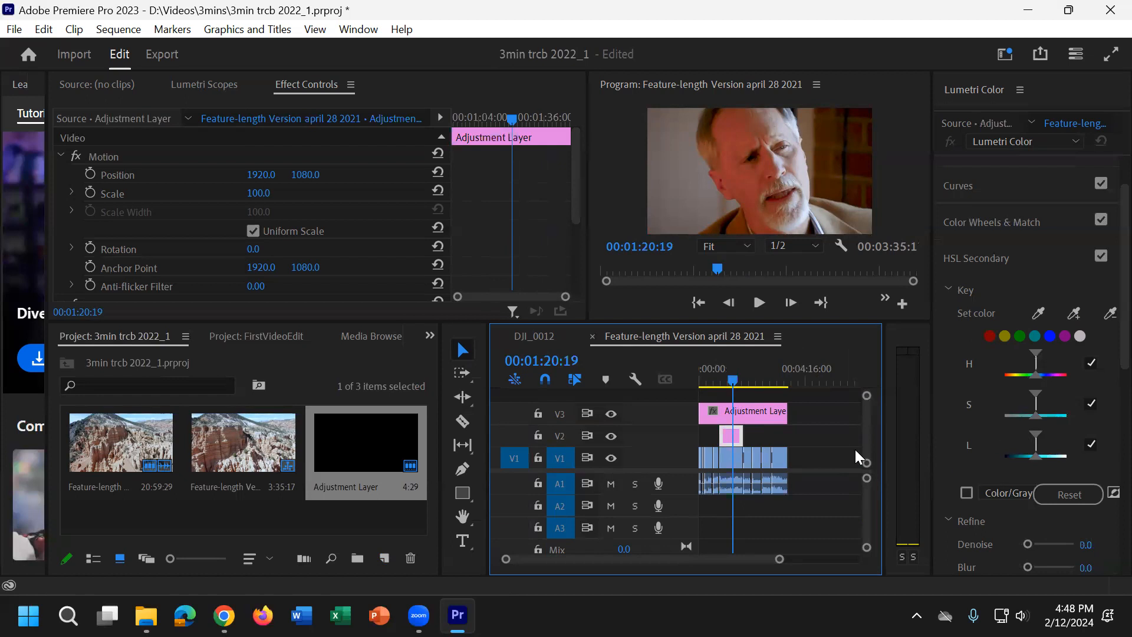
left_click(1040, 313)
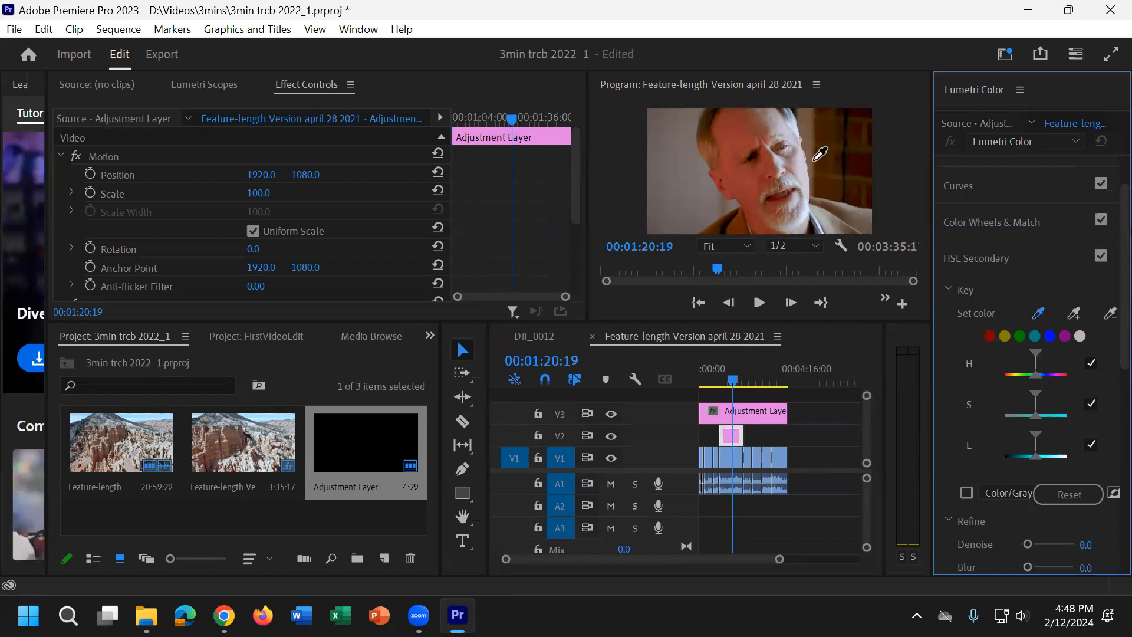
left_click(747, 187)
Step: Shift the V2 adjustment layer's HSL Secondary Correction color wheel toward orange
scroll(1003, 465, "down", 5)
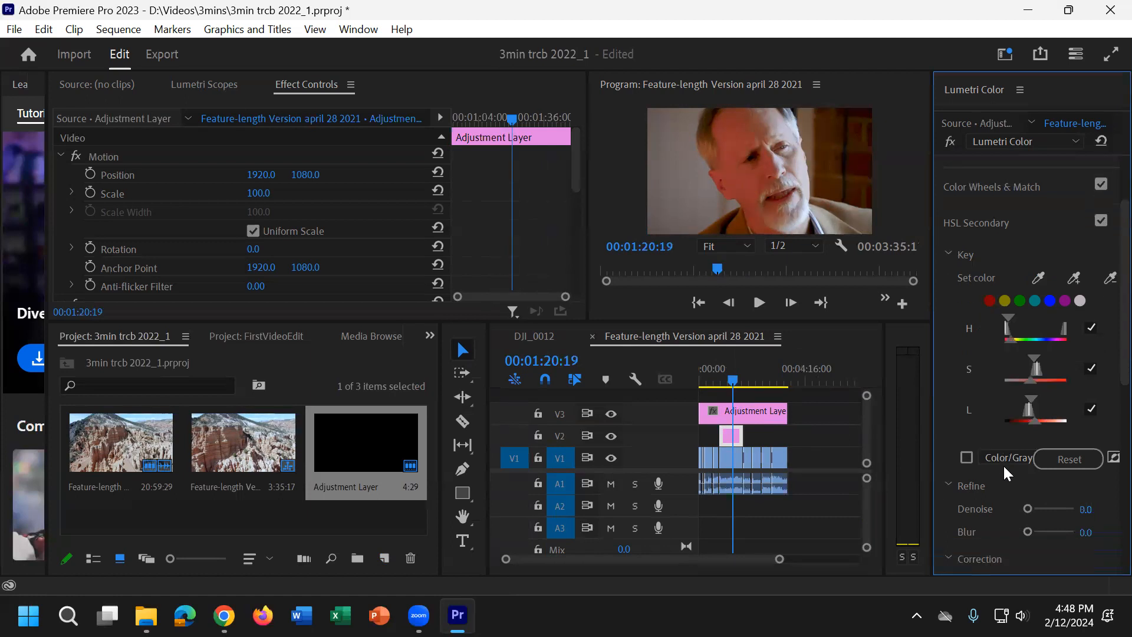
scroll(1033, 492, "down", 3)
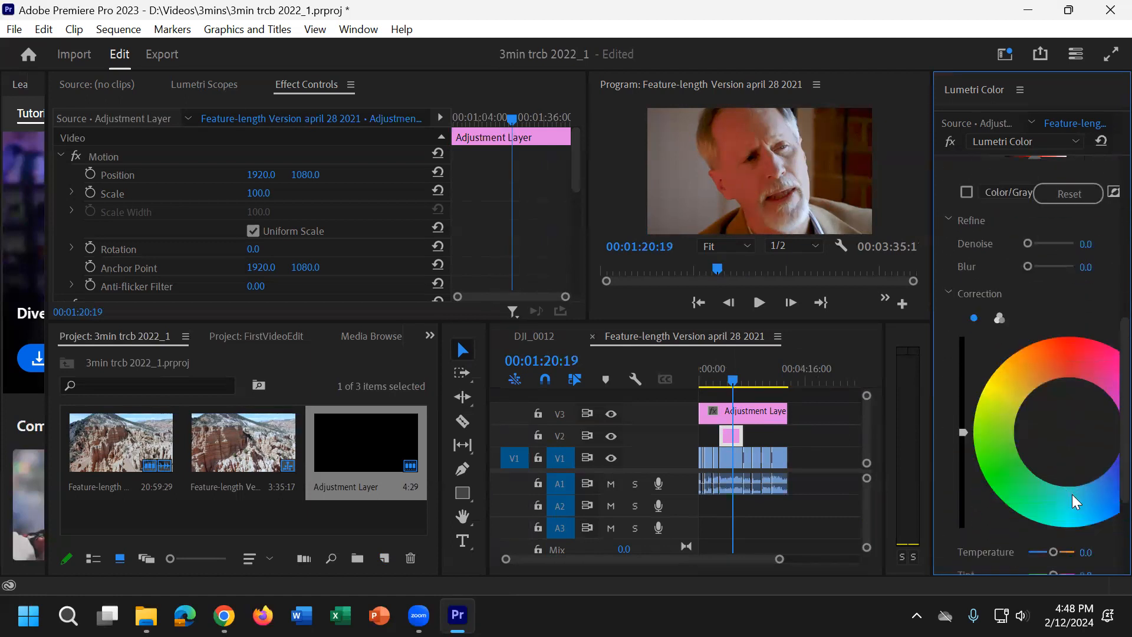
left_click_drag(1068, 427, 1047, 387)
Step: For the V3 adjustment layer, viewed at 00:02:11:16, lower the RGB curve's white end and raise its black end
left_click(772, 420)
left_click_drag(733, 381, 754, 380)
scroll(989, 330, "up", 5)
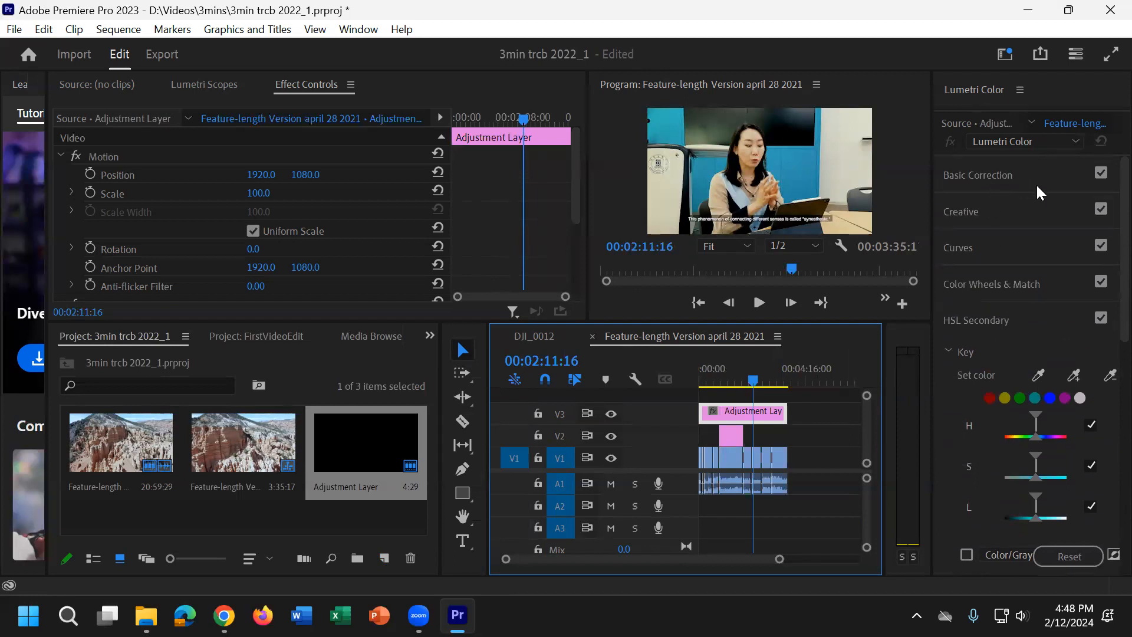
left_click(1028, 211)
left_click(1025, 216)
left_click(1010, 250)
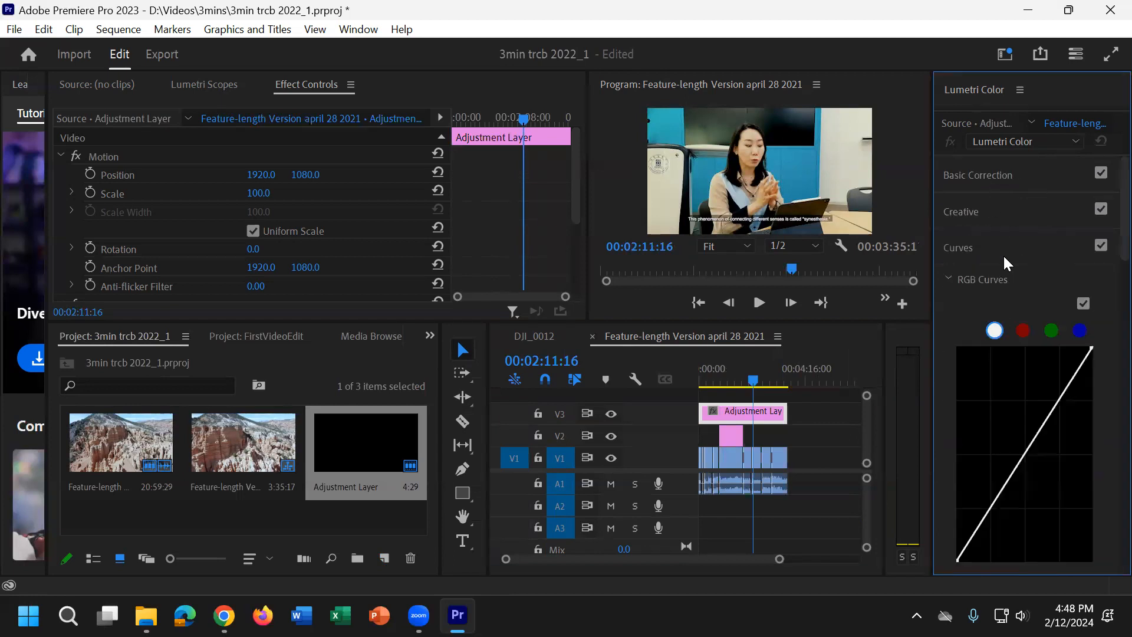
left_click(1092, 347)
left_click_drag(1096, 350, 1095, 362)
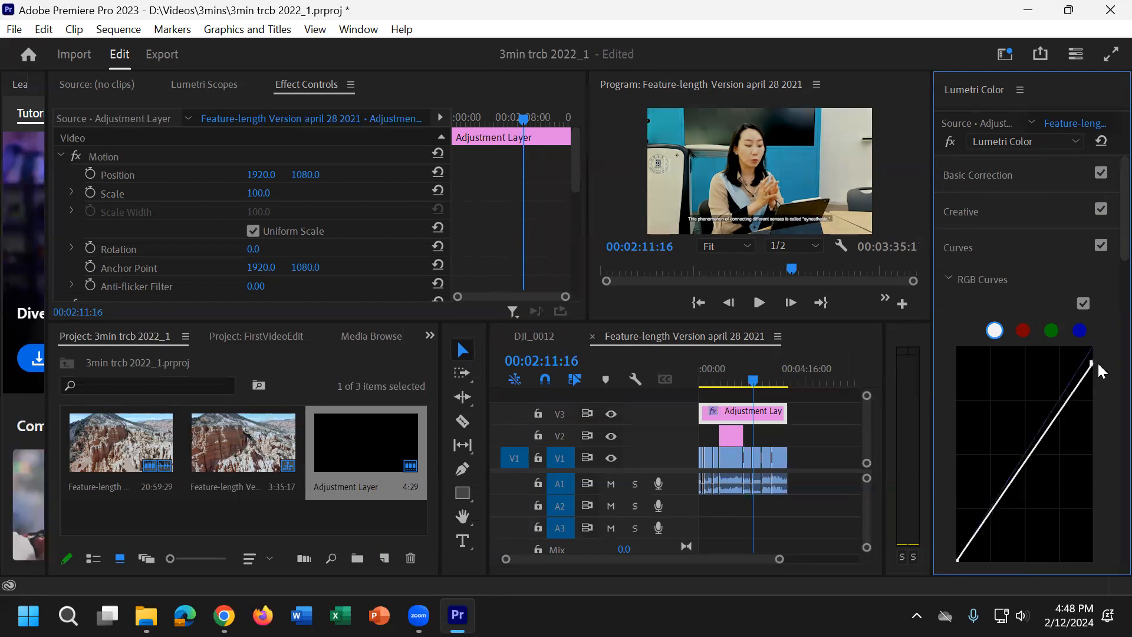
left_click_drag(959, 563, 957, 543)
Step: Add two control points to the RGB curve and pull the upper one below the diagonal to darken the lighter tones
left_click(1023, 457)
left_click_drag(1022, 455, 1024, 451)
left_click_drag(1001, 498, 1060, 420)
Step: Review the curve adjustment at 00:01:37:18 and 00:02:20:01, and select the desert clip on V1 under the playhead
left_click_drag(761, 377, 740, 379)
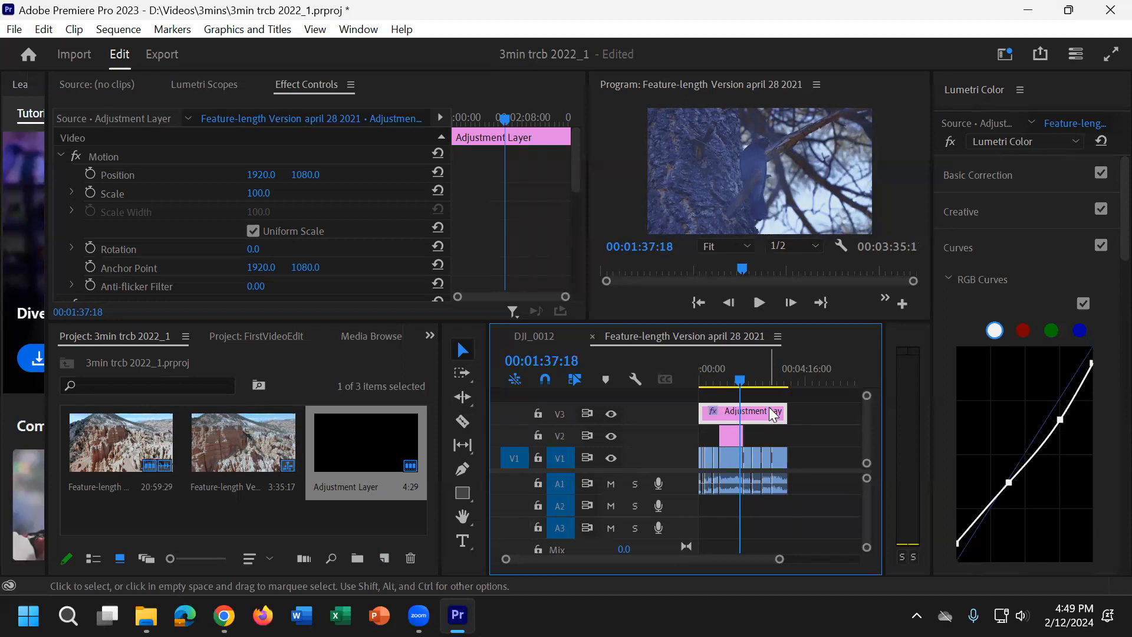
left_click_drag(749, 373, 759, 371)
key("equal")
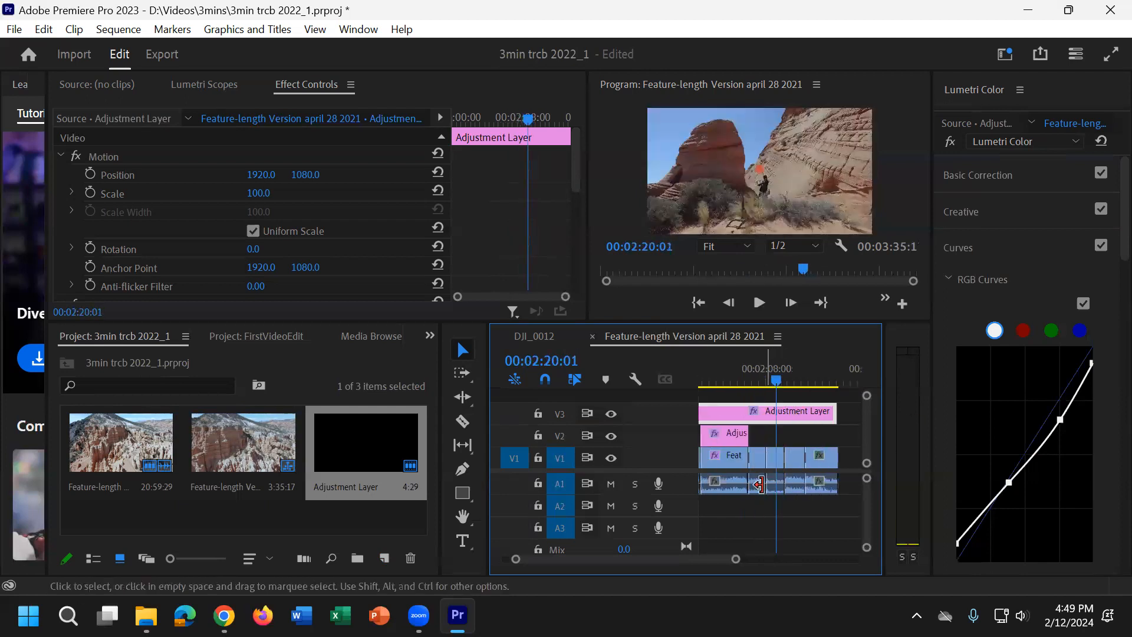
left_click(785, 457)
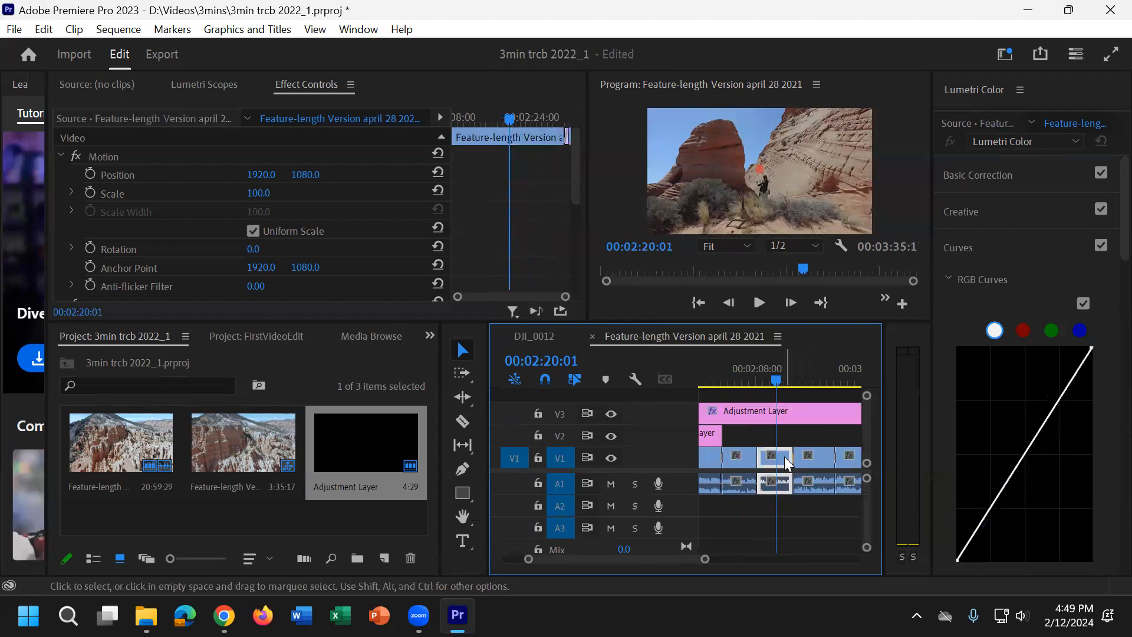